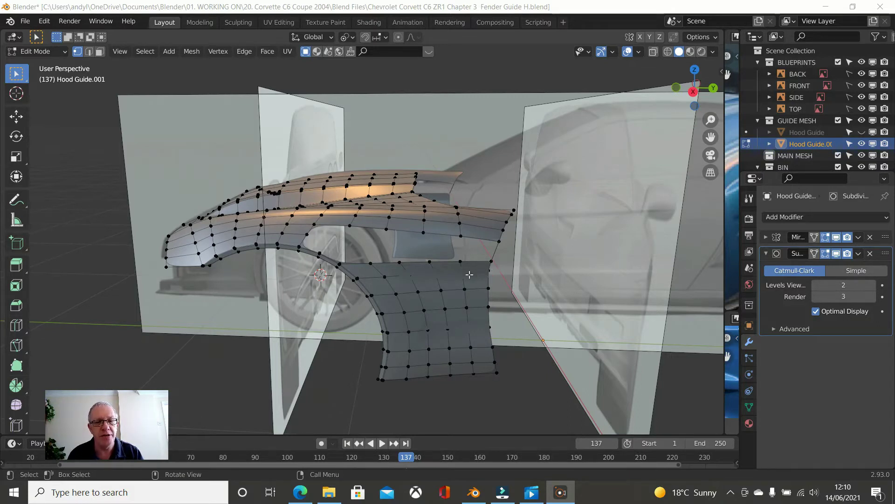
In Right view, connect a wheel-arch vertex to the bonnet-edge vertex above with a new edge.
middle_drag(470, 275, 470, 274)
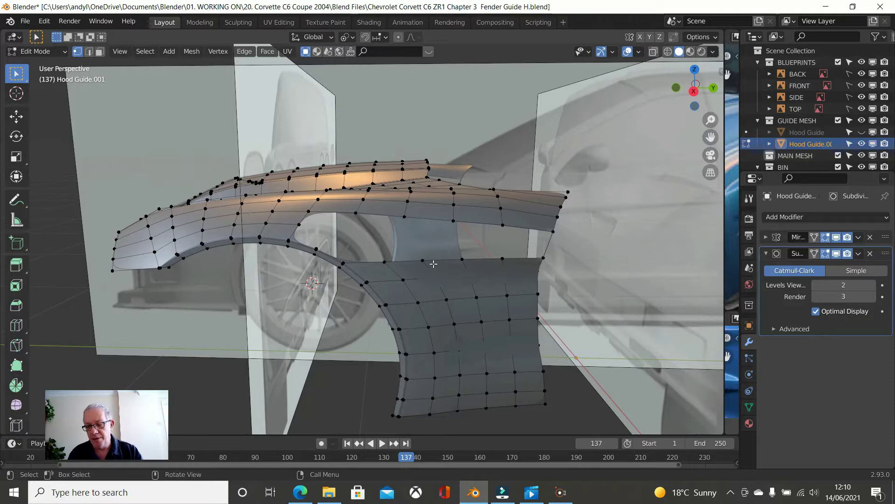
key(KP_3)
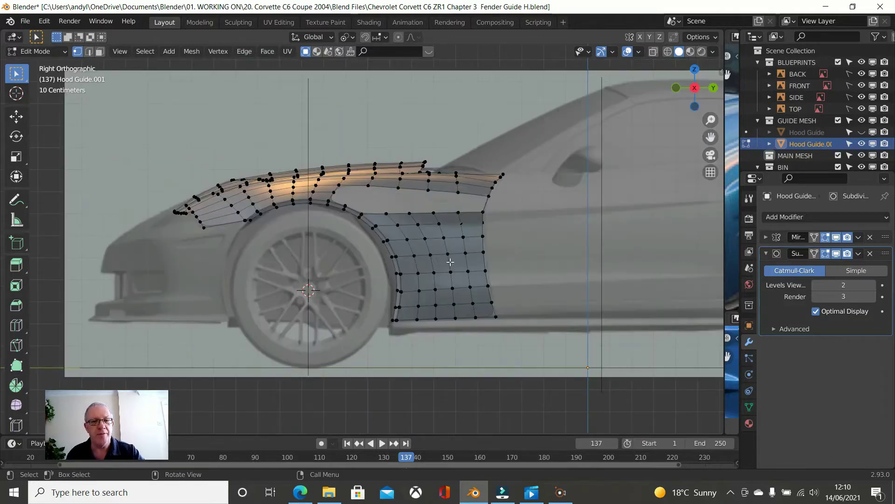
scroll(434, 302, up, 2)
scroll(386, 167, up, 2)
scroll(386, 166, up, 2)
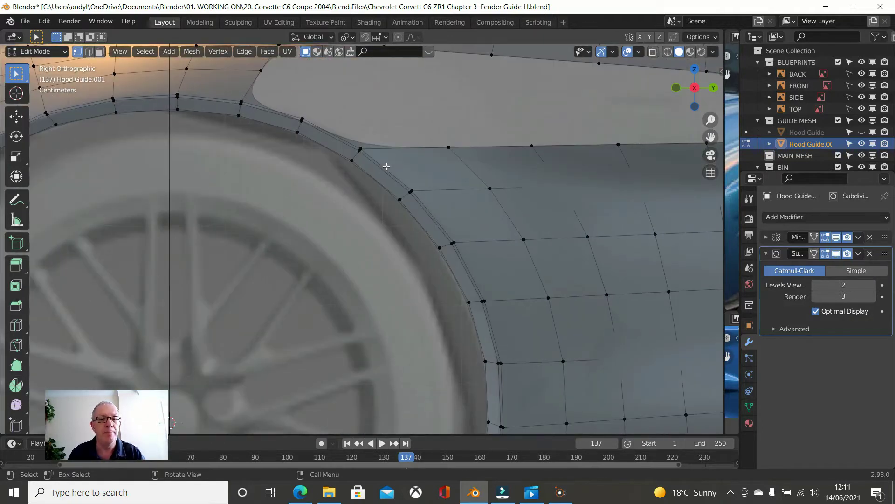
click(303, 120)
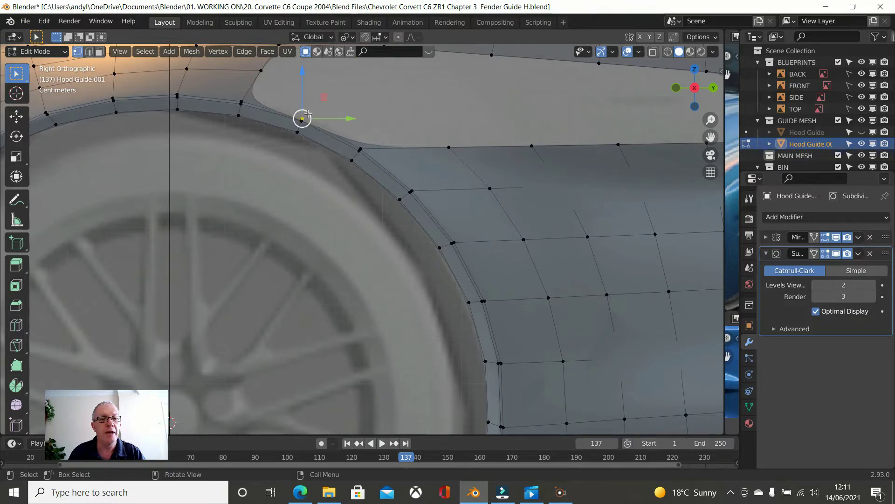
shift+middle_drag(351, 139, 302, 268)
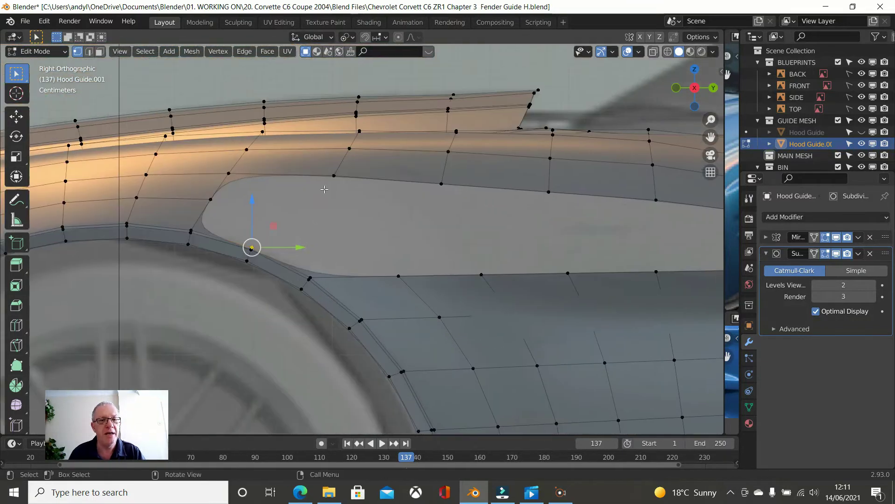
click(333, 177)
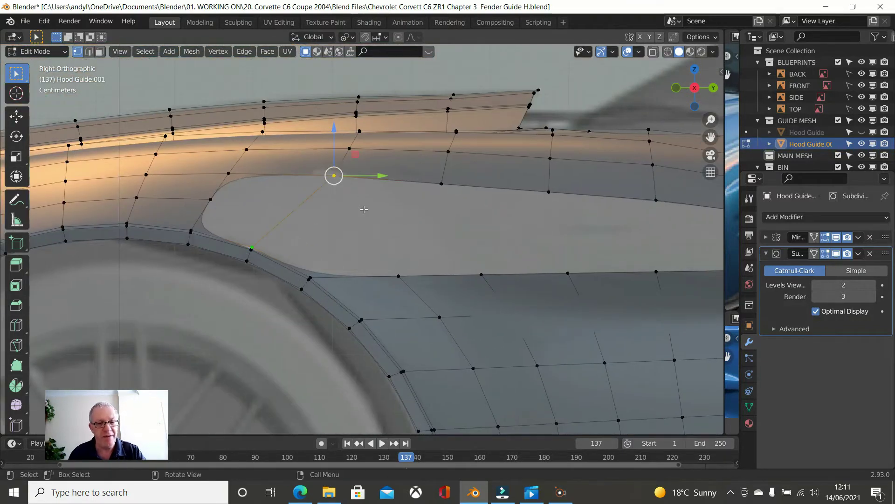
key(f)
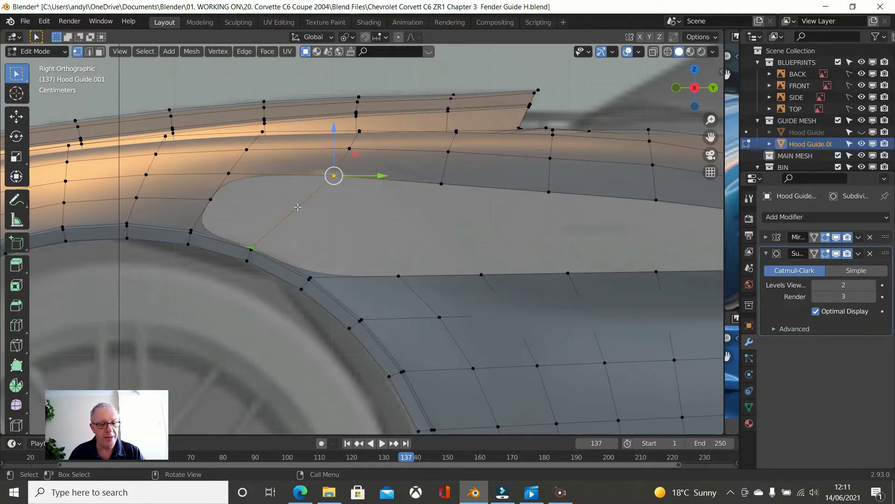
Loop-cut the new edge, leaving the cut vertex centred at its midpoint.
key(ctrl+r)
click(297, 206)
right_click(298, 206)
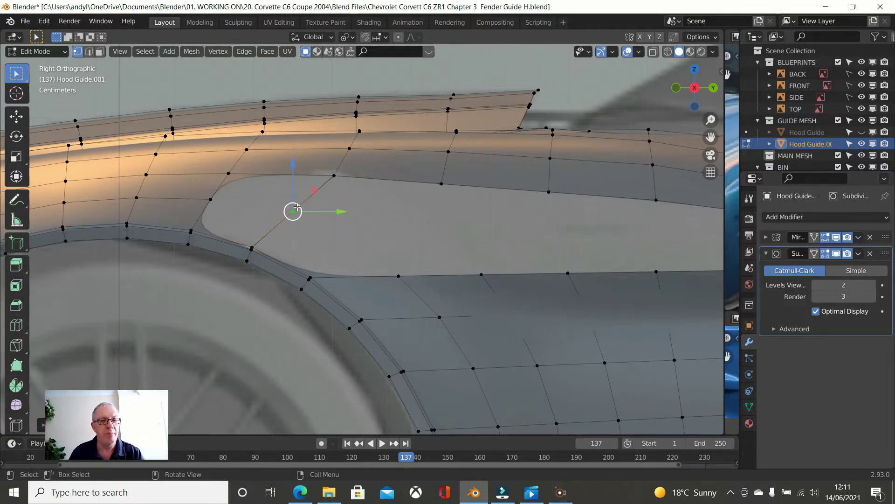
middle_drag(339, 200, 304, 195)
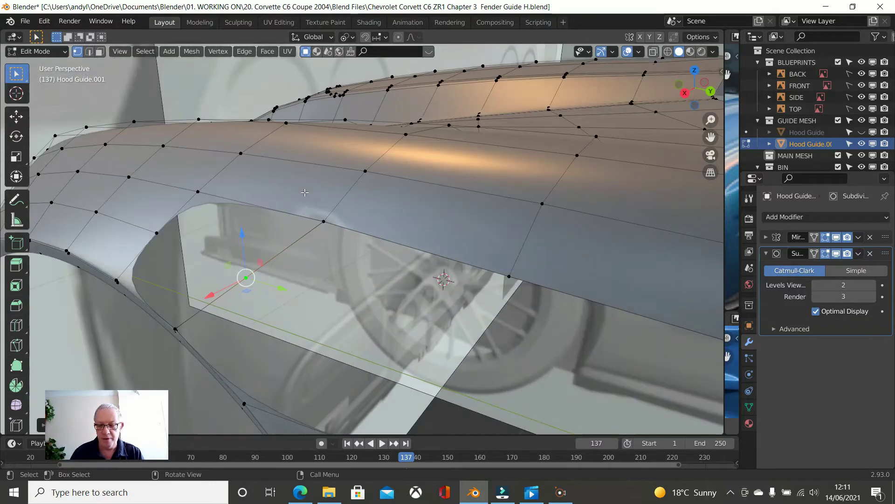
In Top view, nudge the selected fender vertex slightly outward along X.
key(KP_7)
key(KP_Decimal)
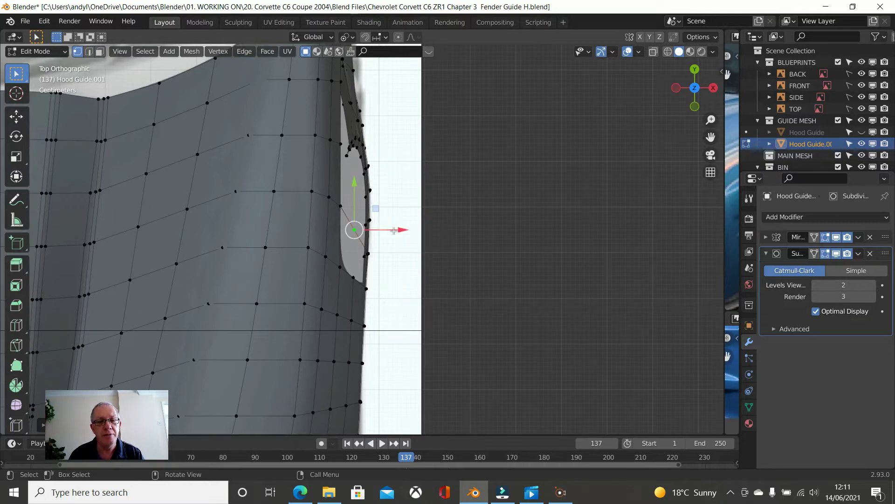
drag(394, 231, 398, 230)
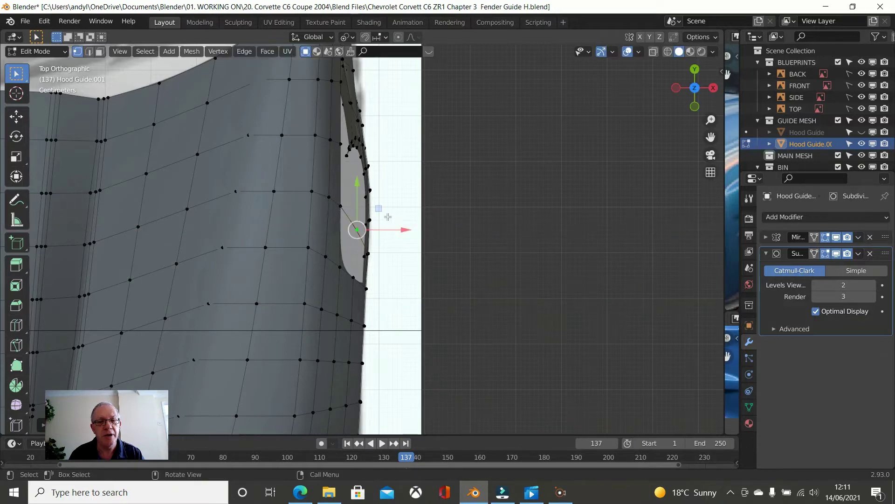
scroll(386, 218, down, 1)
middle_drag(386, 218, 290, 145)
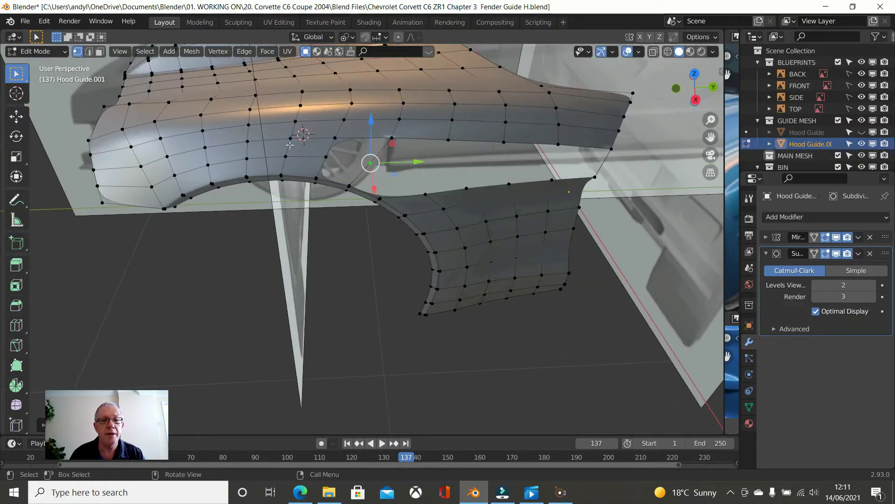
Select vertices along the upper panel and the top of the wheel-arch edge.
click(341, 137)
click(393, 138)
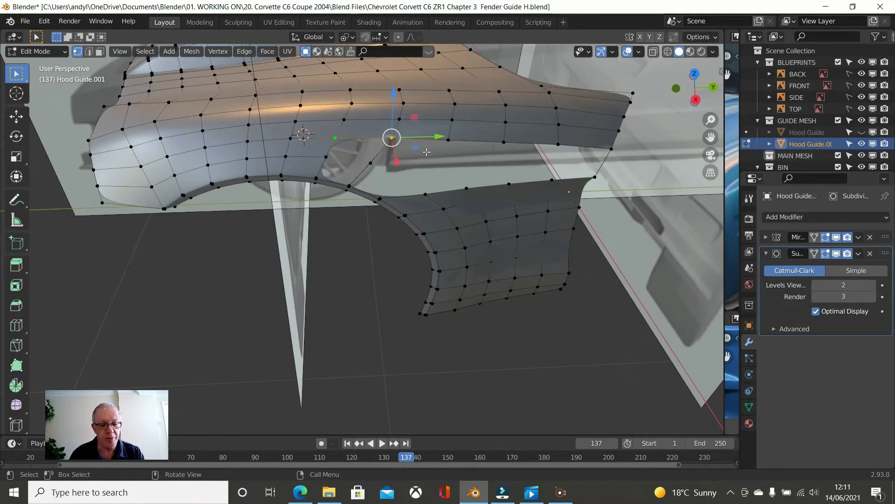
click(349, 186)
shift+click(316, 177)
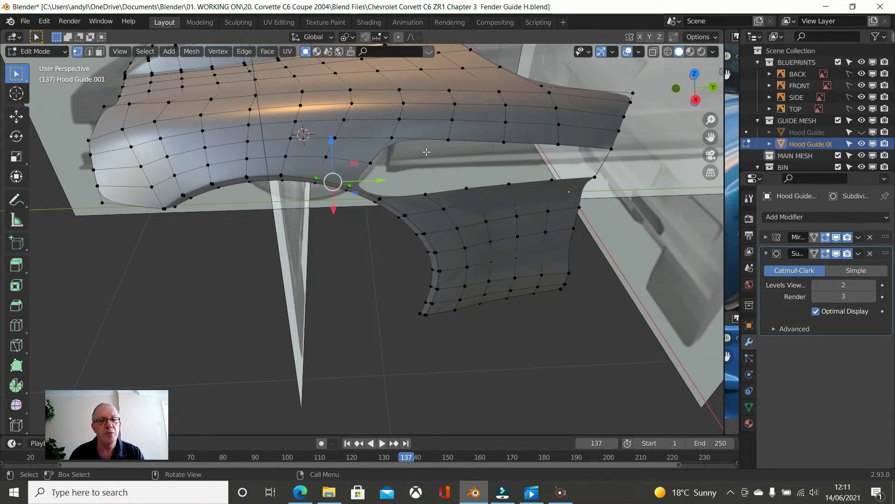
middle_drag(427, 151, 417, 133)
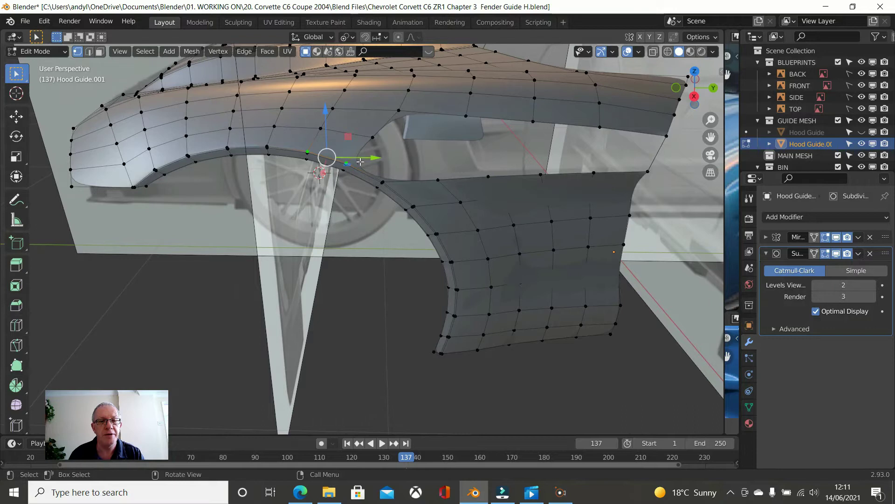
scroll(436, 159, up, 2)
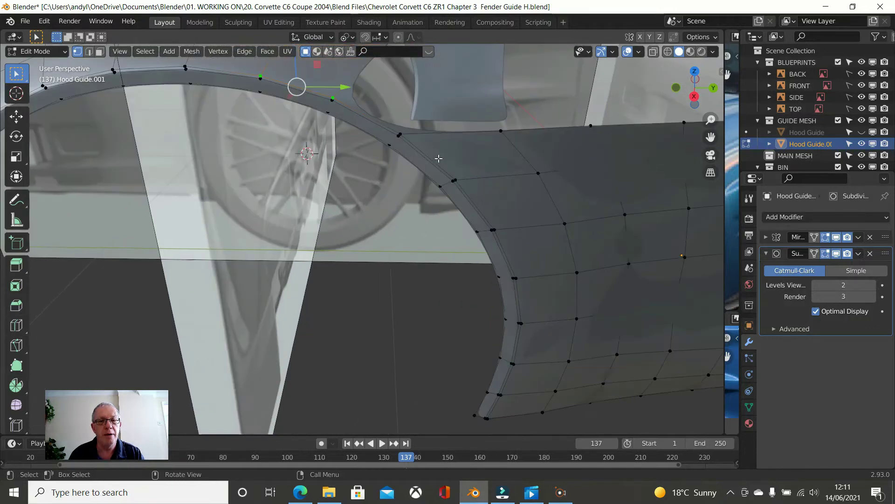
click(405, 134)
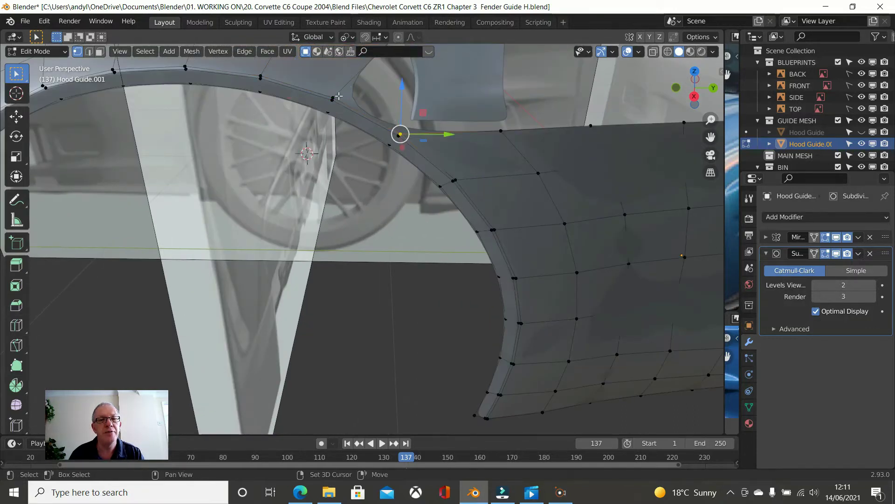
click(332, 99)
Reposition the vertices at the opening's corner to round off that corner.
middle_drag(332, 99, 445, 146)
click(429, 145)
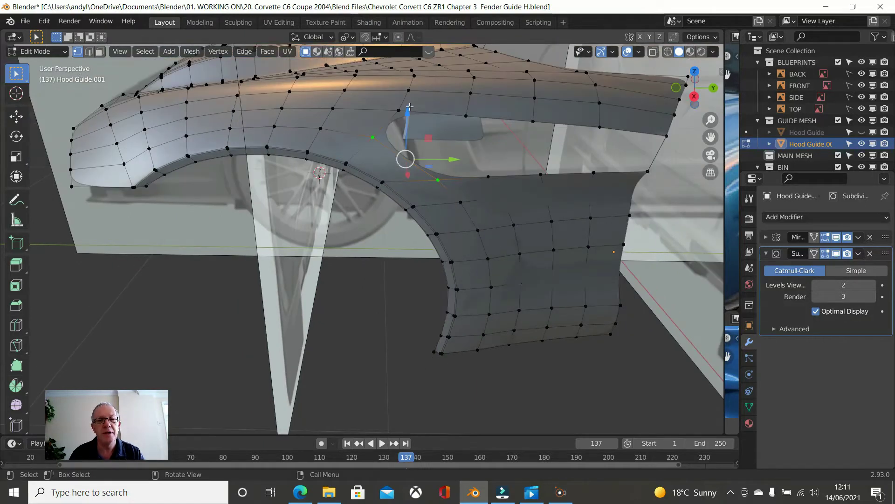
click(400, 111)
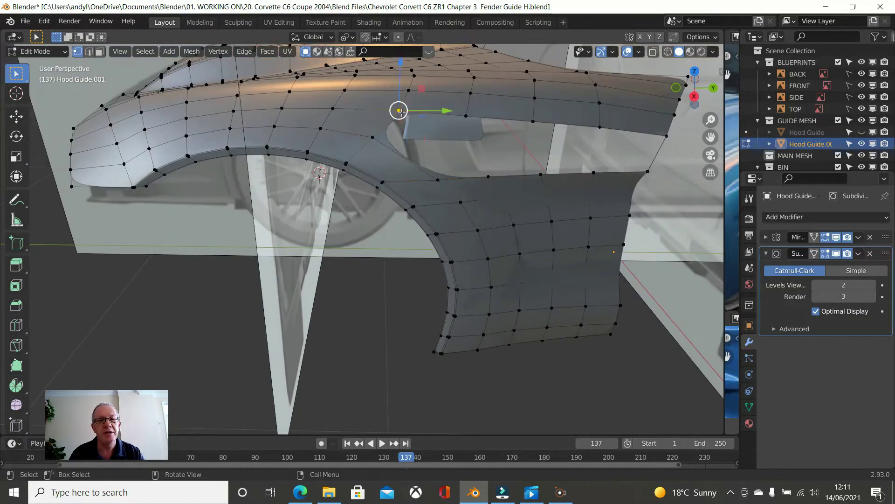
click(375, 136)
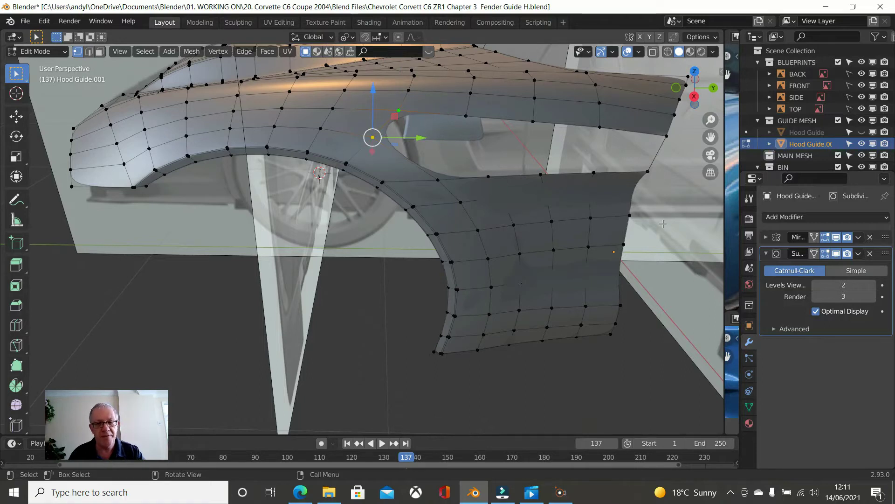
key(ctrl+z)
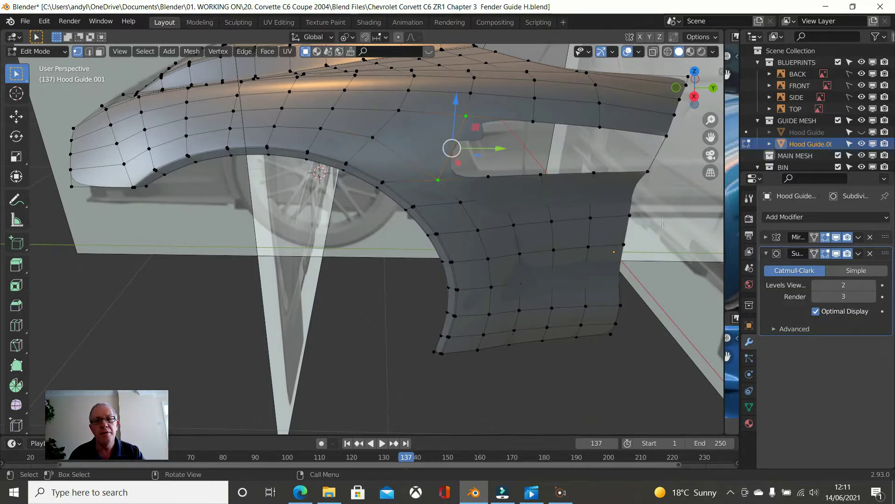
key(ctrl+z)
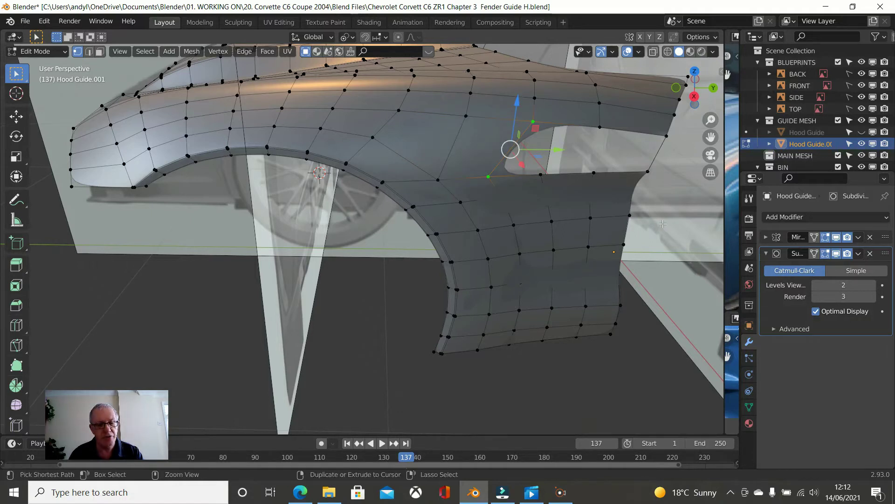
key(ctrl+shift+z)
scroll(663, 224, down, 2)
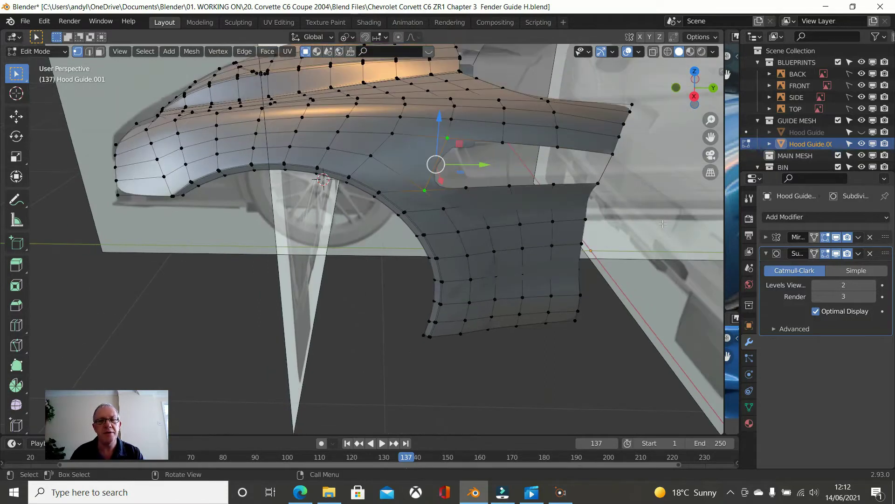
middle_drag(662, 222, 720, 200)
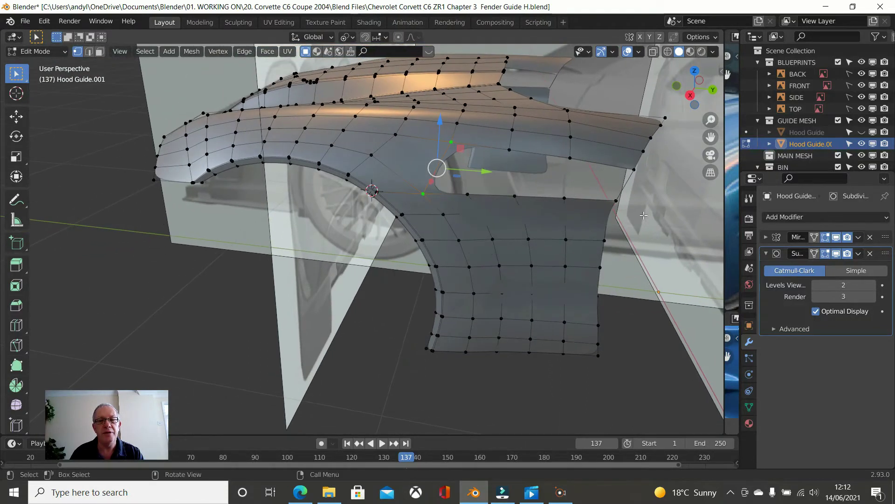
middle_drag(599, 154, 606, 166)
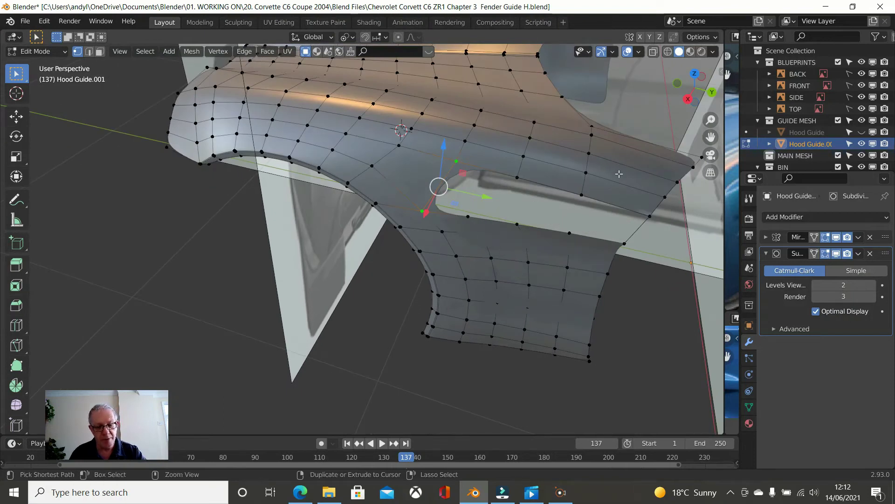
key(ctrl+r)
click(619, 173)
click(627, 174)
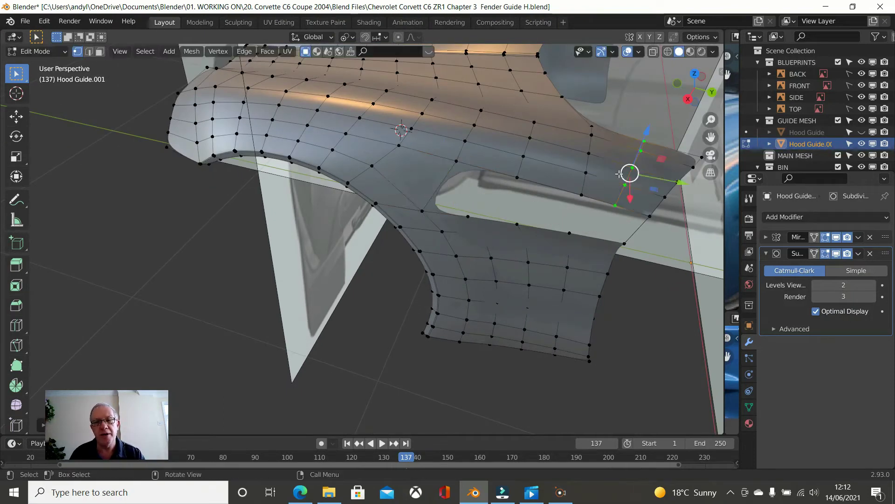
middle_drag(630, 174, 636, 147)
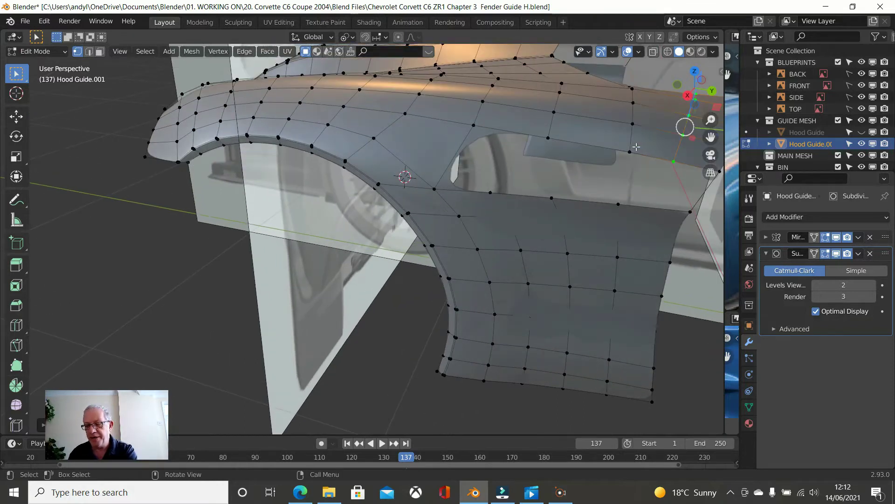
key(KP_3)
scroll(621, 138, down, 2)
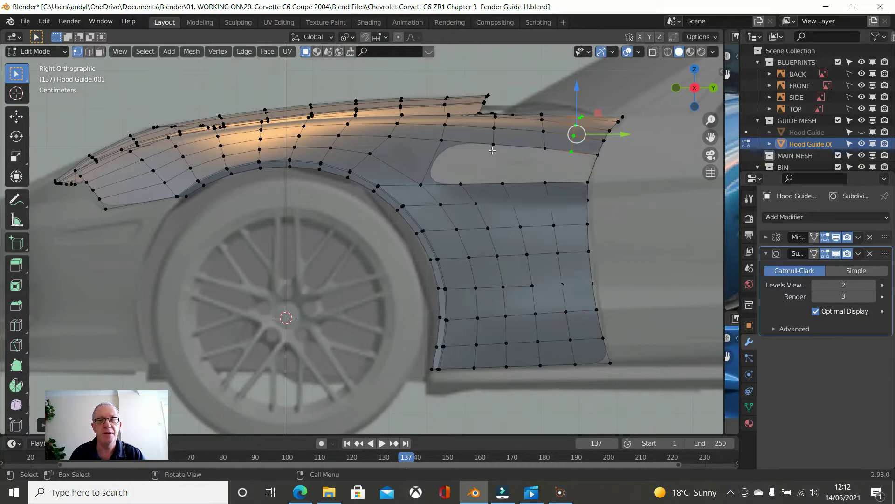
middle_drag(490, 152, 487, 193)
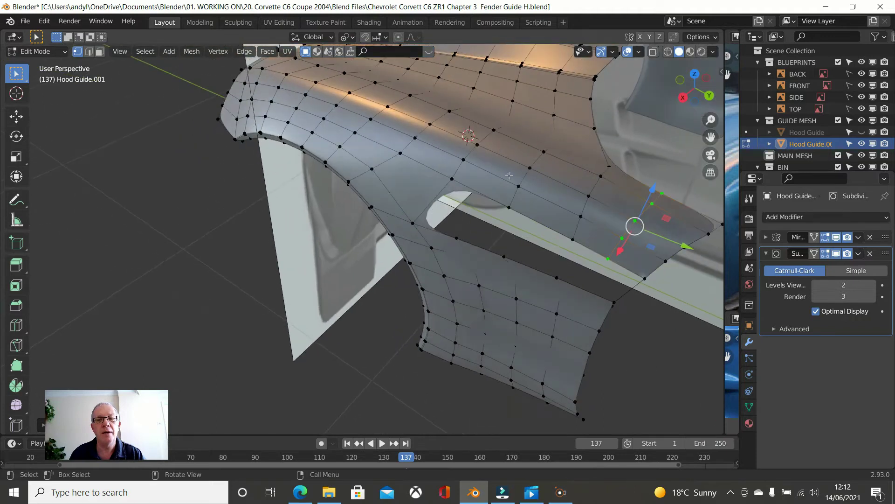
middle_drag(545, 148, 533, 196)
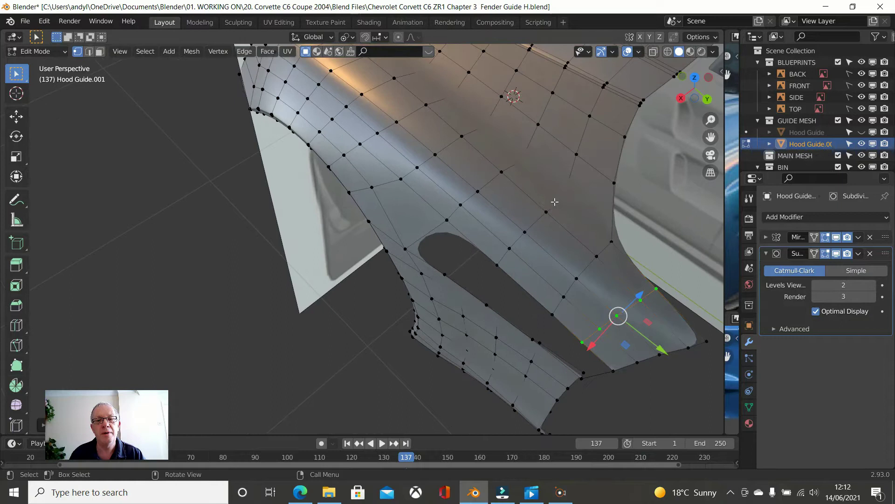
click(555, 201)
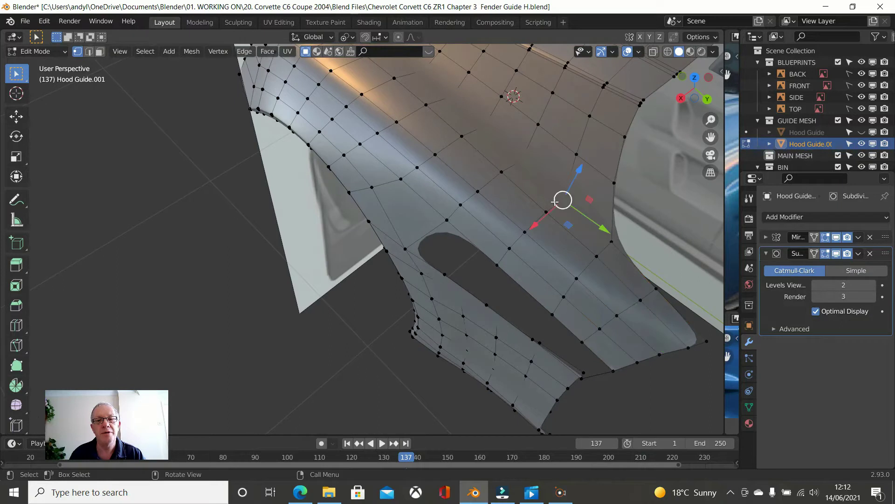
In right side view, slide the selected edge above the side vent along the fender.
shift+click(498, 263)
key(KP_3)
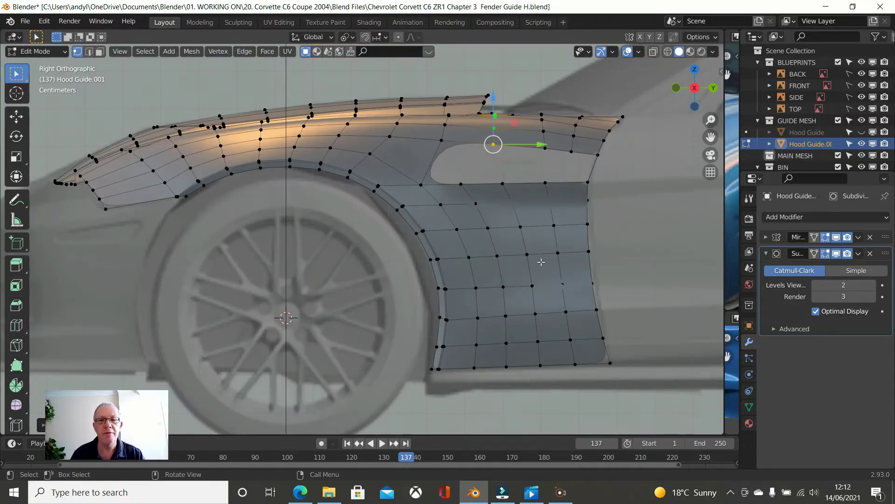
scroll(540, 262, up, 1)
shift+middle_drag(543, 268, 471, 390)
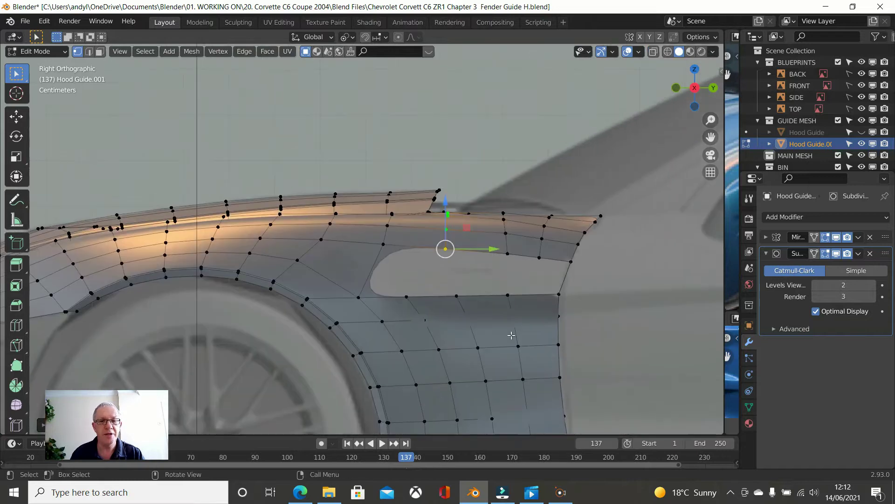
key(g)
key(g)
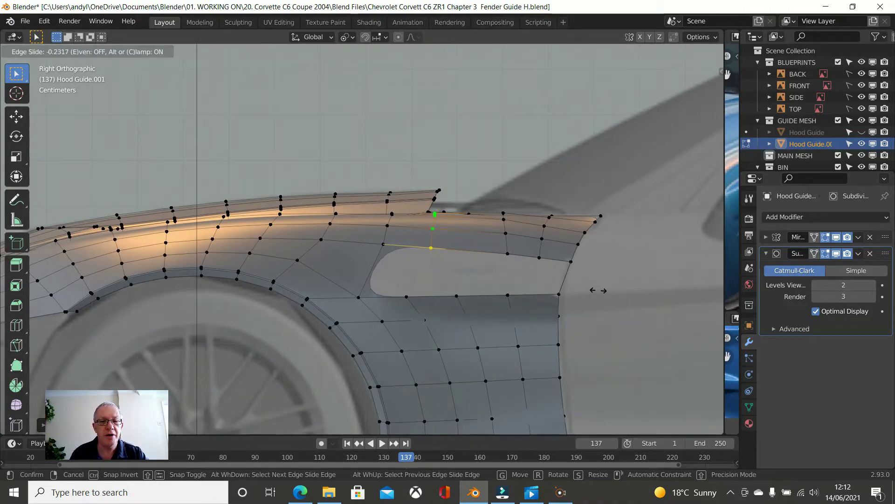
click(594, 290)
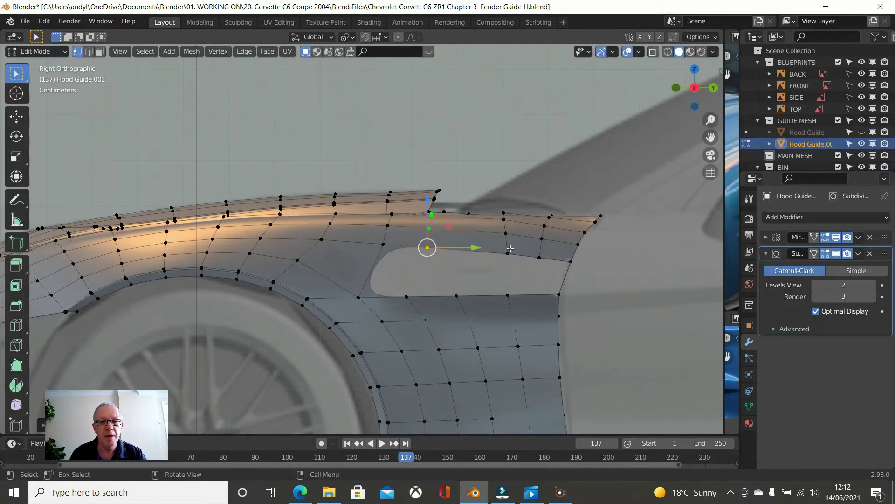
Edge-slide the vertex column from the top edge to the vent forward, with even, flipped spacing.
middle_drag(505, 263, 504, 245)
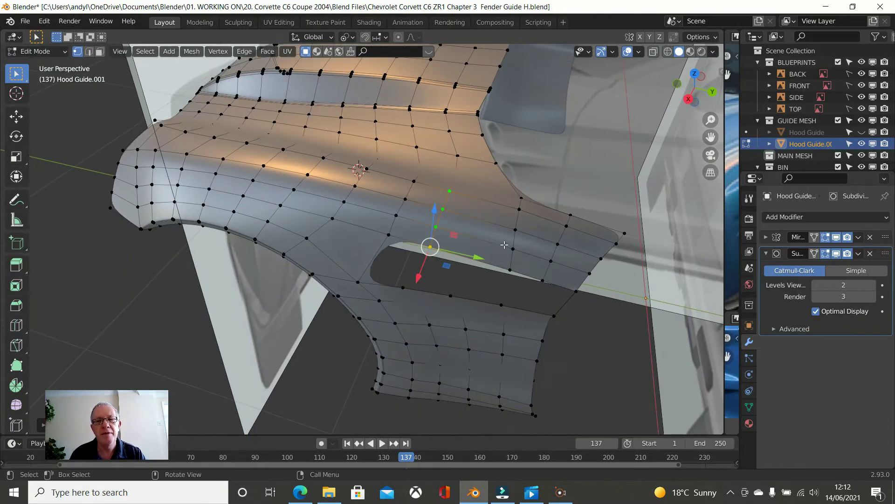
click(517, 215)
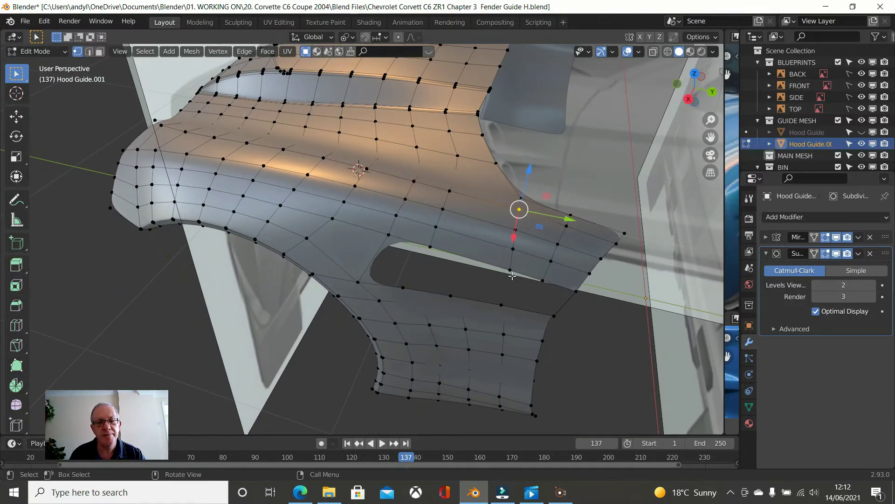
ctrl+click(512, 275)
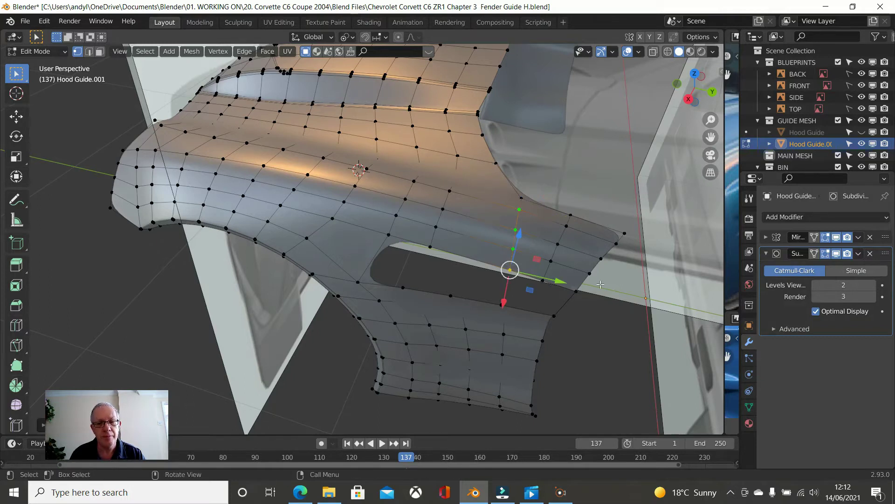
key(KP_3)
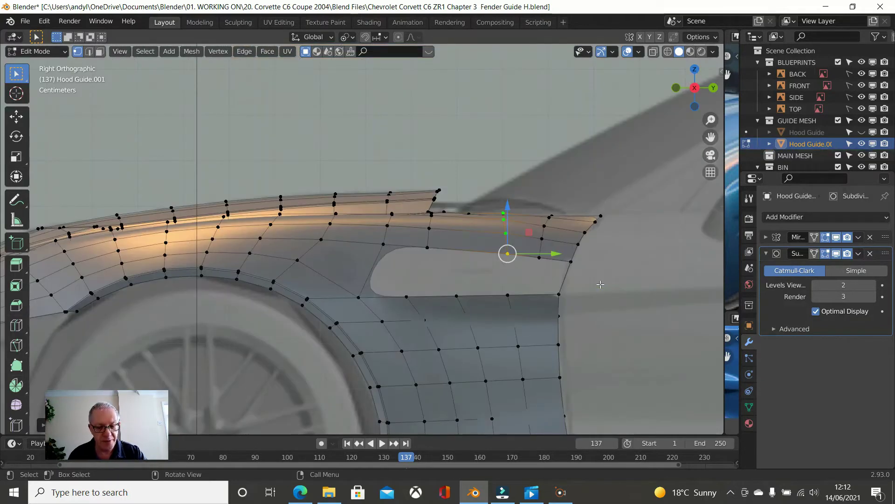
key(g)
key(g)
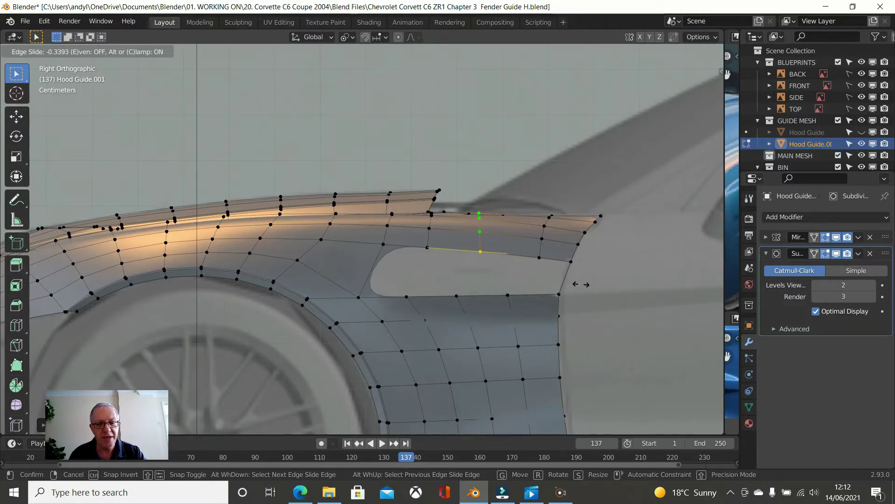
key(e)
key(f)
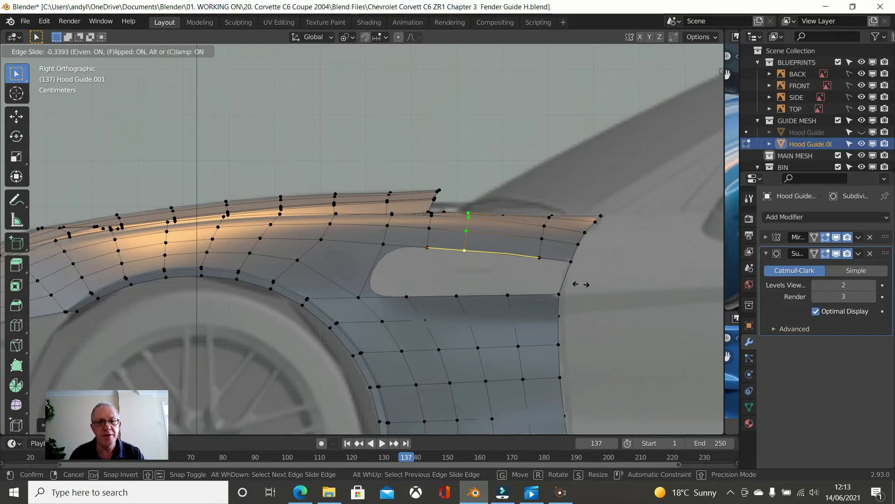
click(587, 287)
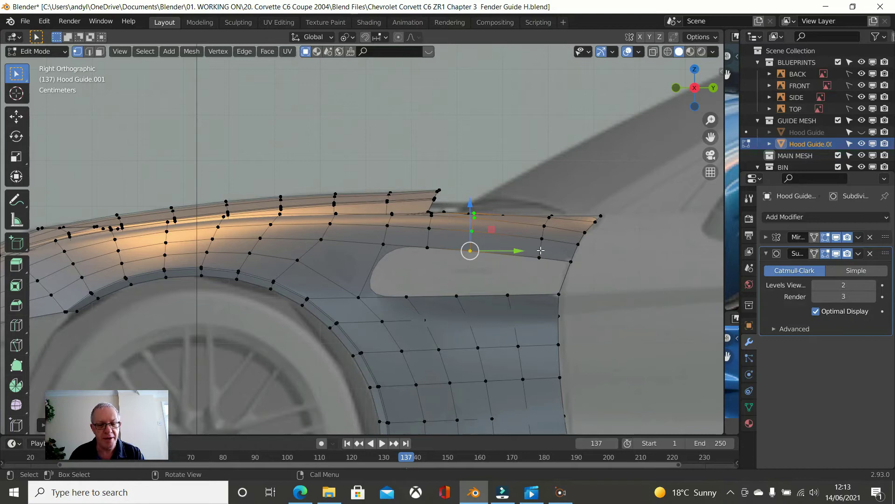
Select the vertex column near the rear tip and edge-slide it forward toward the tip.
middle_drag(540, 260, 548, 230)
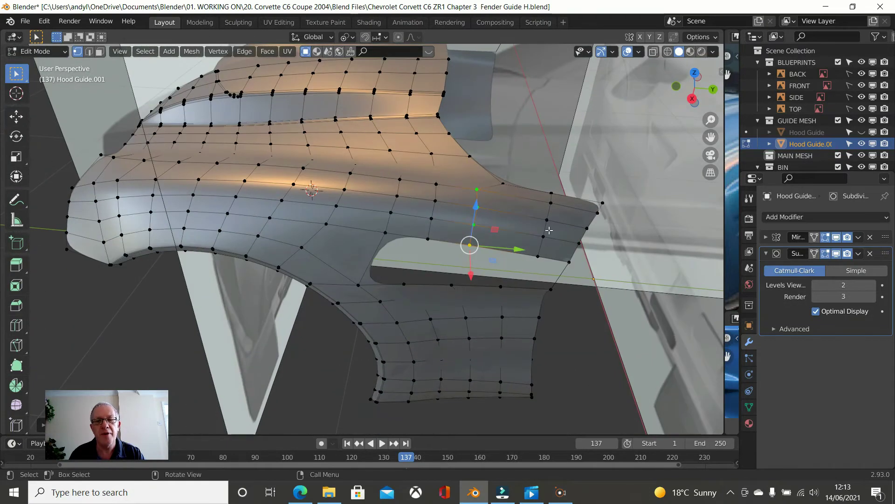
click(552, 195)
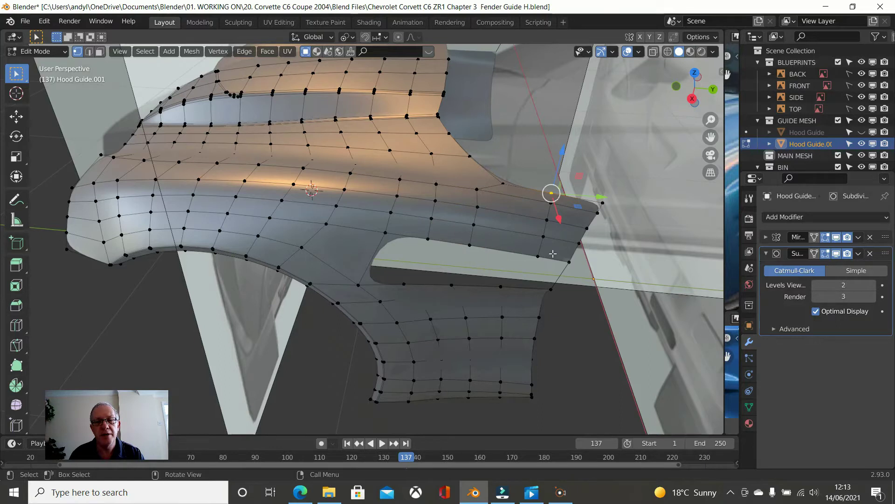
click(547, 222)
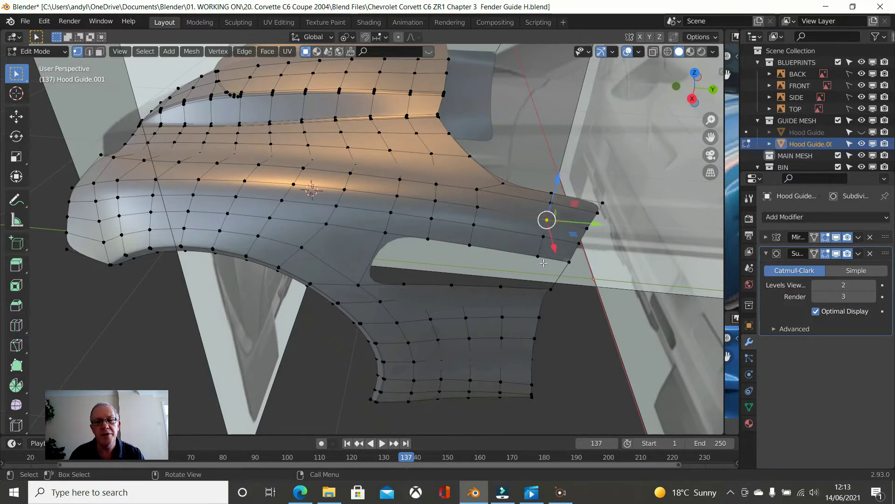
ctrl+click(538, 257)
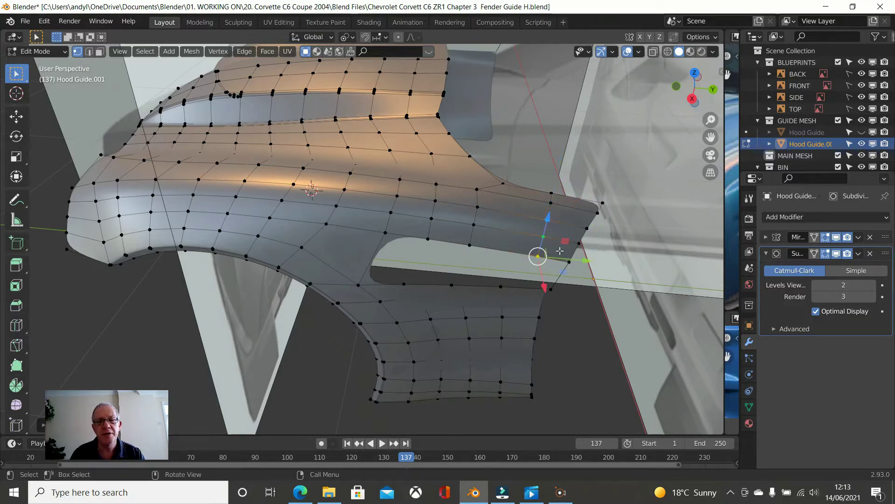
ctrl+click(552, 204)
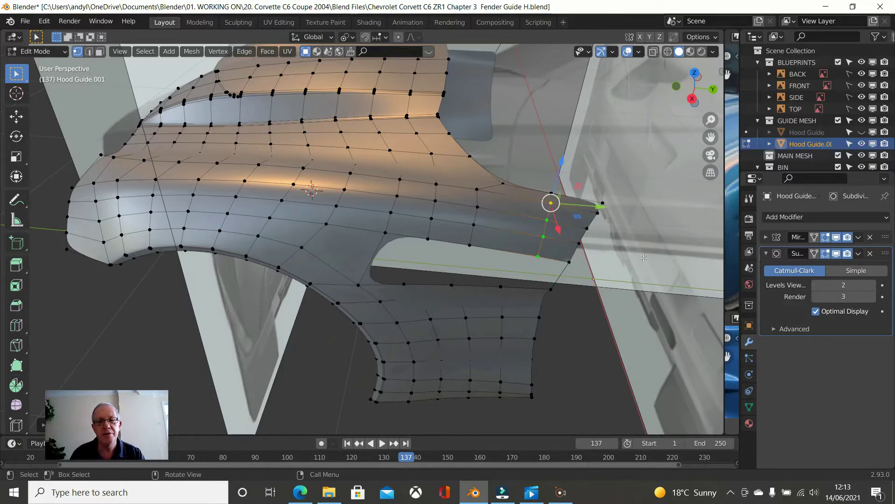
key(KP_3)
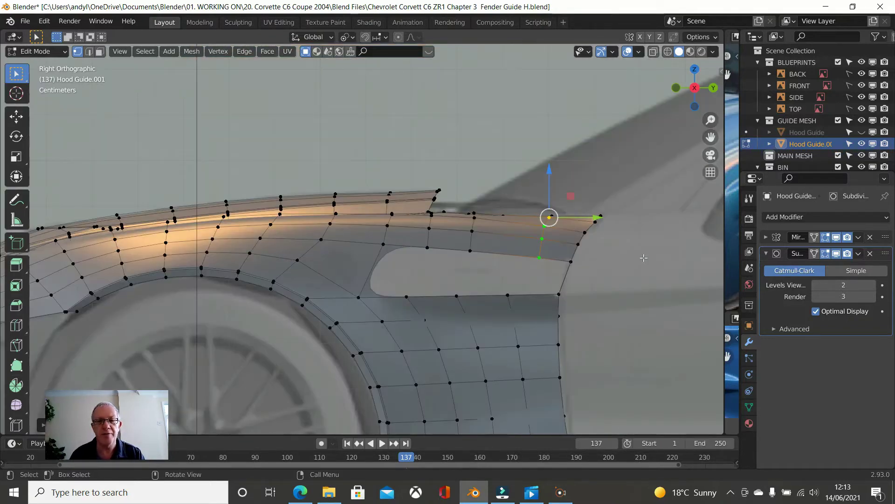
key(g)
key(g)
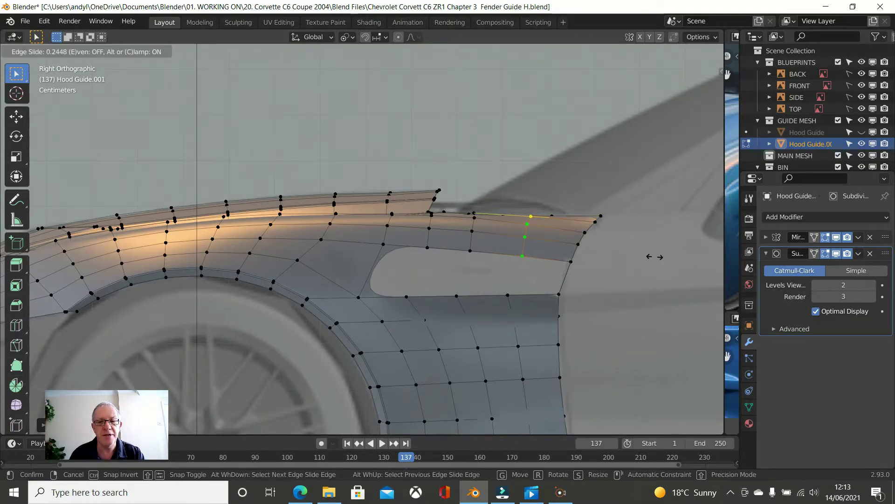
click(653, 256)
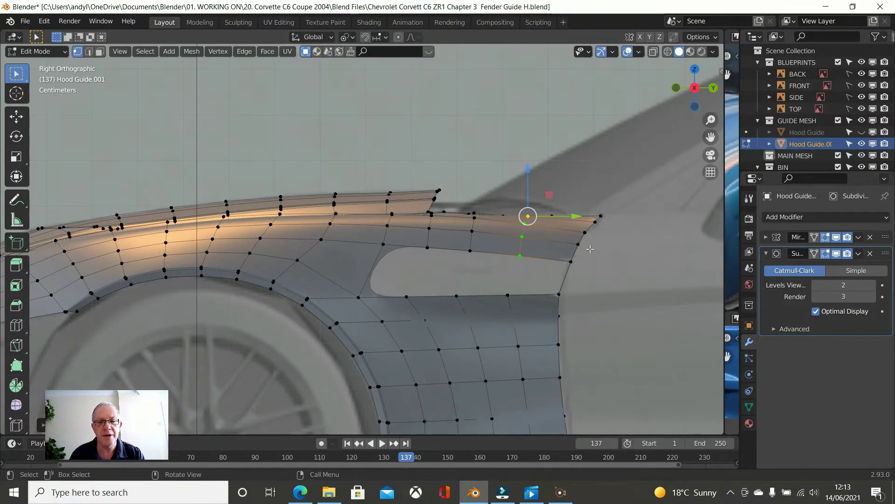
scroll(590, 249, down, 2)
Vertex-slide two vertices near the pointed rear tip higher along their edges.
key(KP_7)
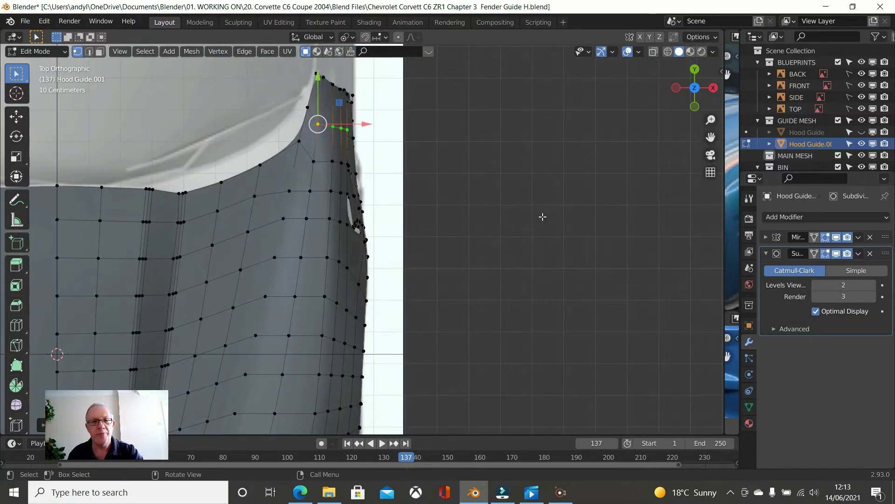
middle_drag(394, 132, 391, 168)
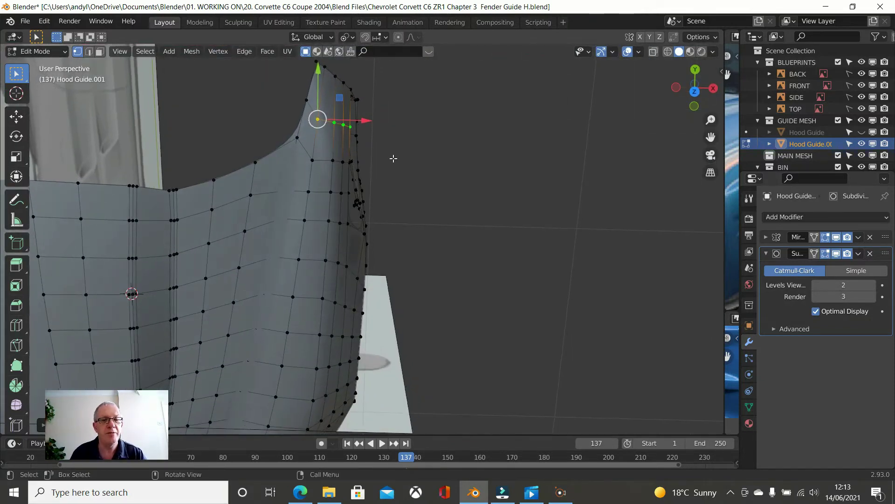
alt+click(315, 155)
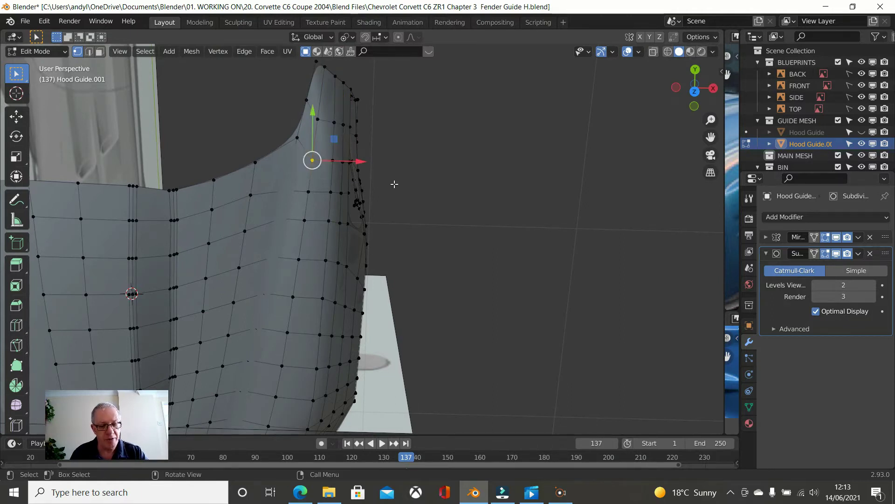
key(shift+v)
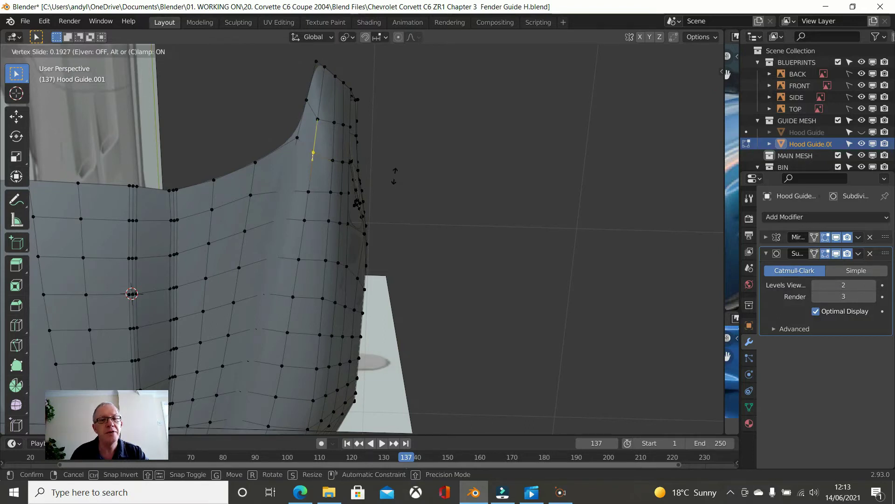
click(394, 176)
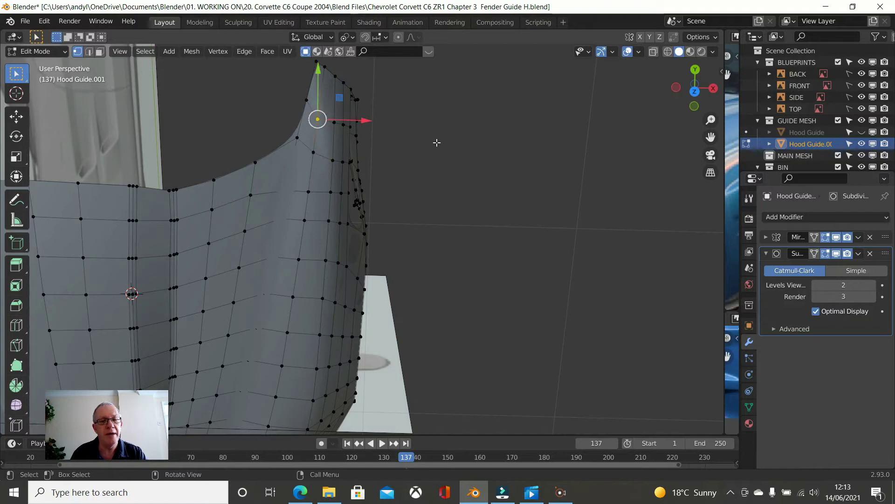
key(shift+v)
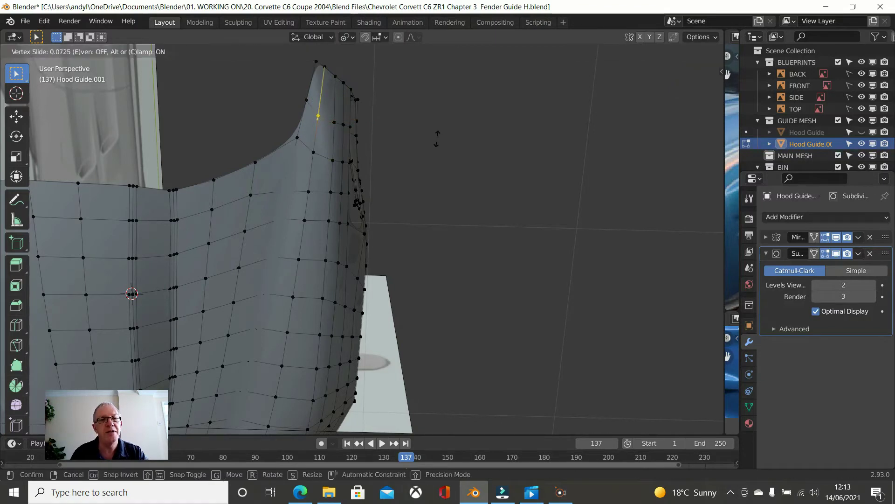
click(437, 135)
middle_drag(400, 166, 344, 149)
Slide the edge beside the hole onto its far side and merge it to close the gap.
key(KP_3)
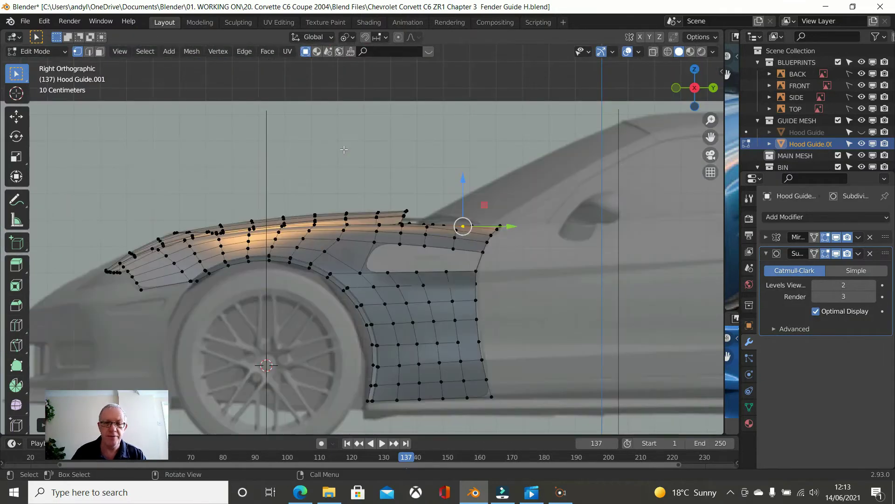
scroll(344, 148, up, 2)
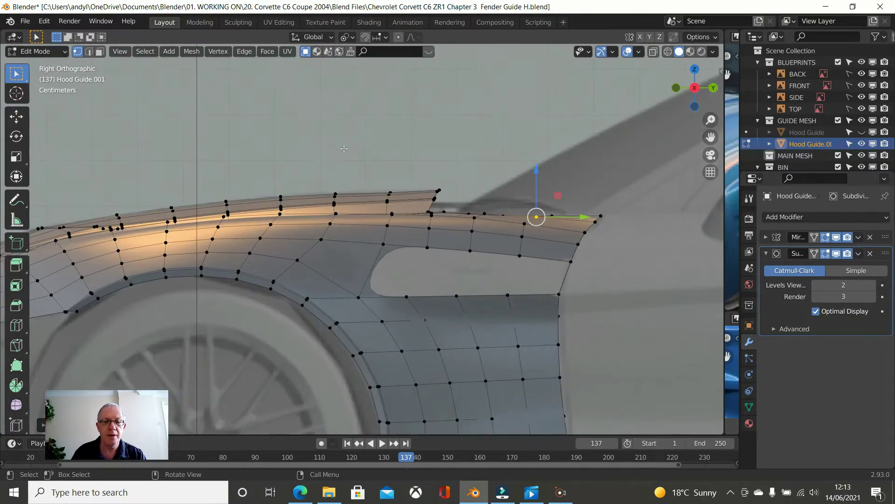
click(377, 249)
shift+click(359, 297)
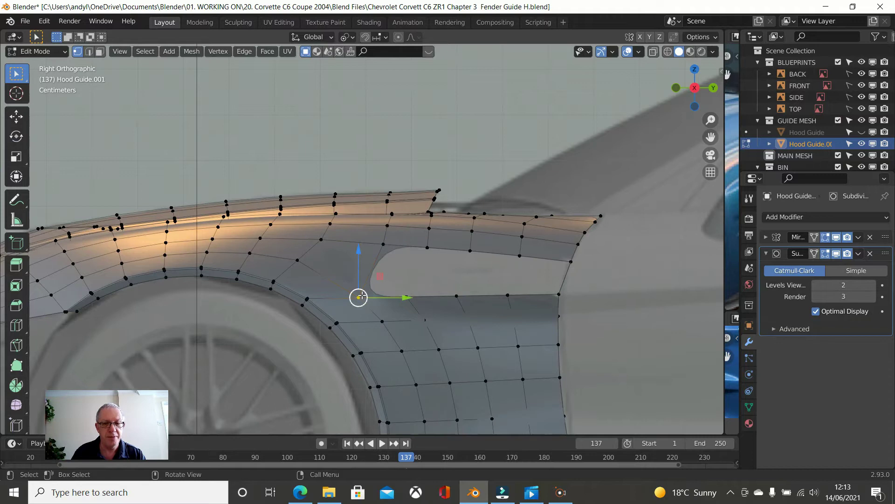
shift+click(383, 244)
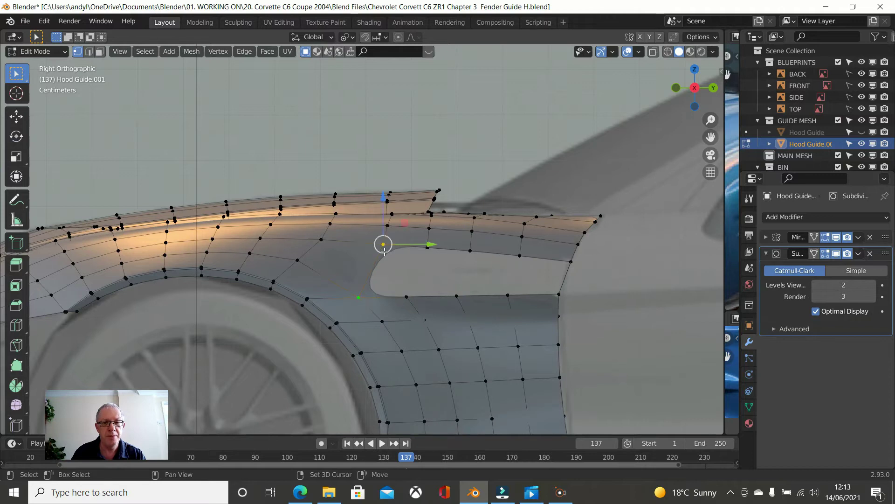
key(g)
key(g)
click(456, 347)
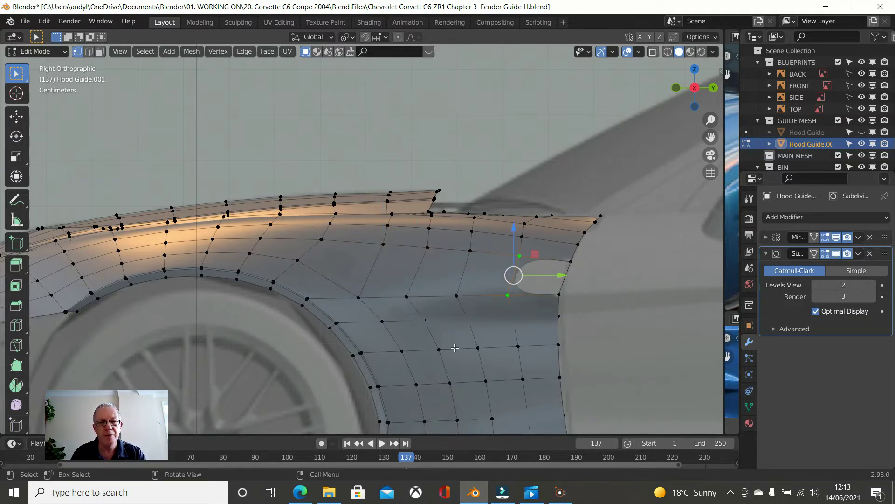
key(1)
key(Return)
scroll(455, 347, down, 1)
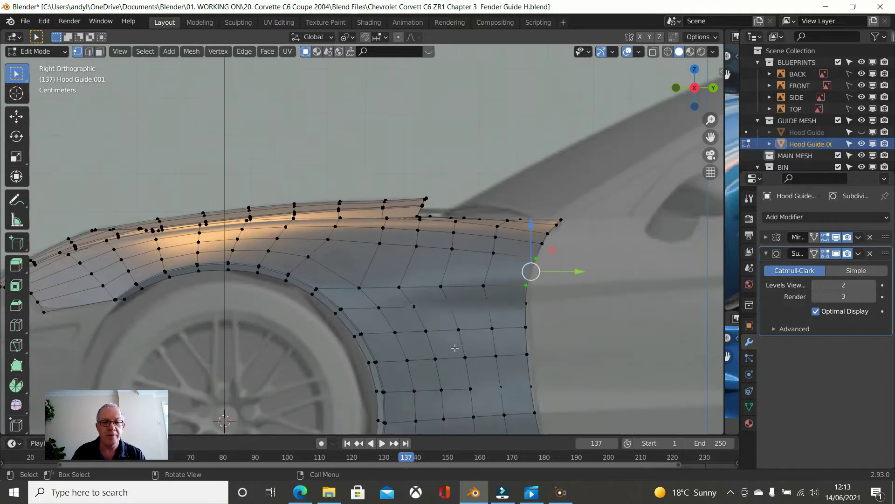
Vertex-slide vertices along the horizontal edge line so they are evenly spaced.
click(484, 286)
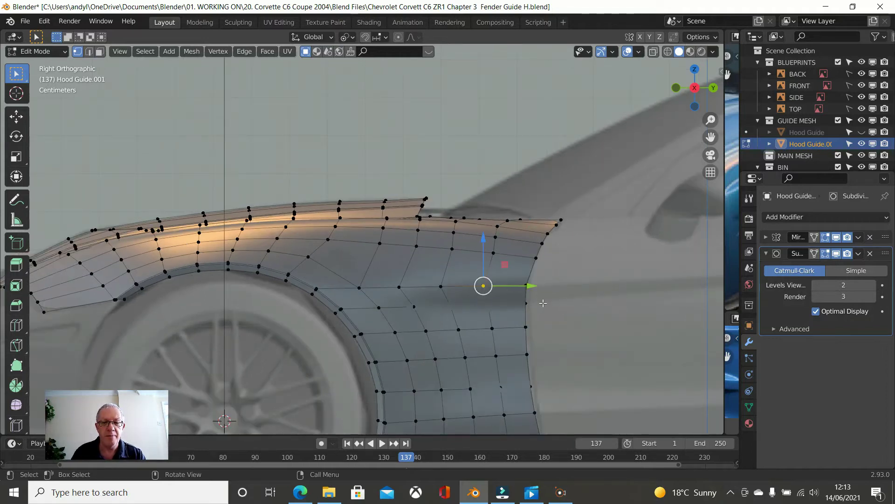
key(g)
key(g)
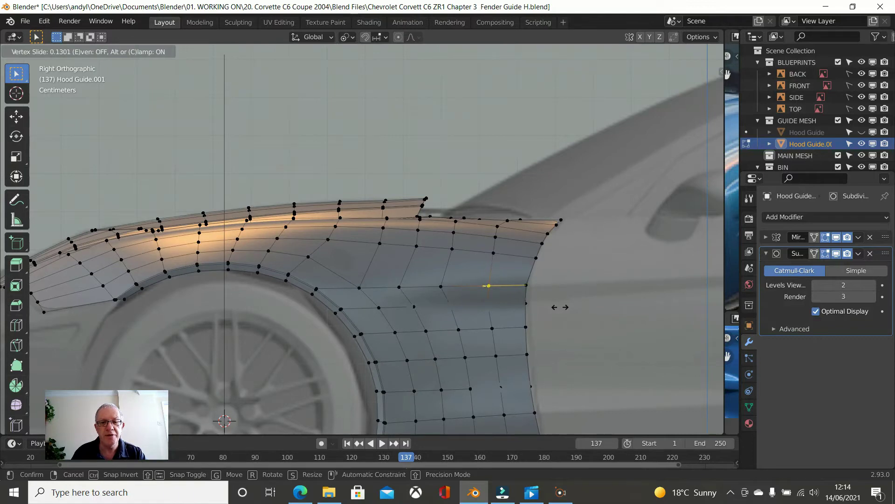
click(560, 306)
key(ctrl+z)
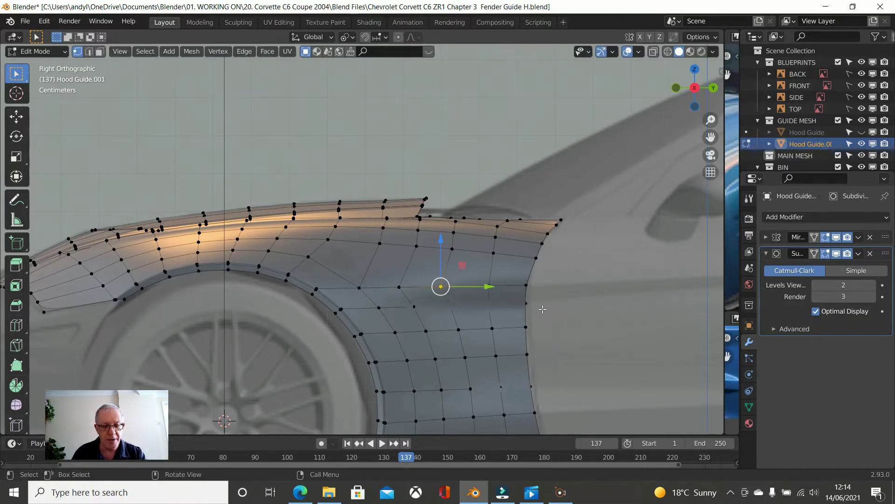
key(g)
key(g)
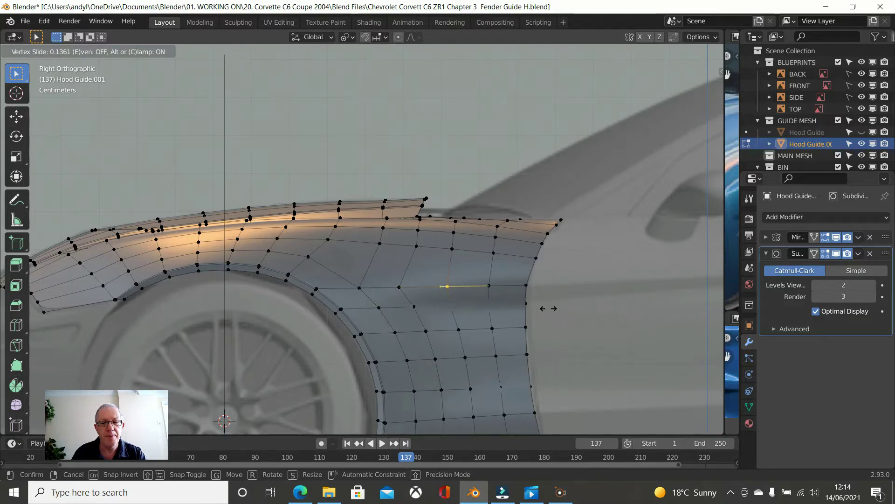
click(548, 309)
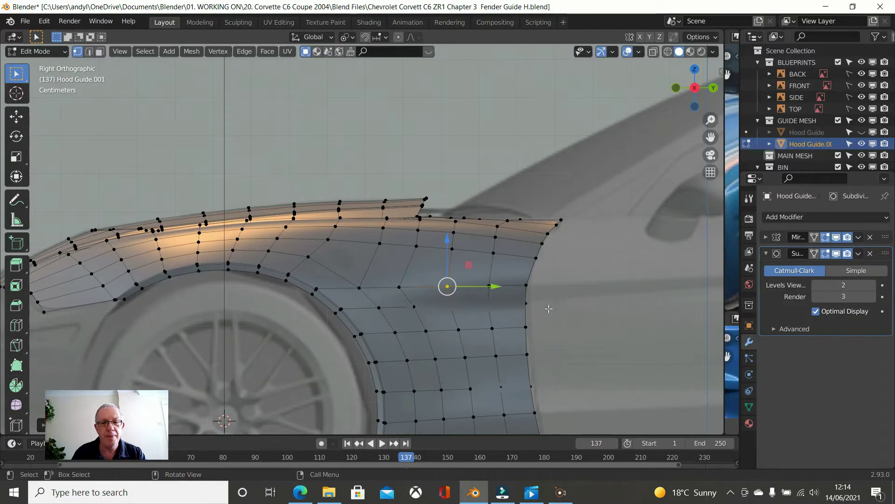
click(408, 289)
key(shift+v)
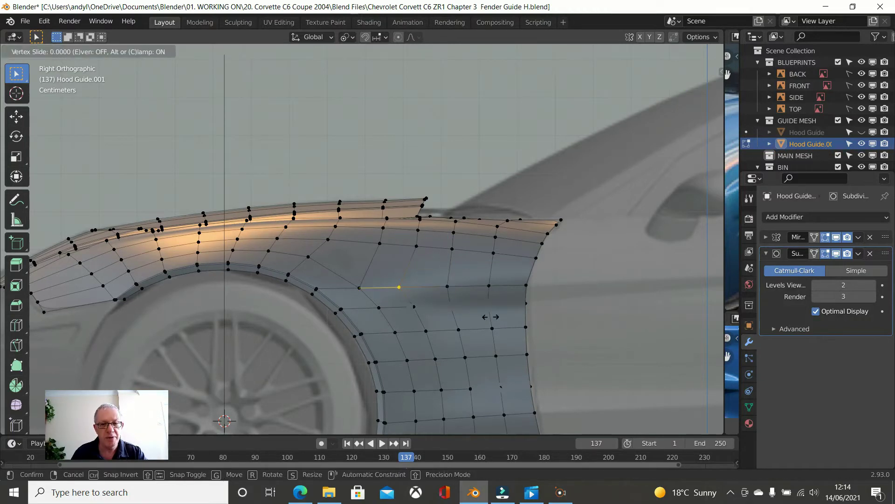
click(495, 316)
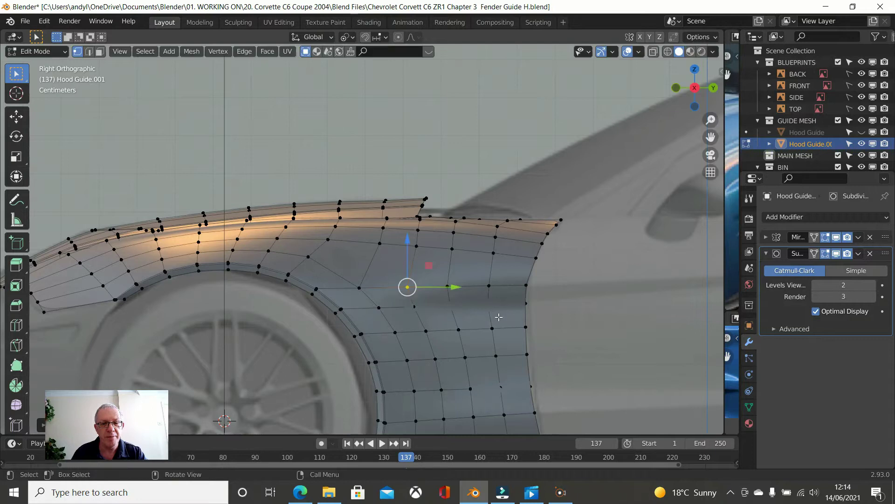
middle_drag(466, 314, 374, 294)
Slide the vertex near the wheel arch up its diagonal edge toward the upper strip.
scroll(383, 303, up, 3)
click(353, 318)
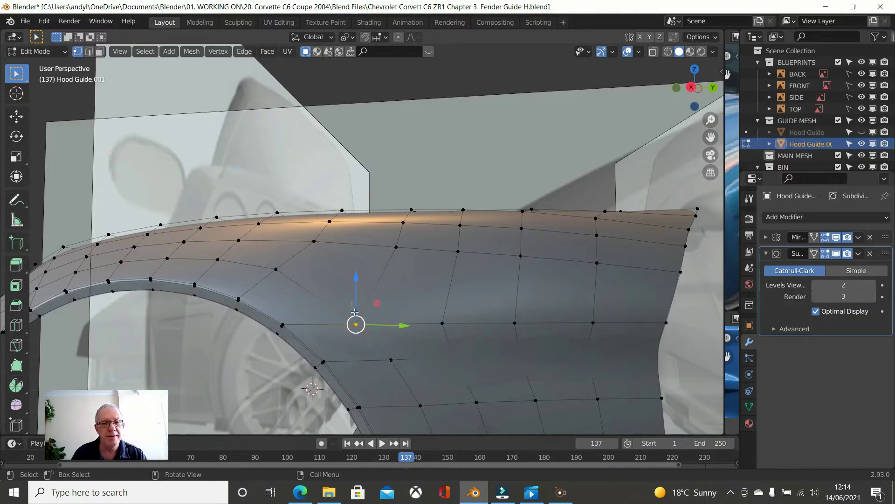
mouse_move(355, 312)
middle_down()
mouse_move(256, 322)
mouse_move(370, 318)
mouse_move(334, 323)
mouse_move(354, 321)
middle_up()
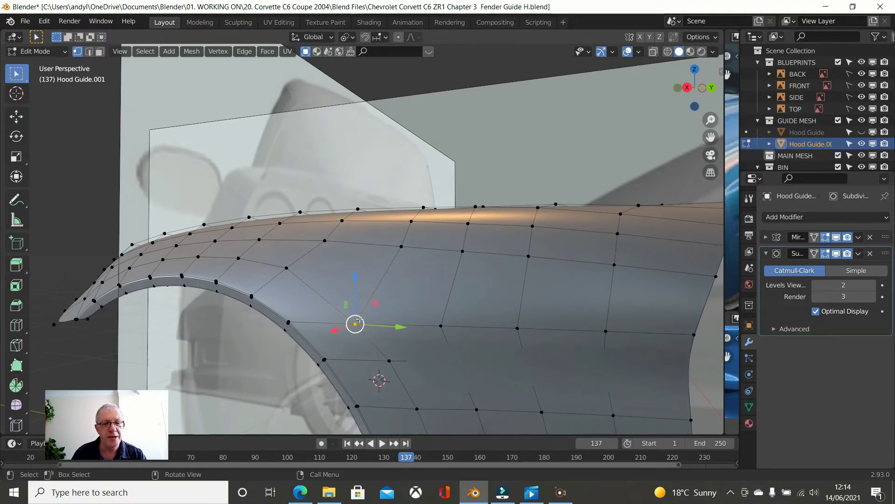
key(g)
key(g)
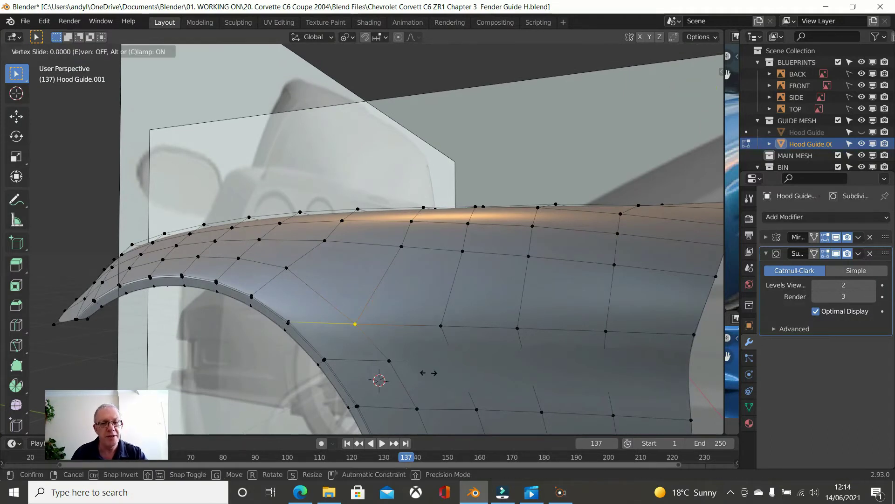
click(406, 359)
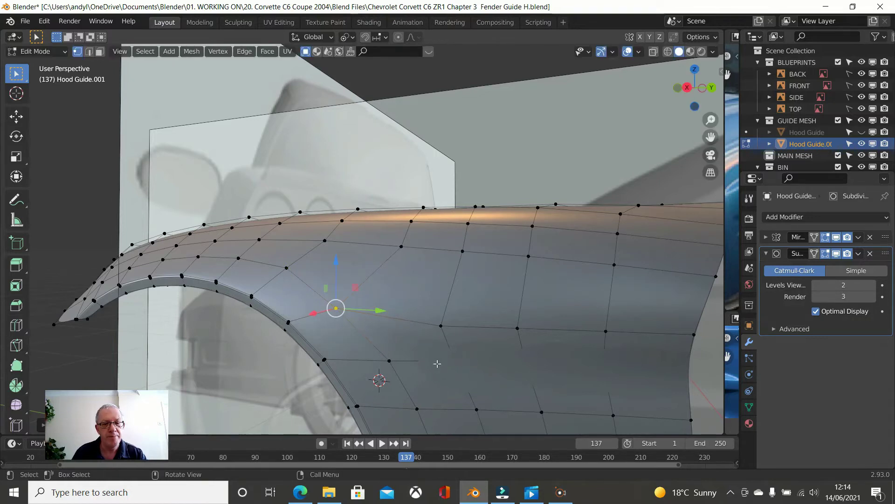
key(KP_3)
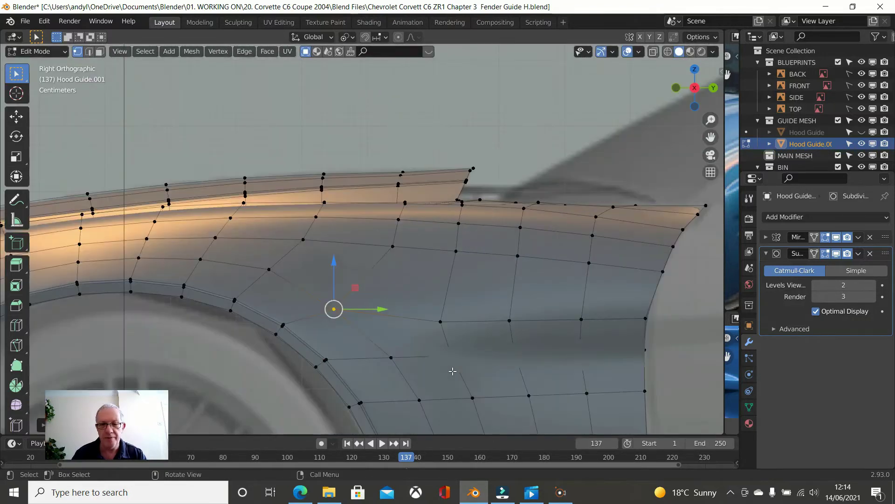
Vertex-slide two panel vertices along their edges, cancelling the slide on a third.
scroll(453, 371, up, 2)
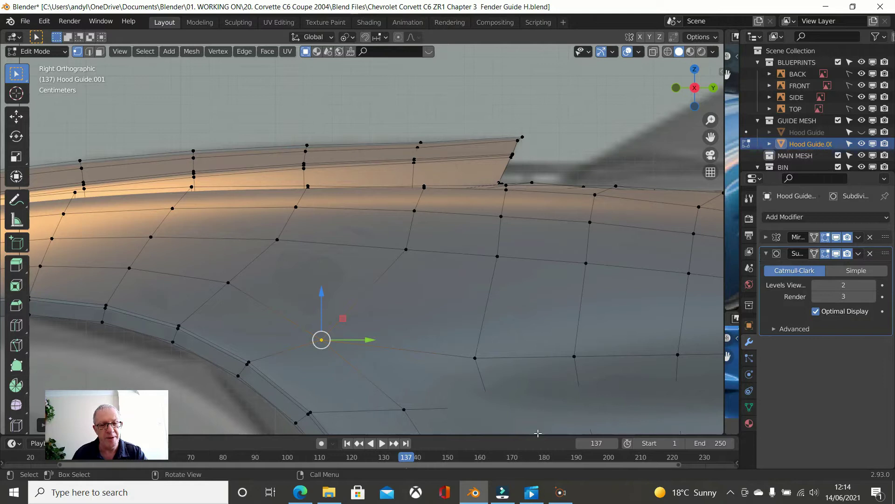
key(shift+v)
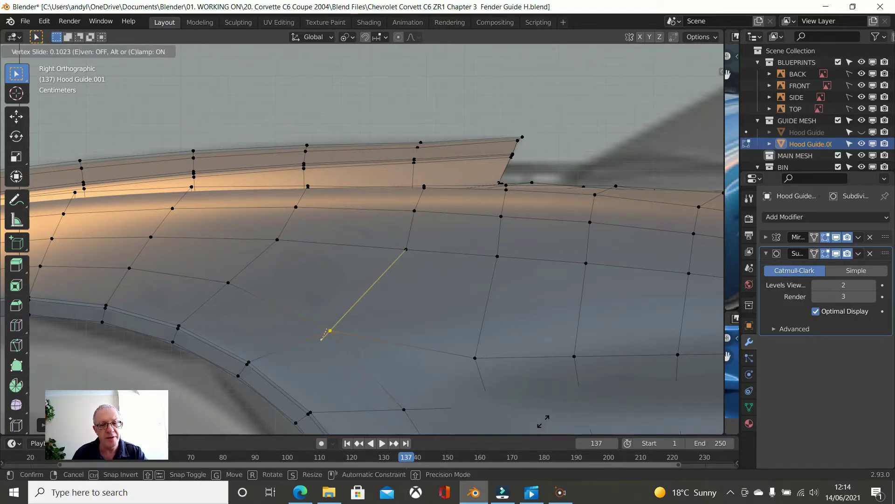
click(543, 421)
scroll(478, 354, down, 2)
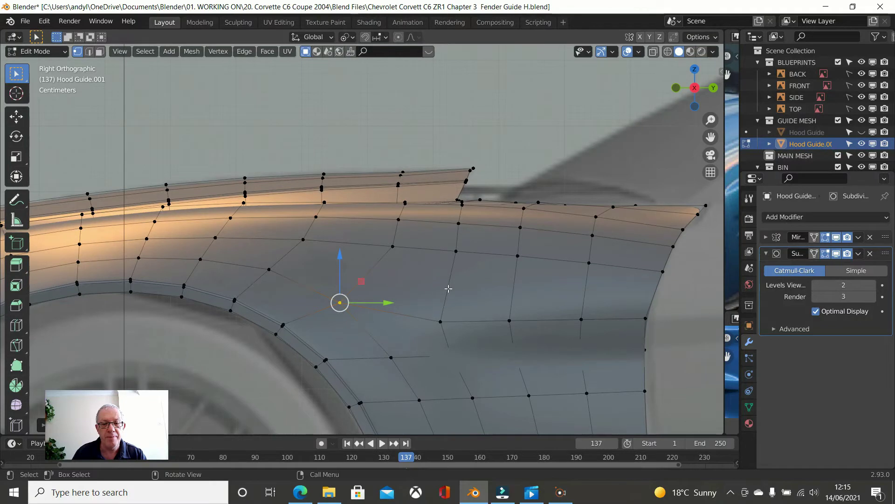
click(441, 320)
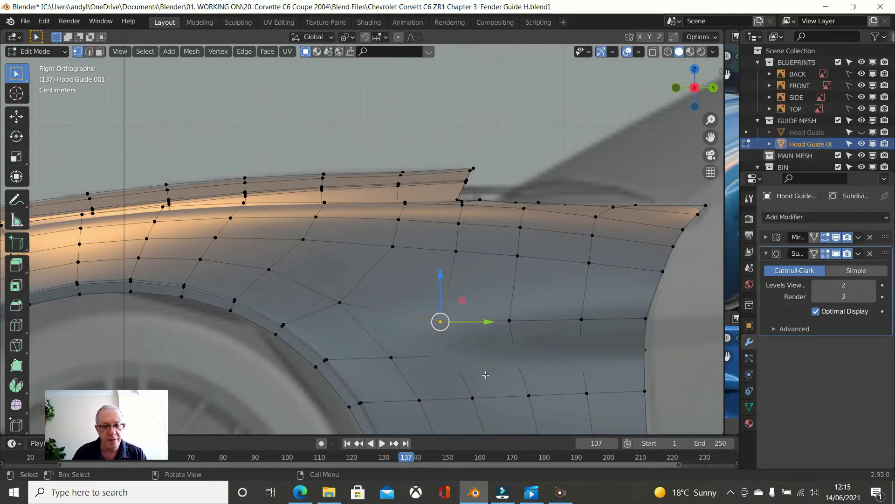
key(g)
key(g)
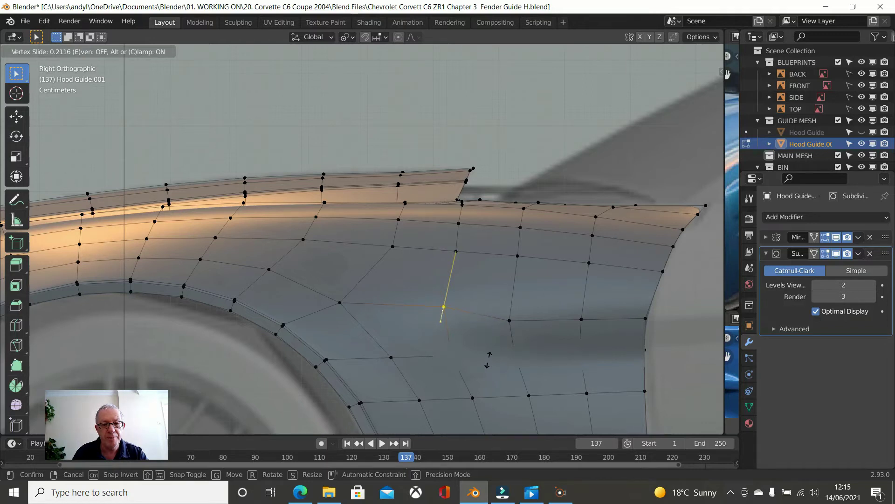
click(488, 359)
click(510, 320)
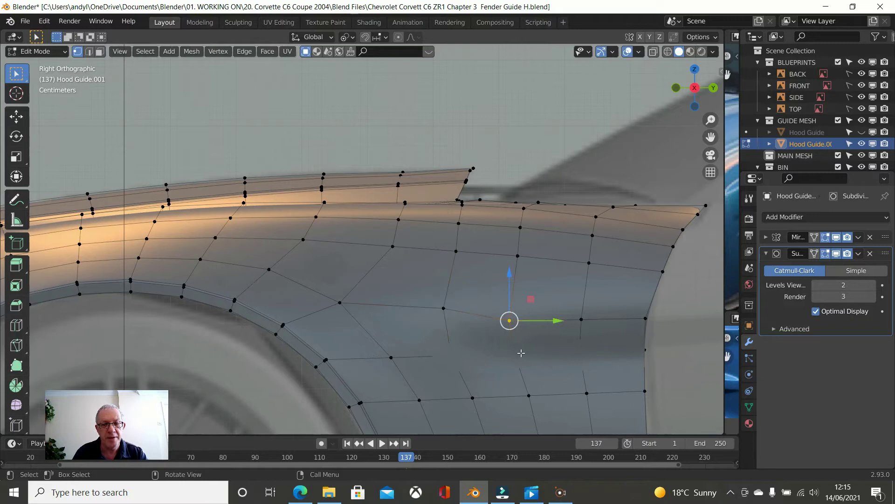
key(g)
key(g)
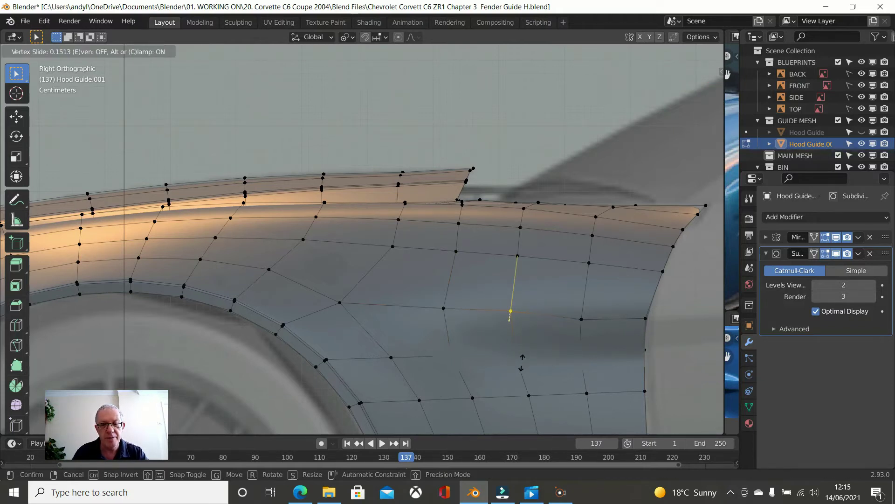
key(Escape)
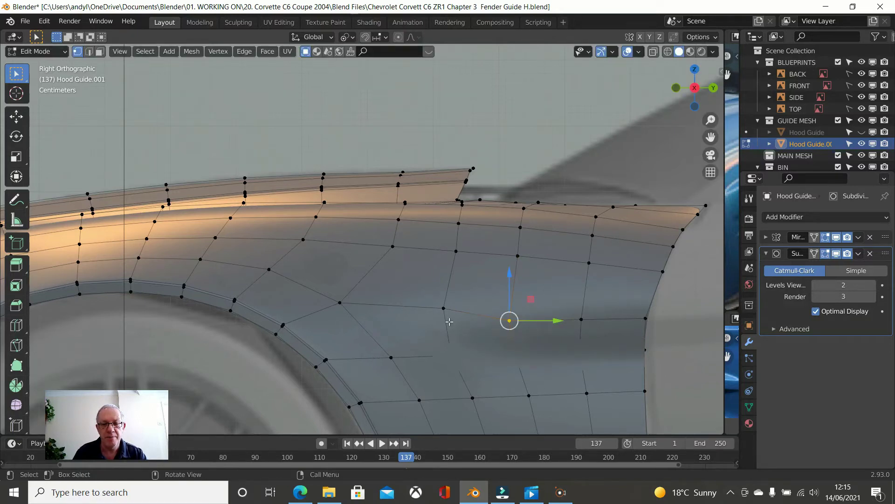
In wireframe shading, slide the vertex where the edge lines cross along its edge.
key(z)
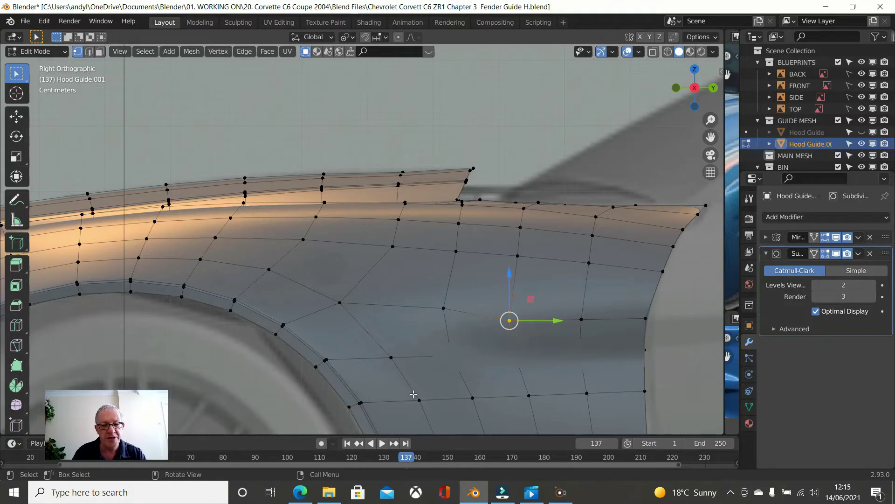
key(z)
click(320, 393)
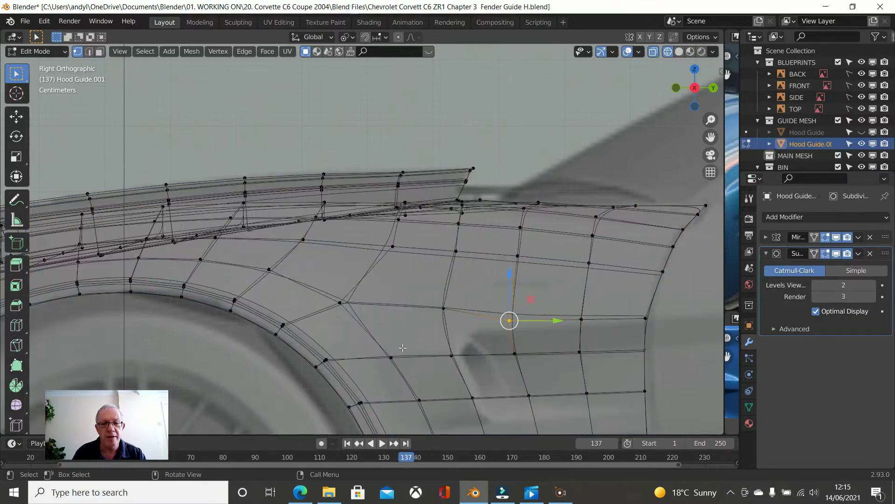
click(442, 306)
key(g)
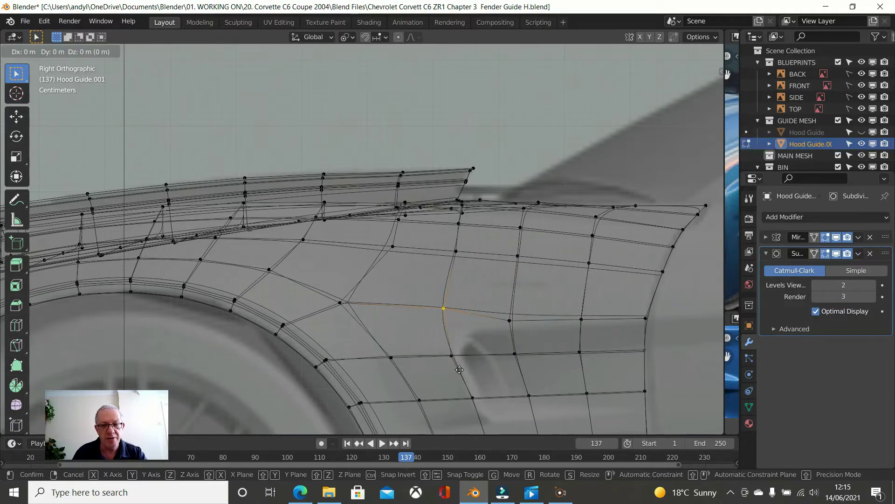
key(g)
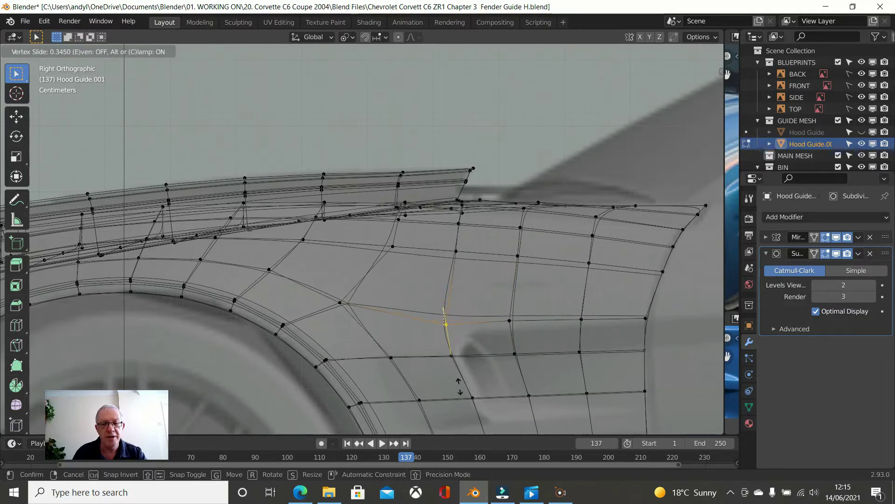
click(459, 386)
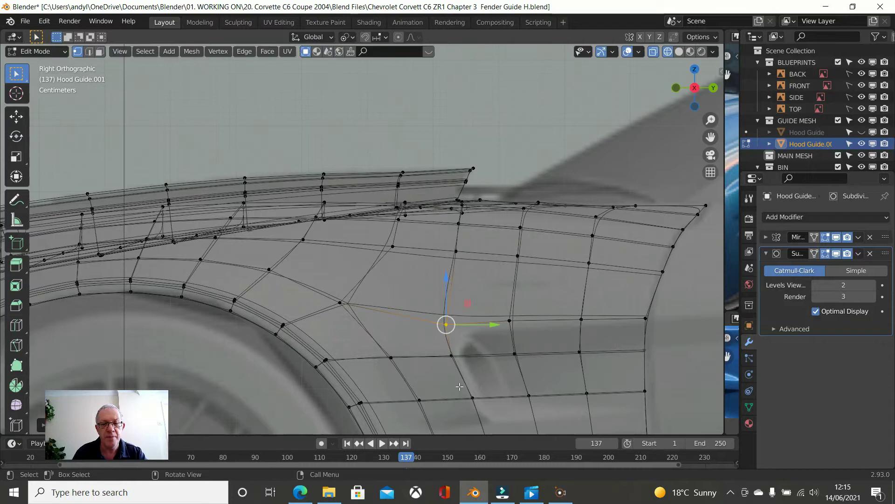
Edge-slide the vertex path running to the fender's edge into a smoother position.
click(507, 322)
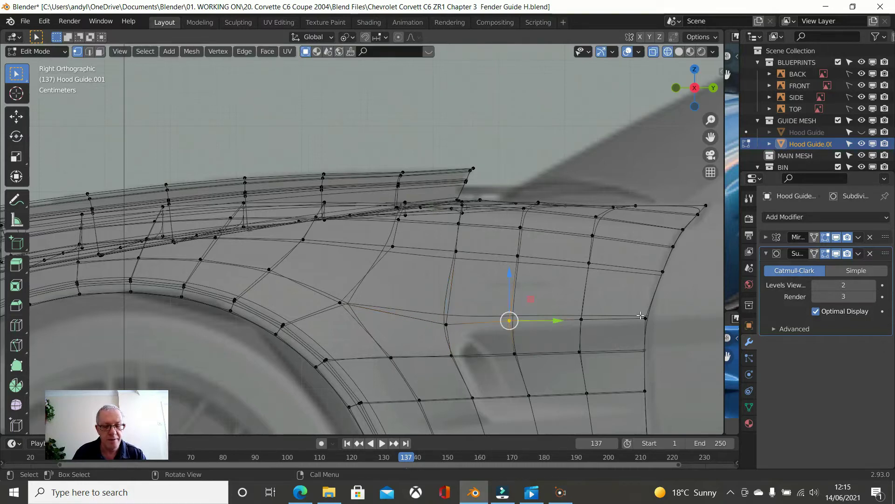
ctrl+click(643, 317)
key(g)
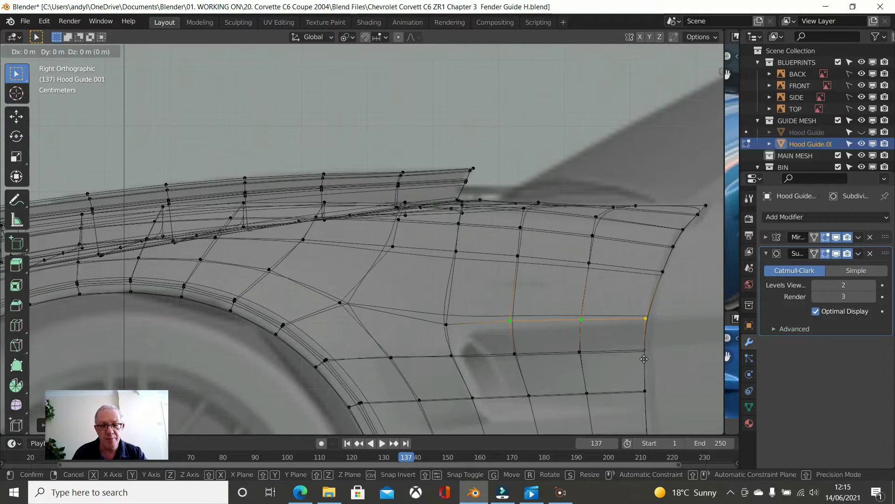
key(g)
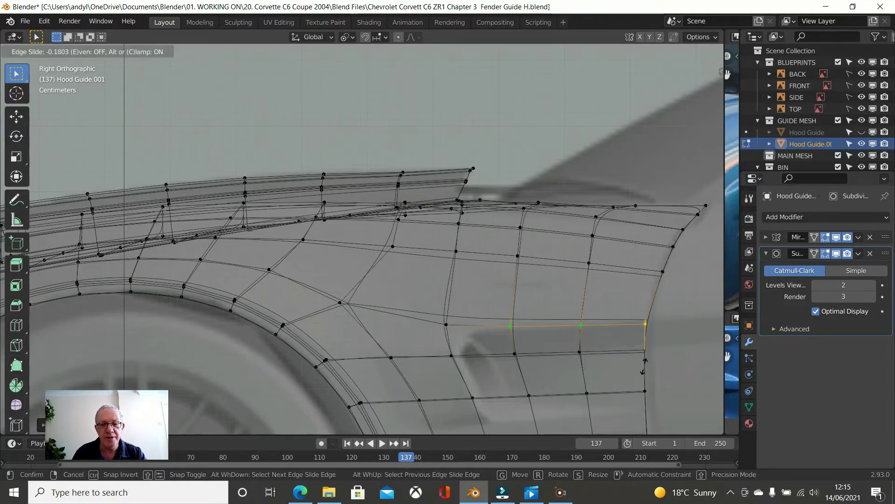
click(644, 366)
Vertex-slide the vertex behind the wheel arch and the one on the trailing edge.
click(449, 332)
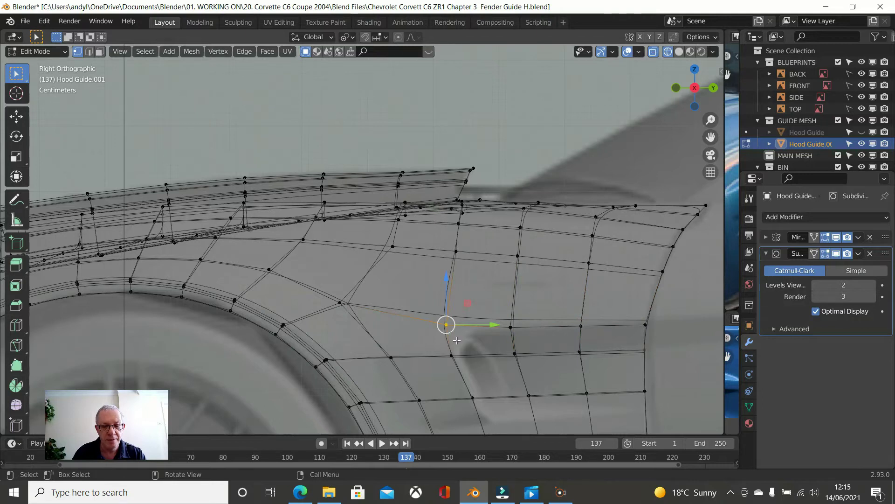
key(g)
key(g)
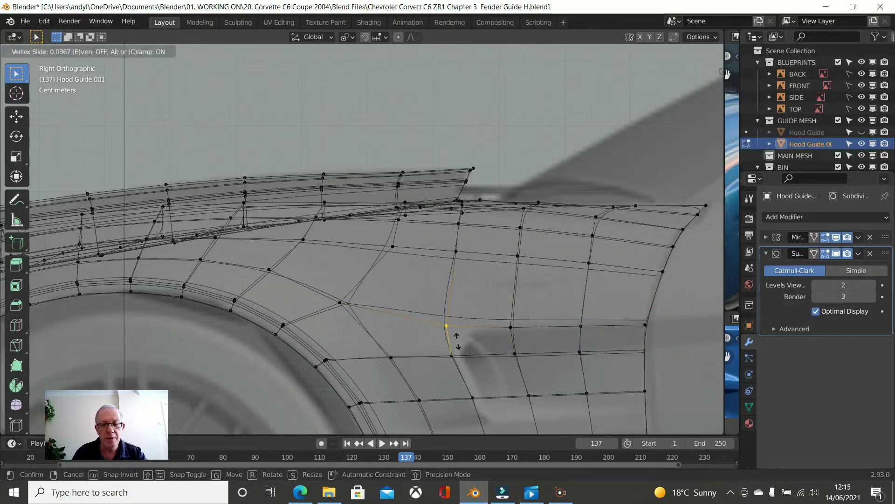
click(458, 341)
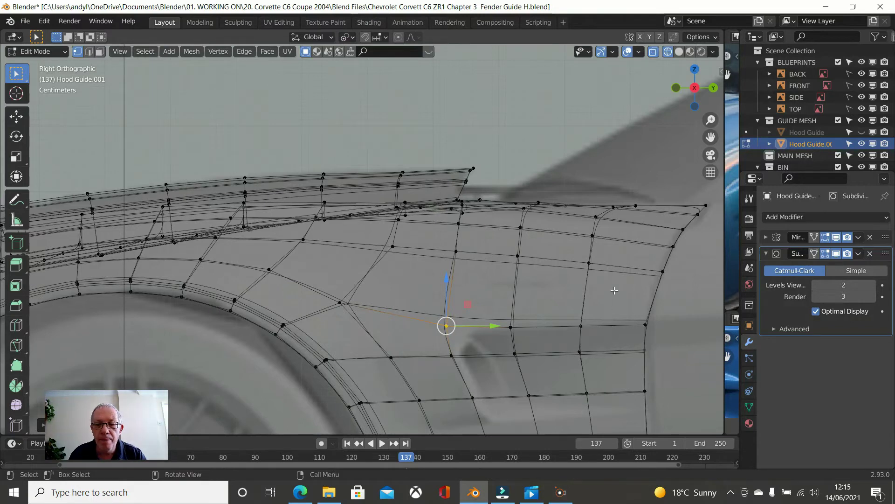
click(640, 321)
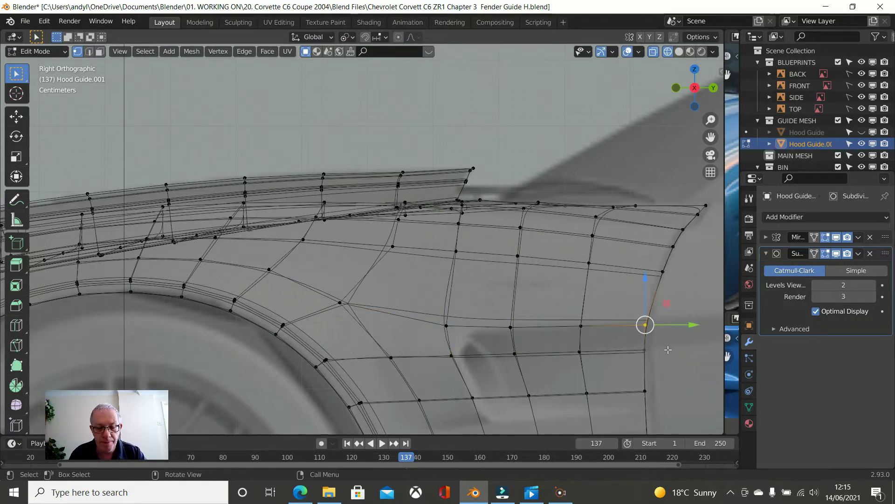
key(g)
key(g)
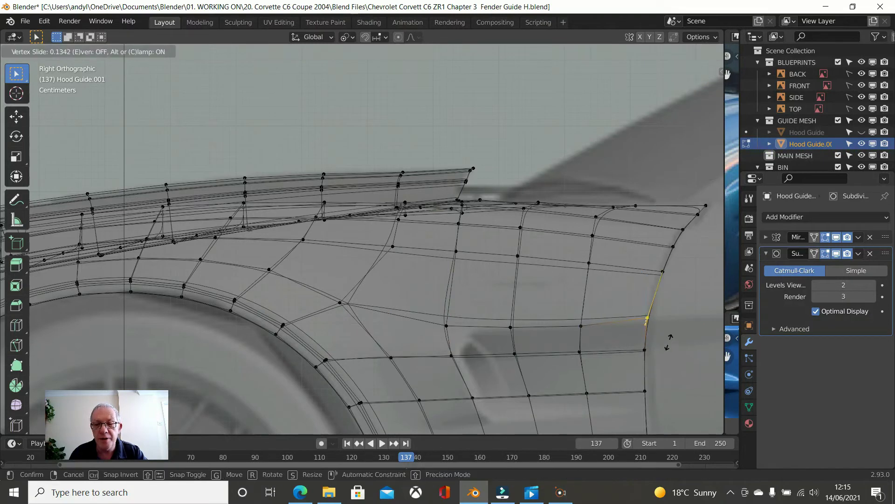
click(668, 342)
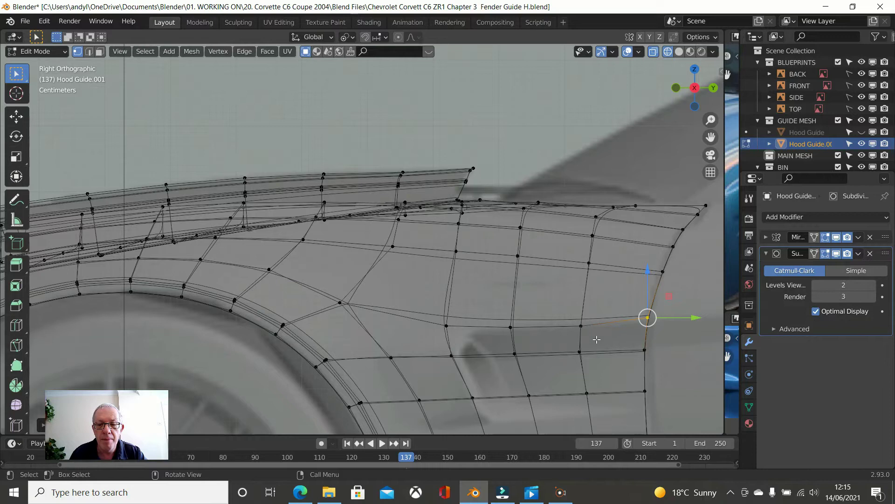
Slide the vertex next to the trailing edge, then nudge the trailing-edge vertex slightly again.
click(584, 328)
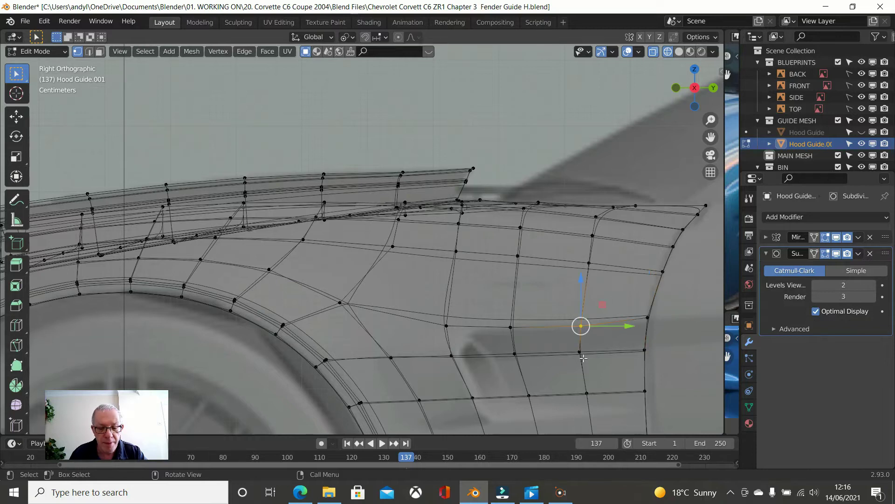
key(g)
key(g)
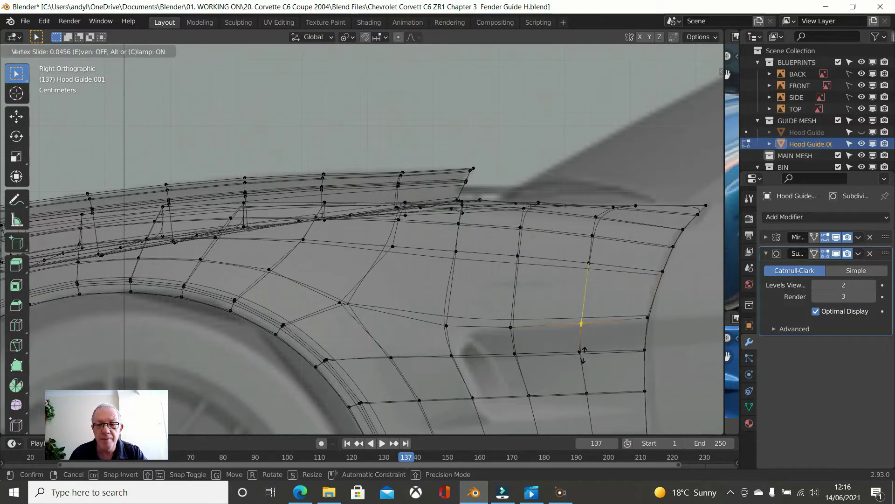
click(583, 355)
click(643, 318)
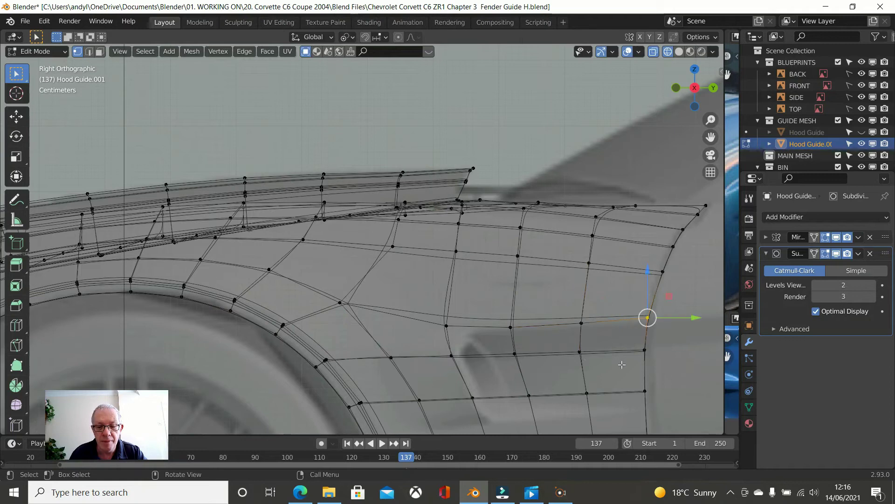
key(g)
key(g)
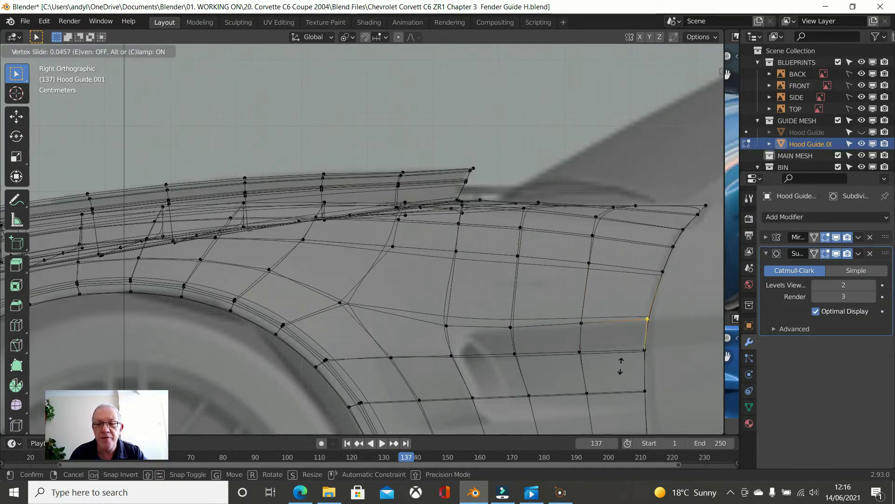
click(620, 366)
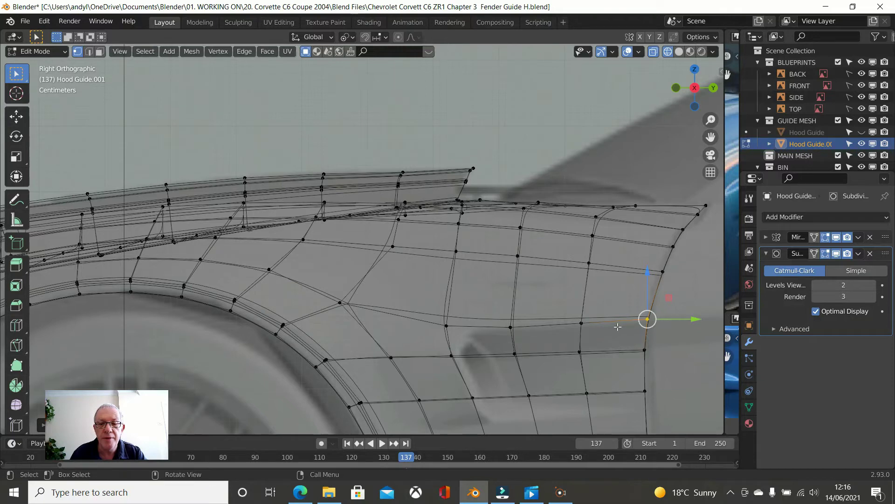
scroll(516, 332, down, 1)
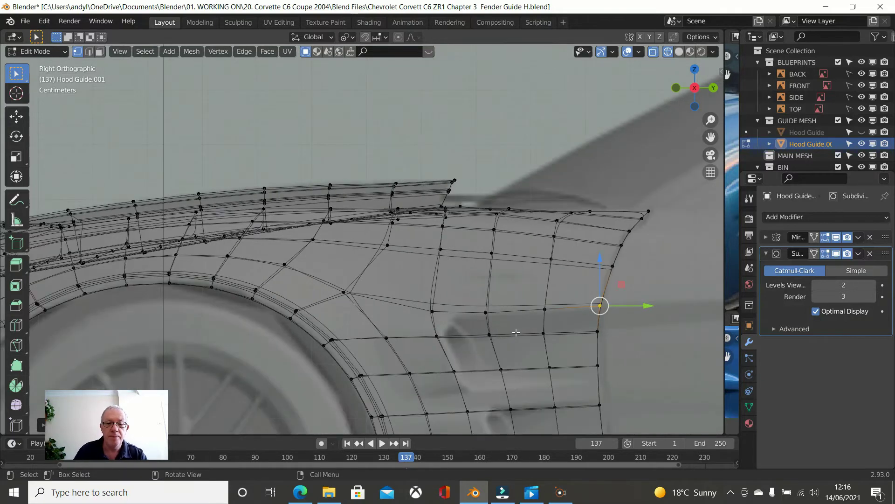
click(485, 312)
scroll(561, 311, down, 1)
Switch to solid shading and view the fender guide in perspective.
key(z)
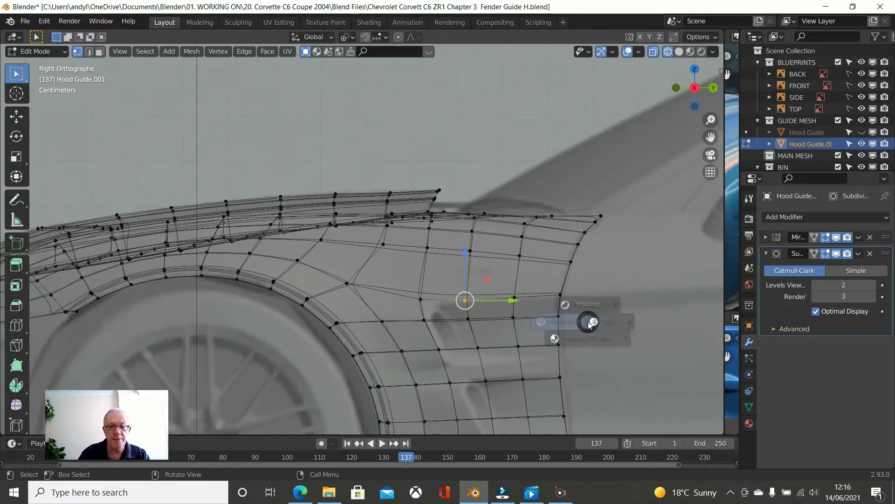
click(665, 322)
mouse_move(621, 334)
middle_down()
mouse_move(521, 344)
mouse_move(573, 335)
mouse_move(616, 371)
mouse_move(521, 380)
mouse_move(589, 340)
middle_up()
scroll(589, 340, down, 4)
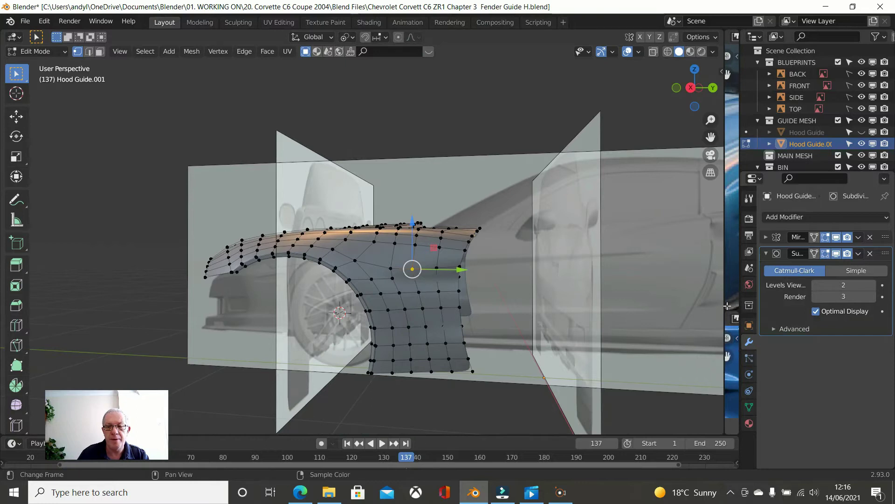
Compare the mesh in right side view against the car reference photos, then restore the full viewport.
drag(723, 305, 269, 305)
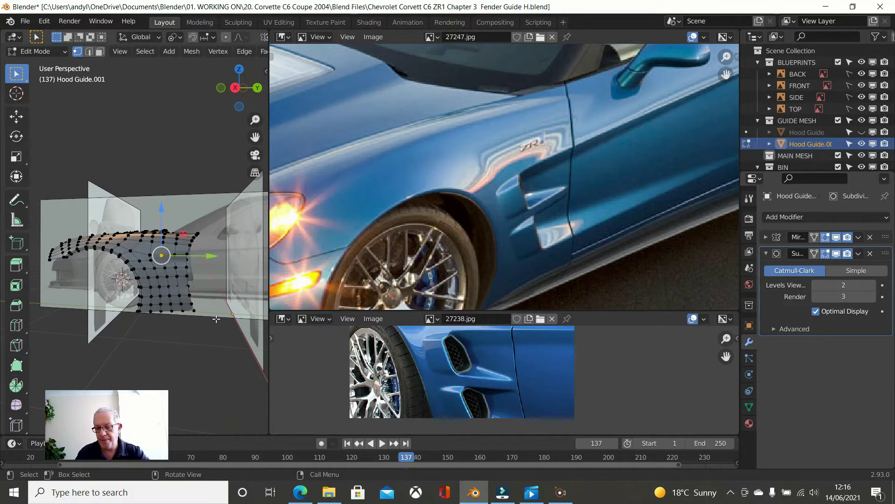
key(KP_3)
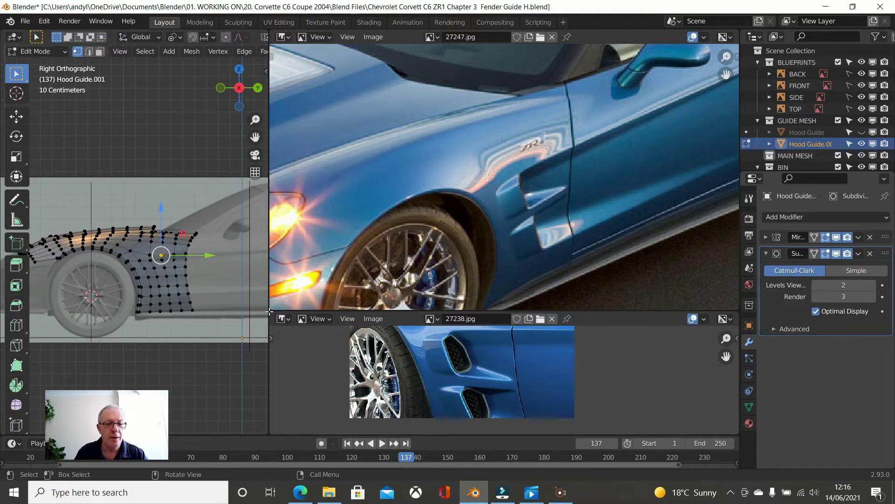
drag(267, 311, 725, 281)
Switch the viewport to wireframe shading and select the fender vertex just below.
scroll(496, 302, up, 3)
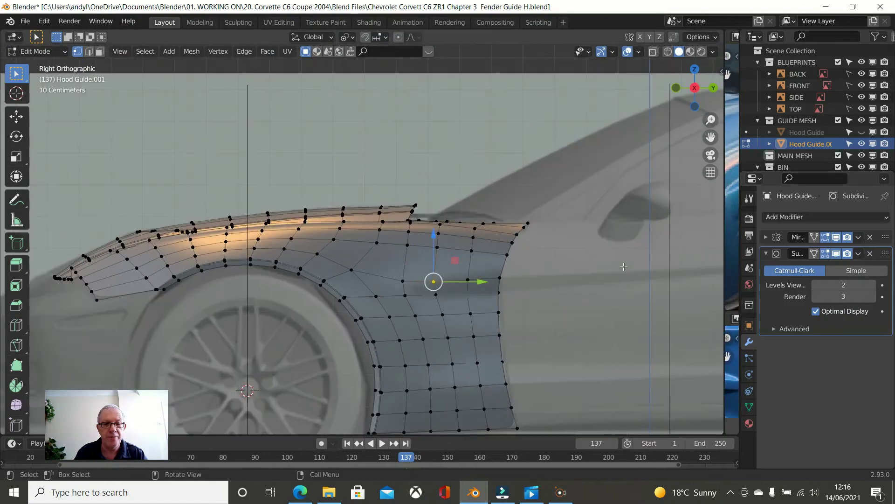
scroll(495, 302, down, 2)
scroll(495, 302, up, 1)
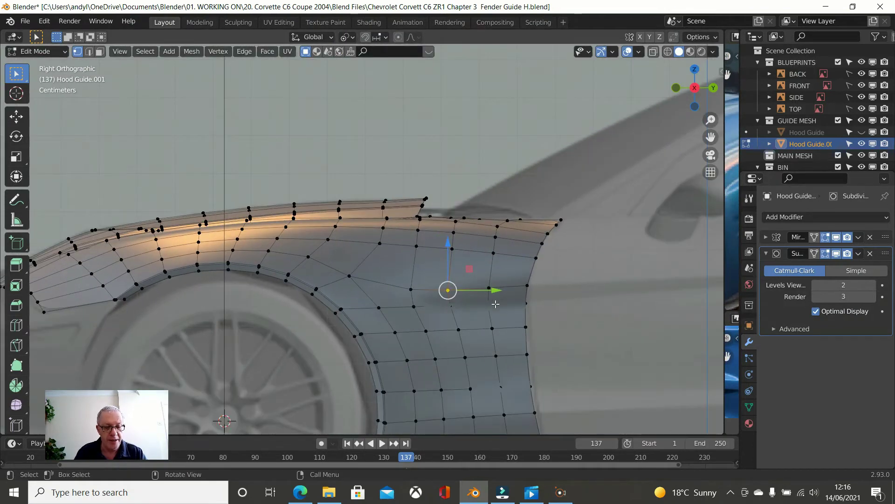
key(z)
click(397, 304)
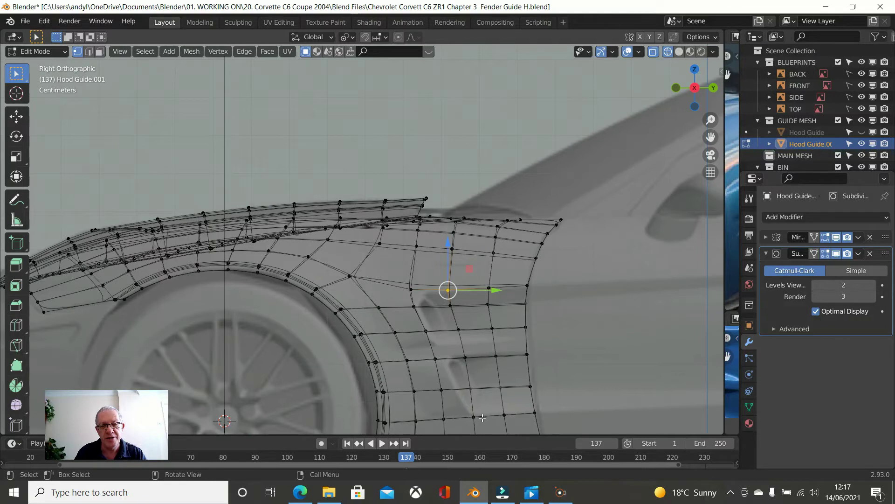
scroll(505, 334, up, 1)
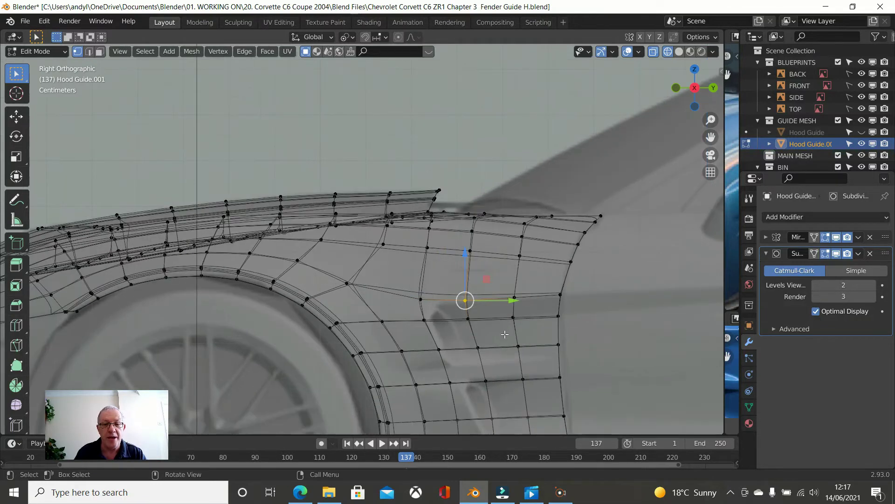
click(479, 318)
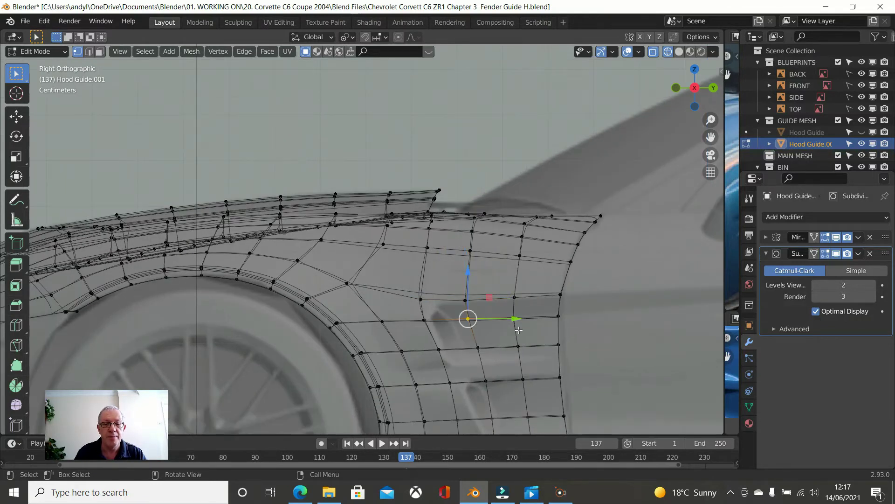
In solid Right Orthographic view, raise the selected fender vertices to median Z 0.69989 m.
scroll(519, 330, down, 1)
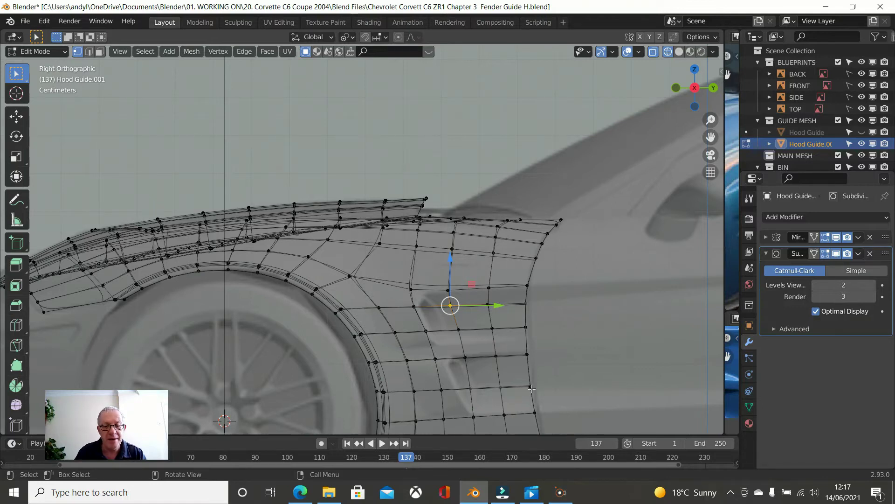
scroll(536, 341, down, 2)
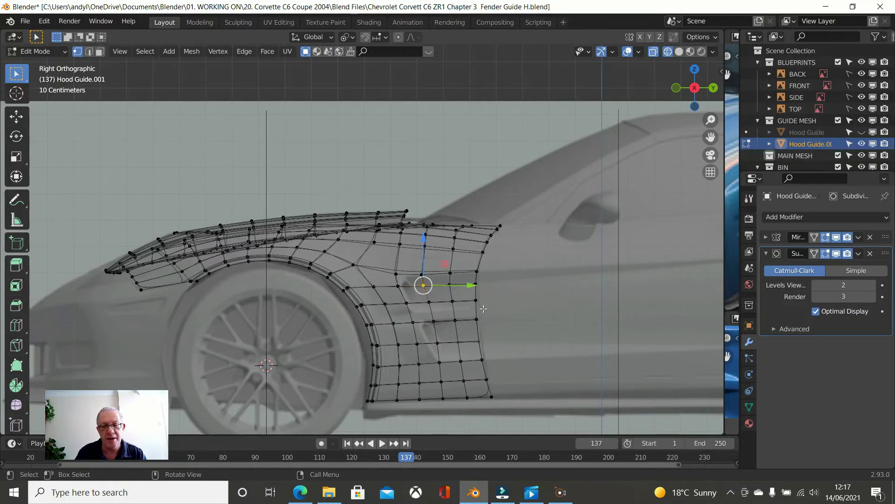
key(z)
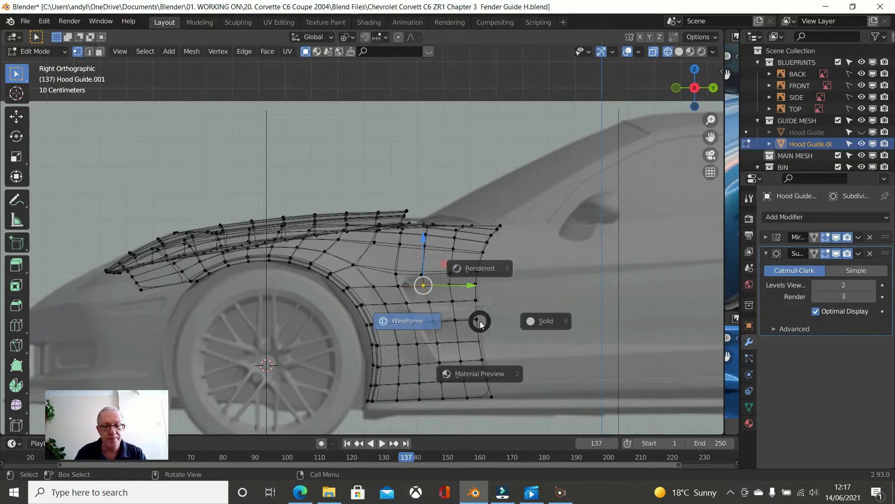
click(546, 319)
middle_drag(477, 312, 468, 316)
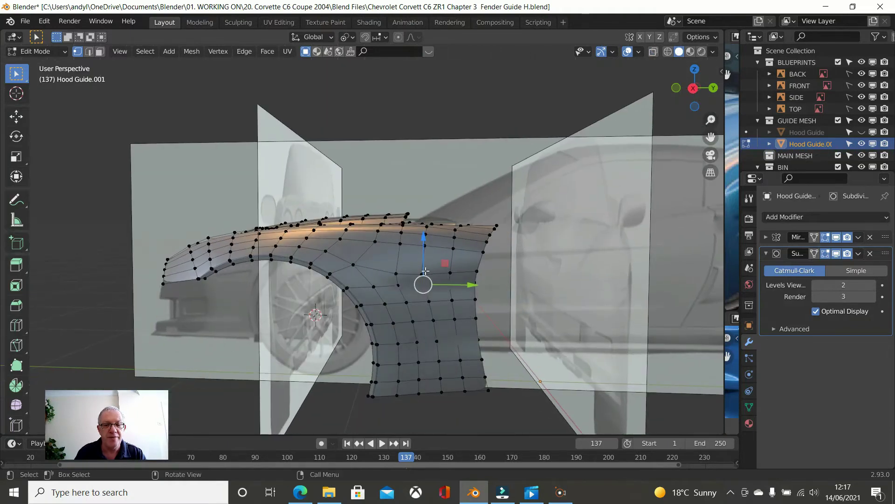
key(KP_3)
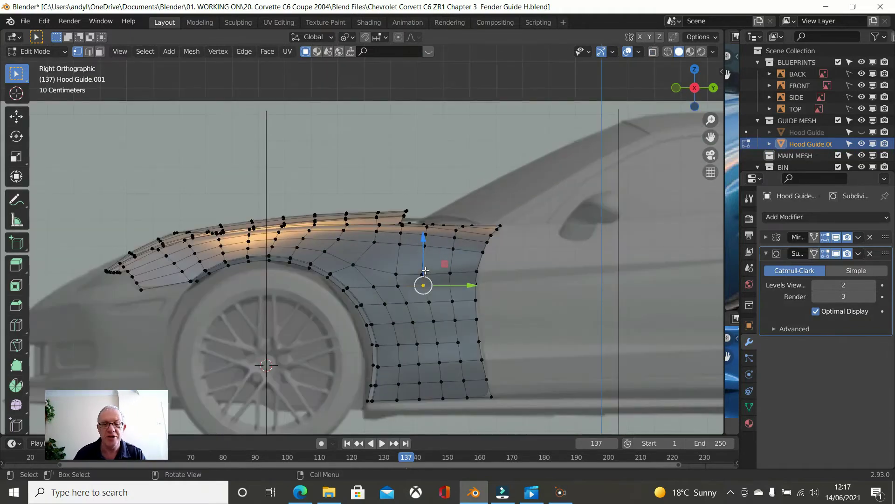
drag(425, 270, 526, 269)
Set Mean Crease 1 on the selected fender edge in the N sidebar.
key(n)
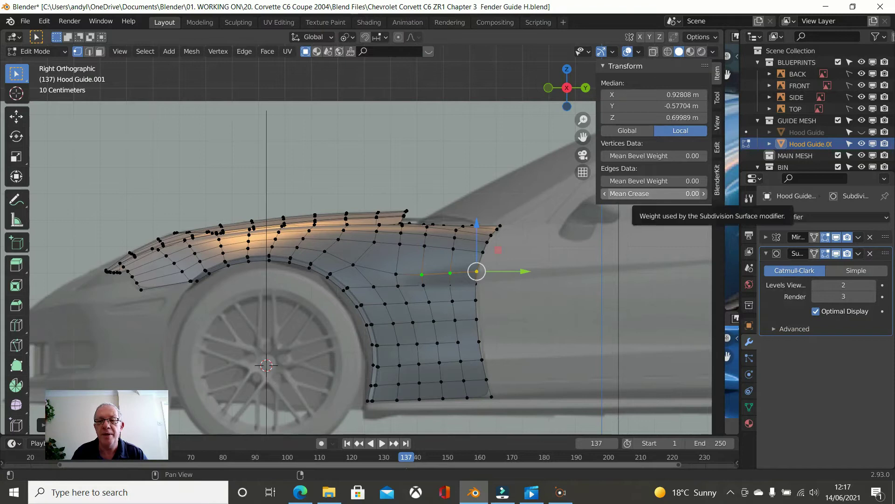
click(648, 193)
text(1)
key(Return)
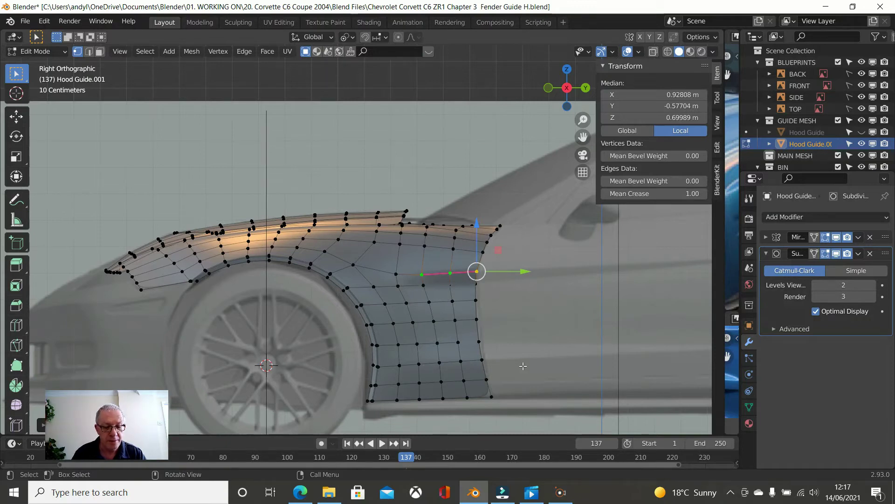
In wireframe, select three lower fender vertices and crease their two edges to 1.
key(z)
click(419, 368)
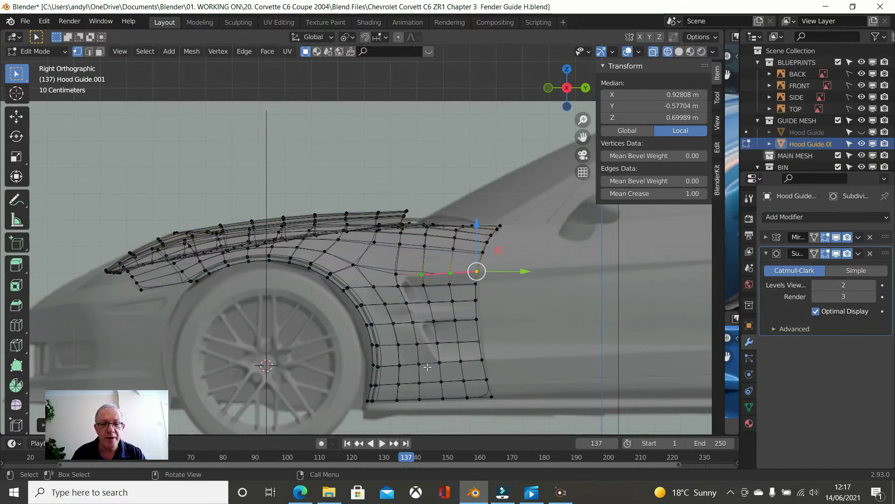
click(439, 362)
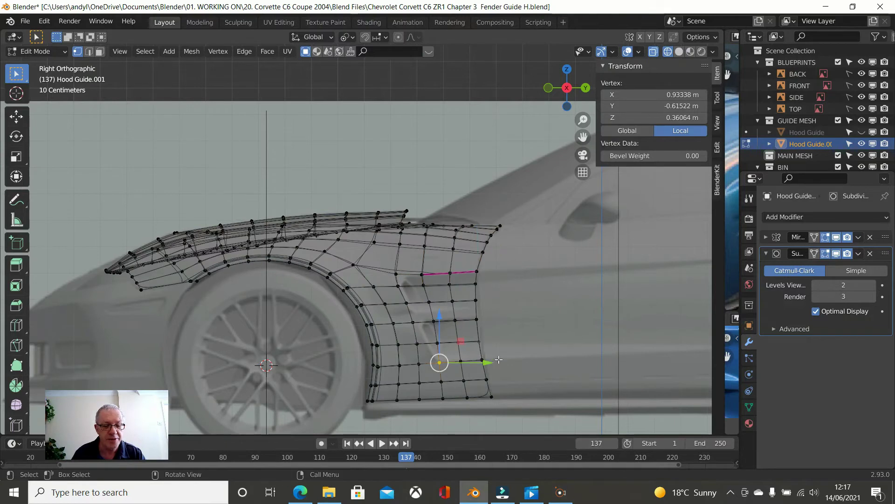
shift+click(498, 359)
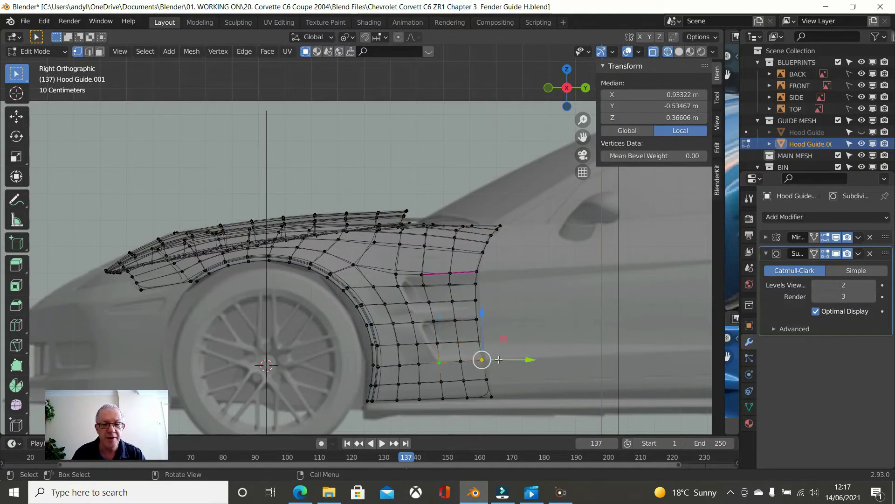
shift+click(456, 362)
click(668, 197)
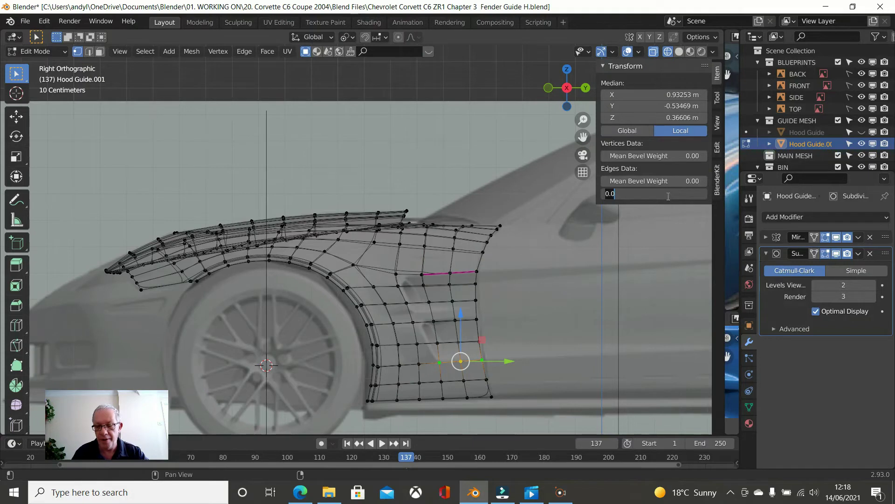
text(1)
key(Return)
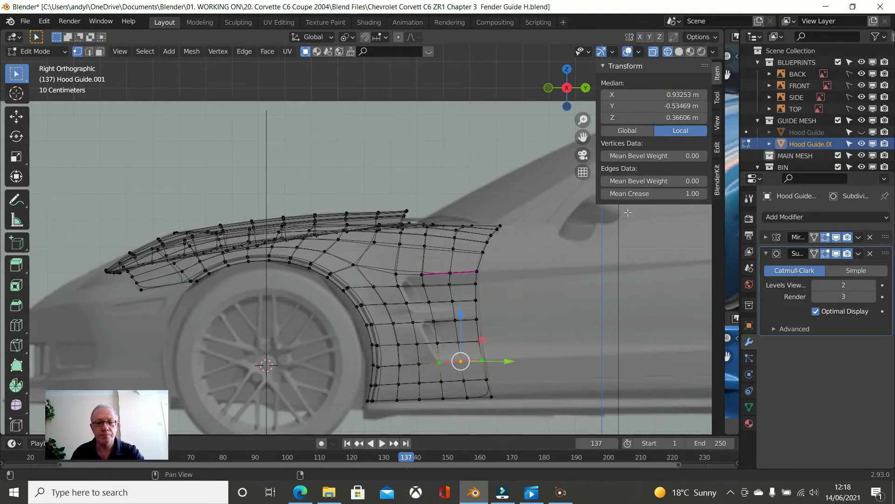
Select the wheel-arch edge loop and give it Mean Crease 1.
scroll(508, 292, up, 2)
scroll(508, 292, down, 1)
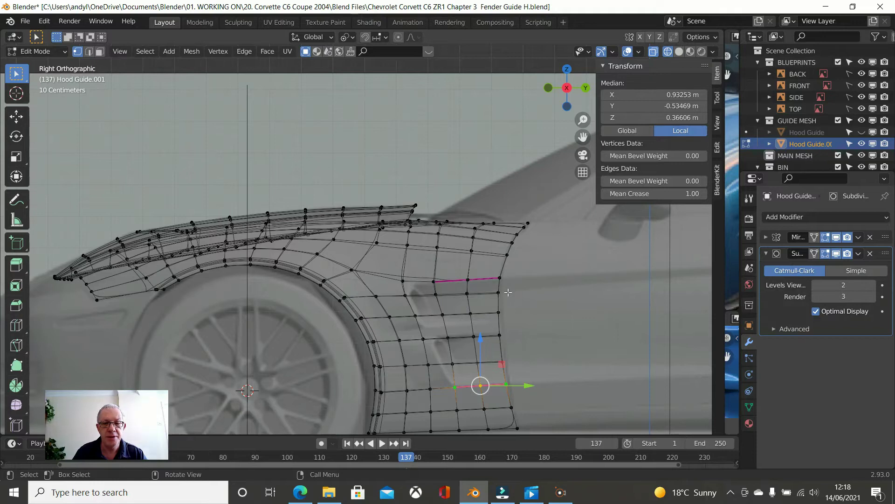
scroll(508, 292, down, 1)
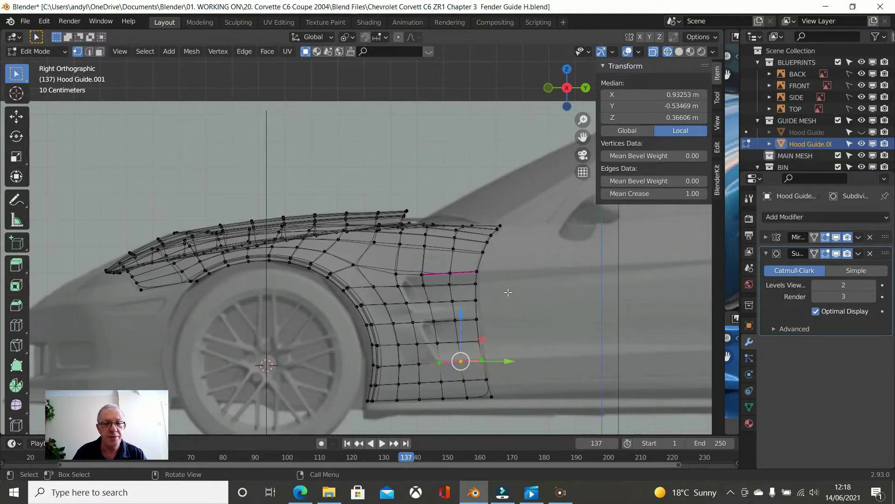
alt+click(318, 274)
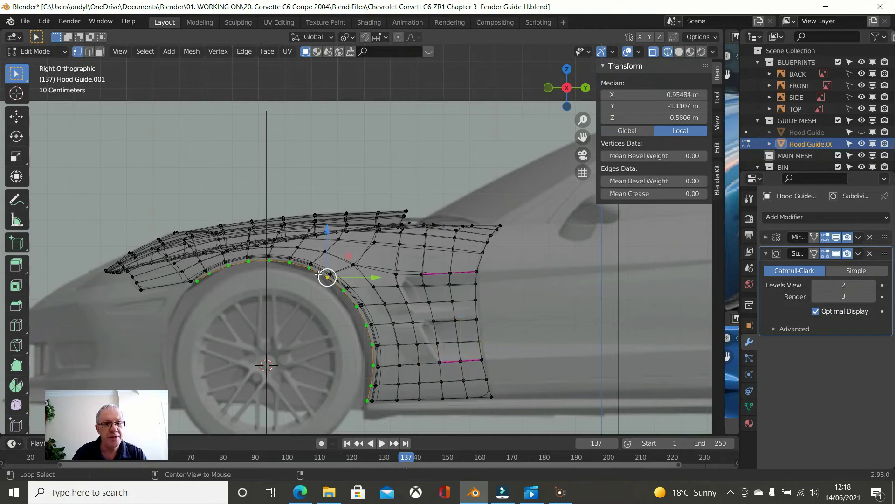
click(670, 197)
text(1)
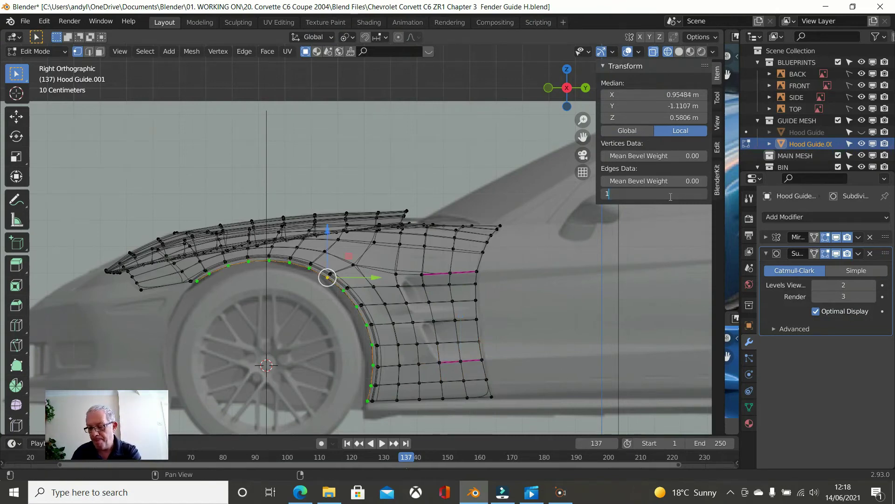
key(Return)
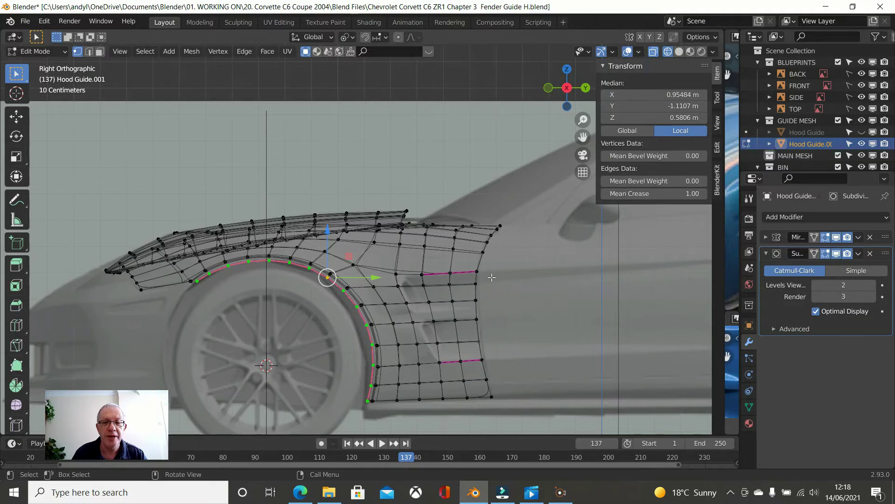
Zoom and pan in on the fender's rear edge, then clear the vertex selection.
scroll(492, 277, up, 2)
click(529, 285)
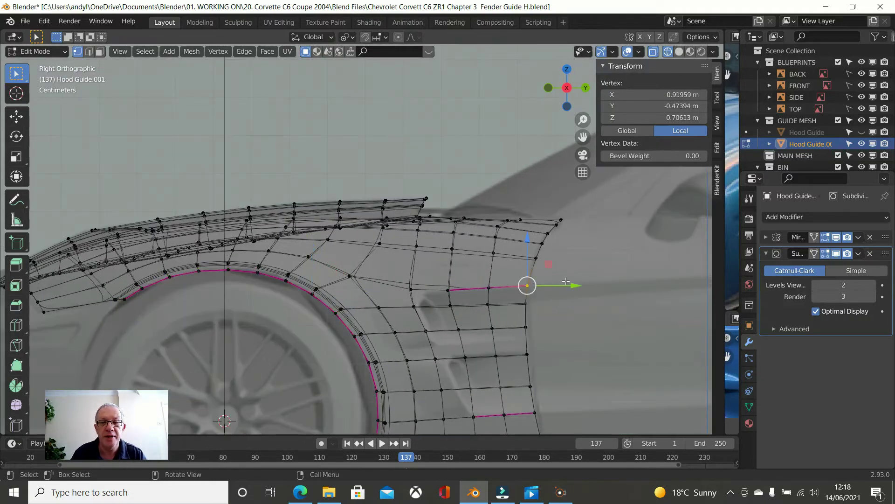
scroll(578, 308, up, 1)
scroll(589, 319, up, 1)
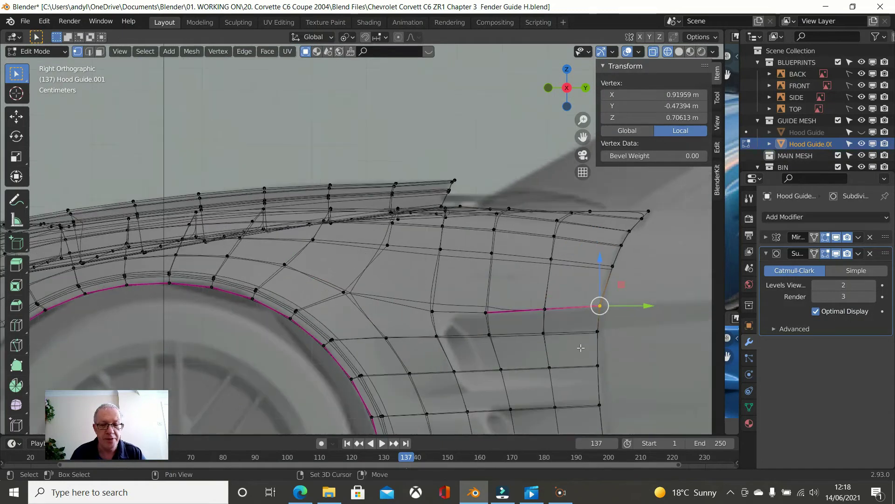
shift+middle_drag(589, 318, 354, 259)
scroll(476, 247, up, 1)
scroll(476, 246, up, 3)
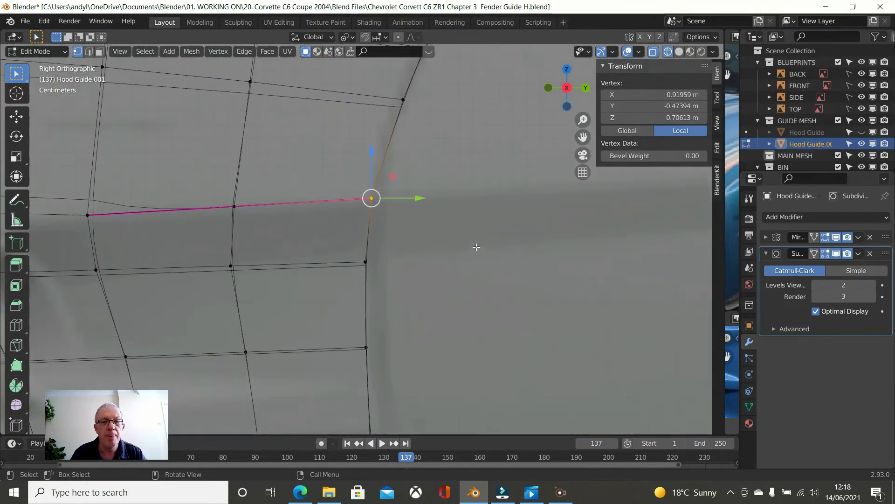
click(476, 247)
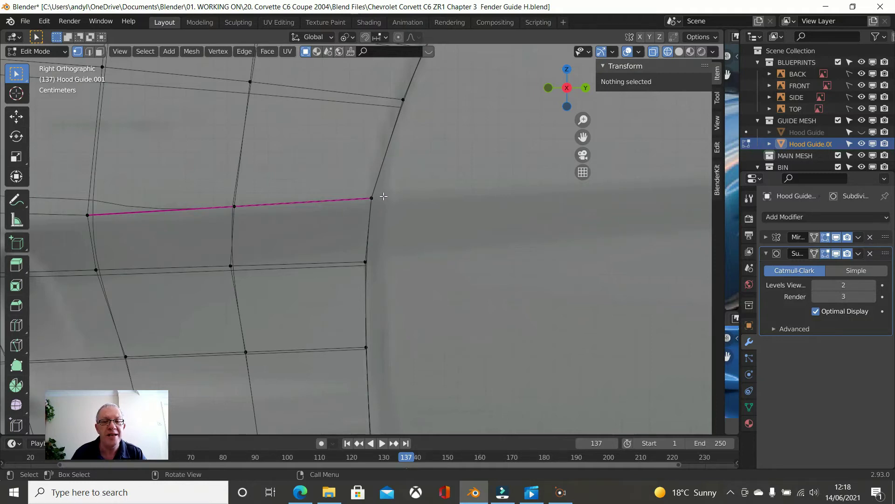
Vertex-slide, unclamped, the creased edge's end vertex and the next one down the rear edge.
click(372, 199)
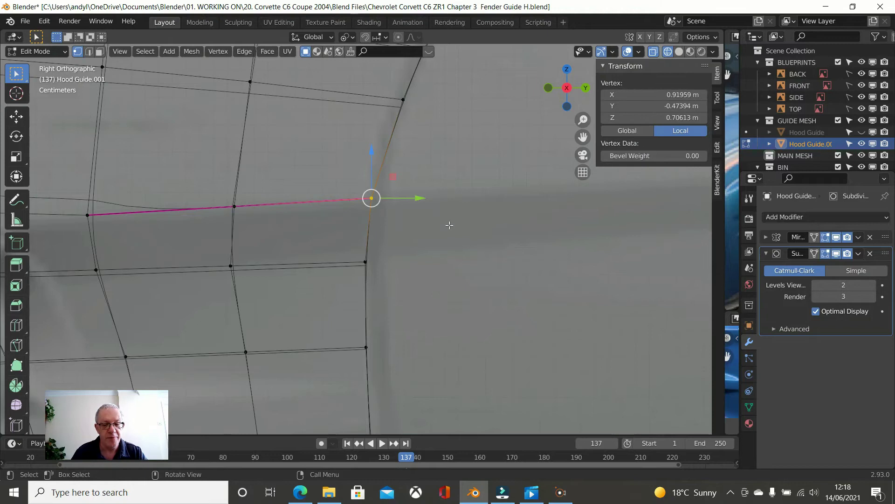
key(shift+v)
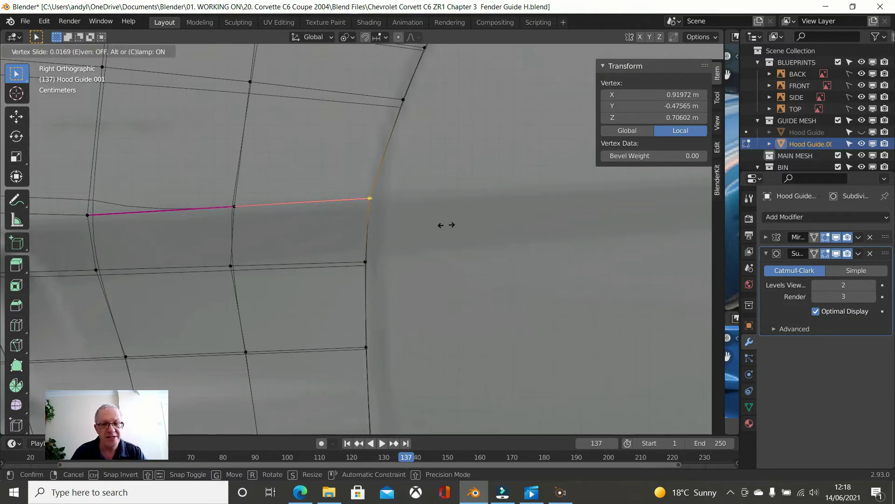
key(c)
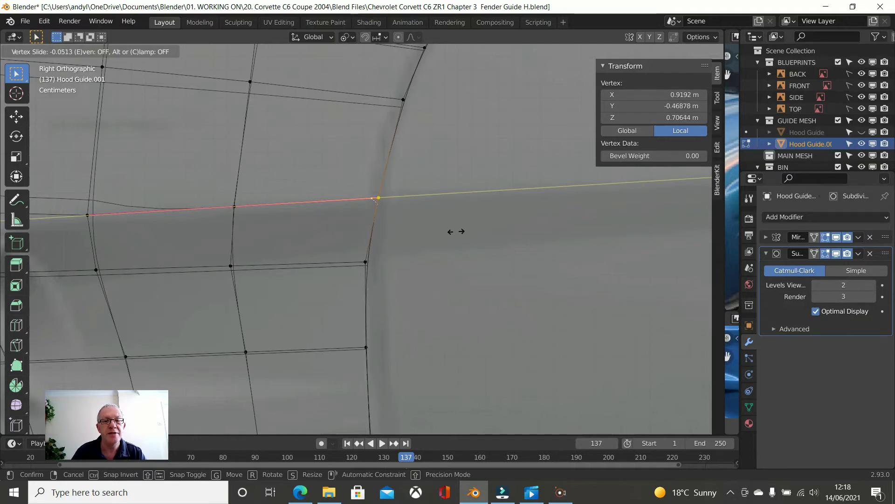
click(455, 233)
click(366, 263)
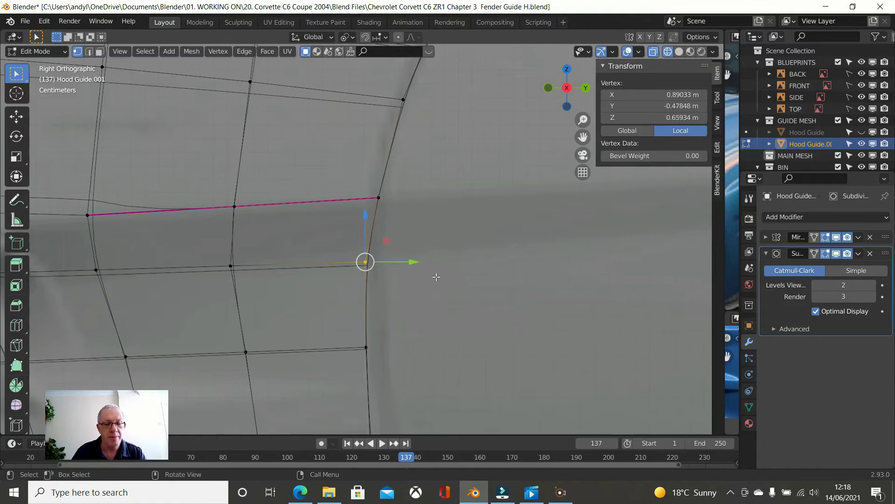
key(shift+v)
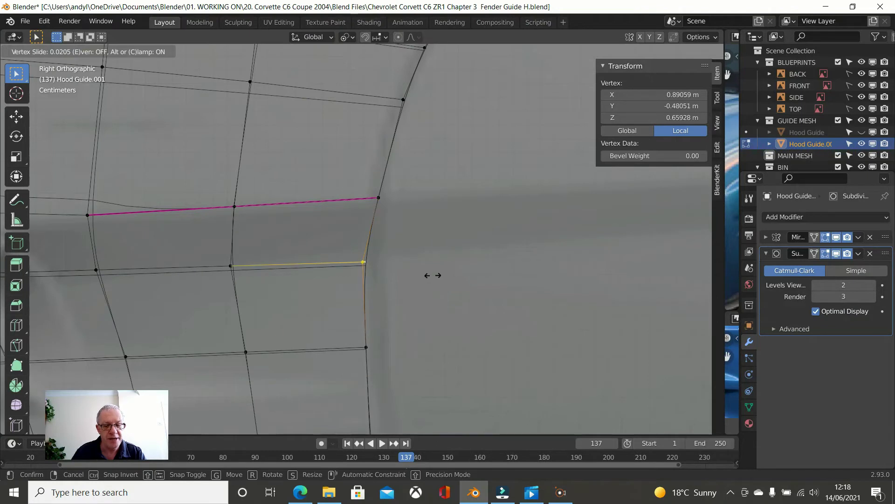
key(c)
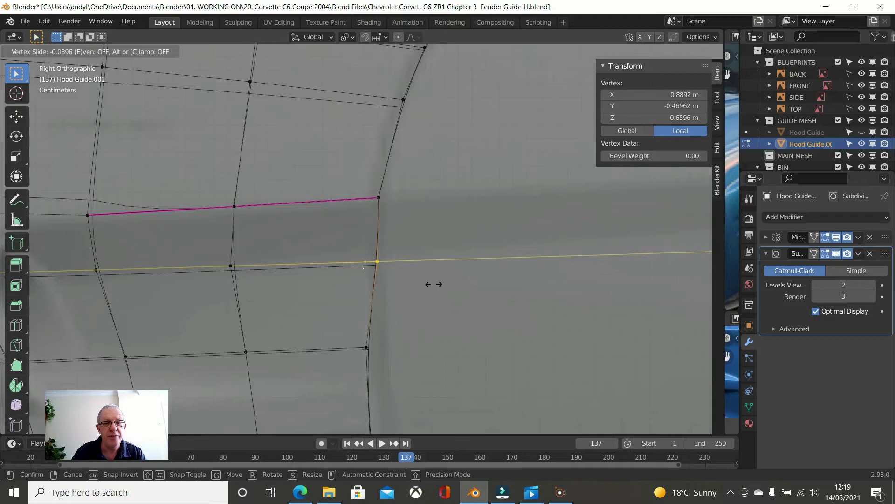
click(433, 284)
Slide the lower rear-edge vertex along its edge twice, unclamped.
click(376, 343)
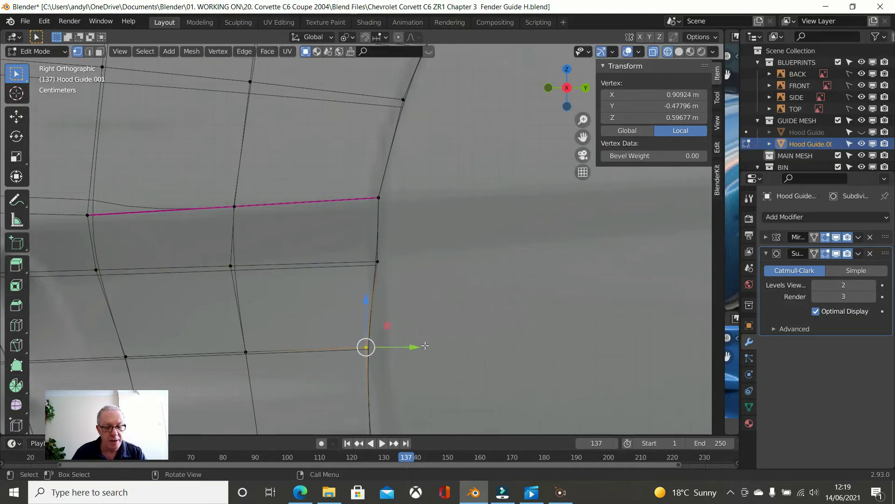
key(shift+v)
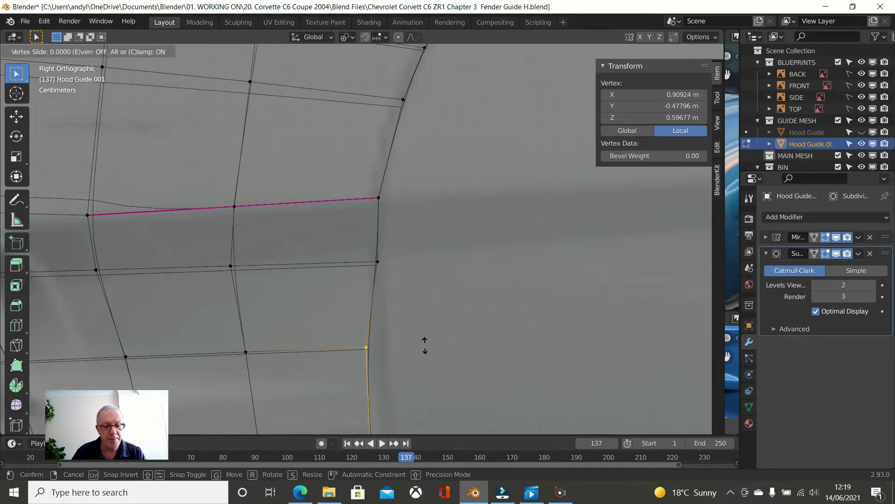
key(c)
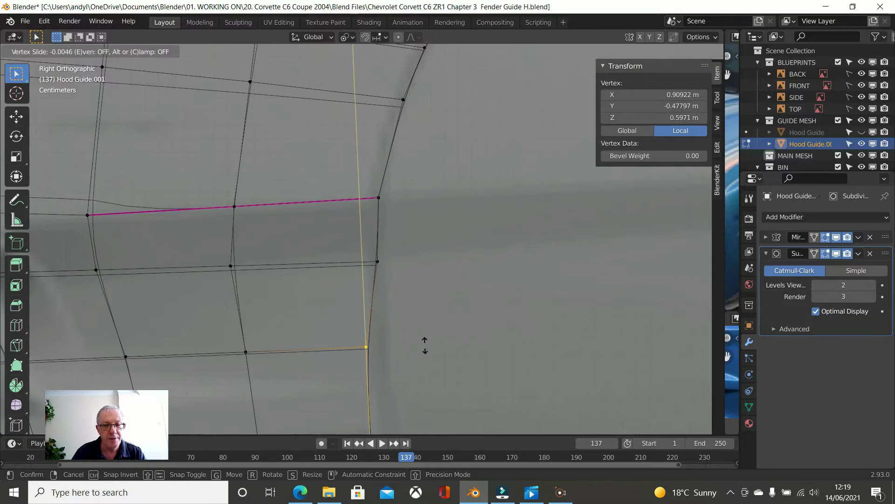
click(425, 345)
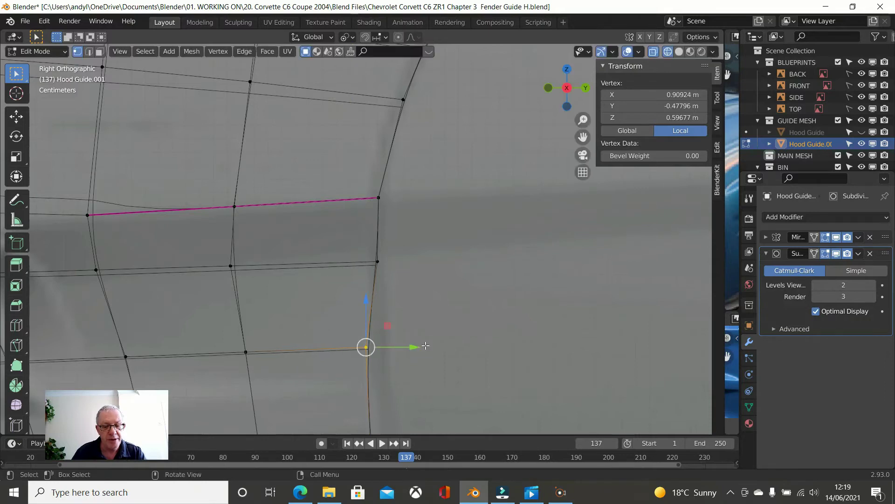
key(shift+v)
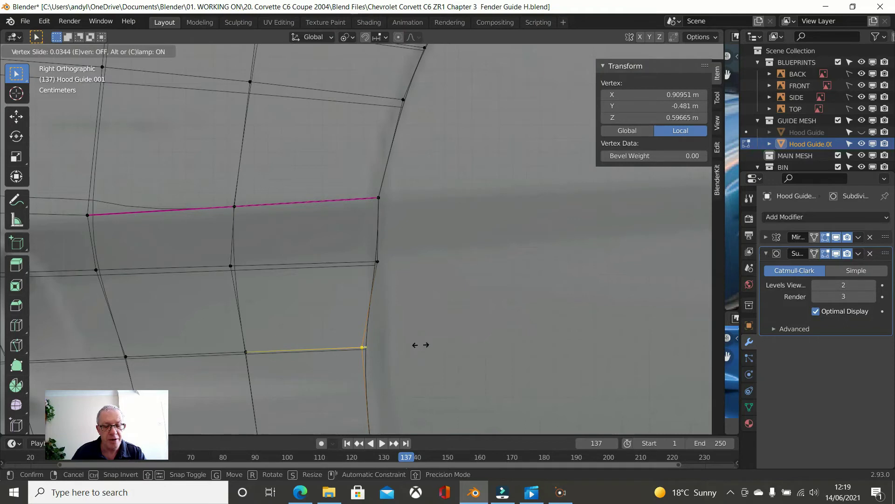
key(c)
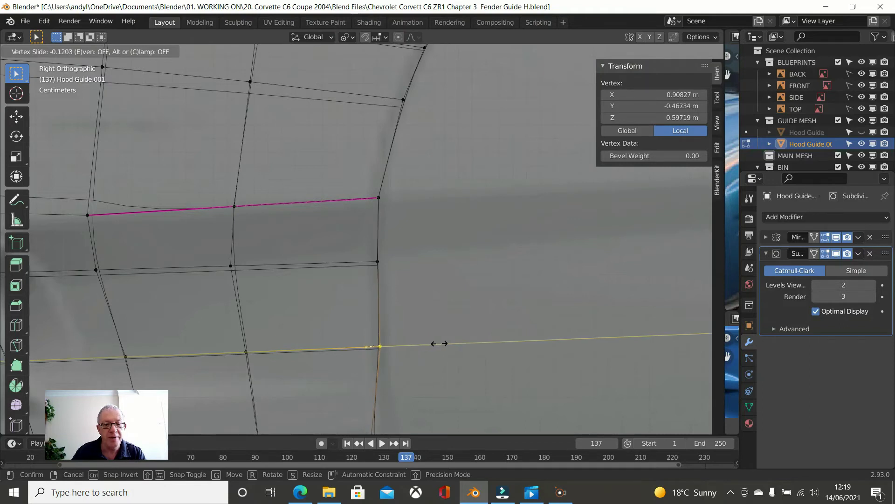
click(440, 344)
Slide the next two vertices further down the rear edge, unclamped.
scroll(439, 328, down, 1)
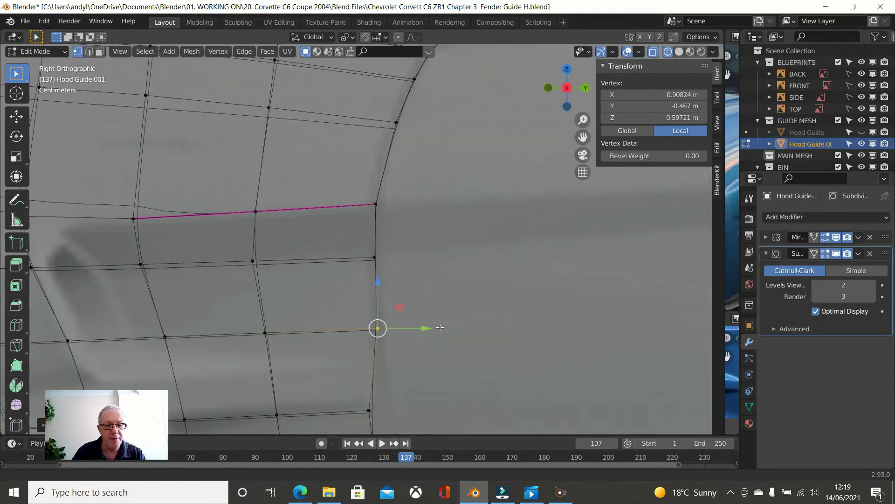
shift+scroll(440, 327, down, 3)
click(359, 298)
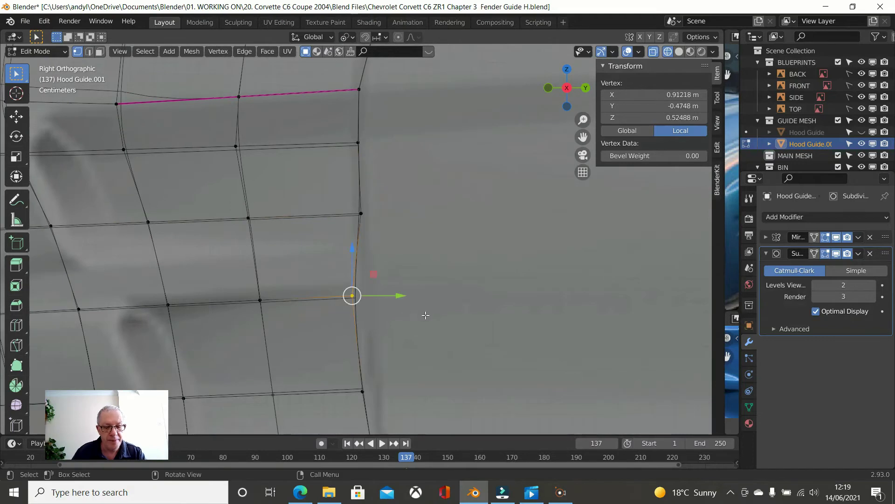
key(shift+v)
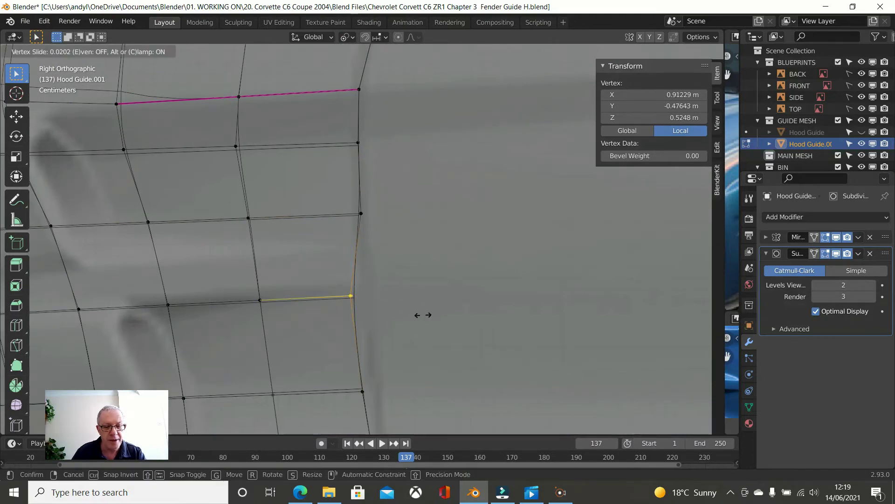
key(c)
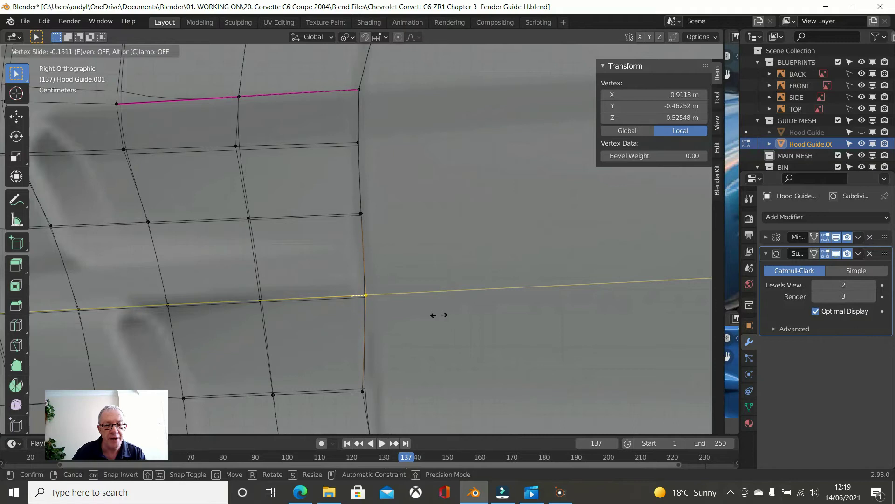
click(435, 315)
click(373, 383)
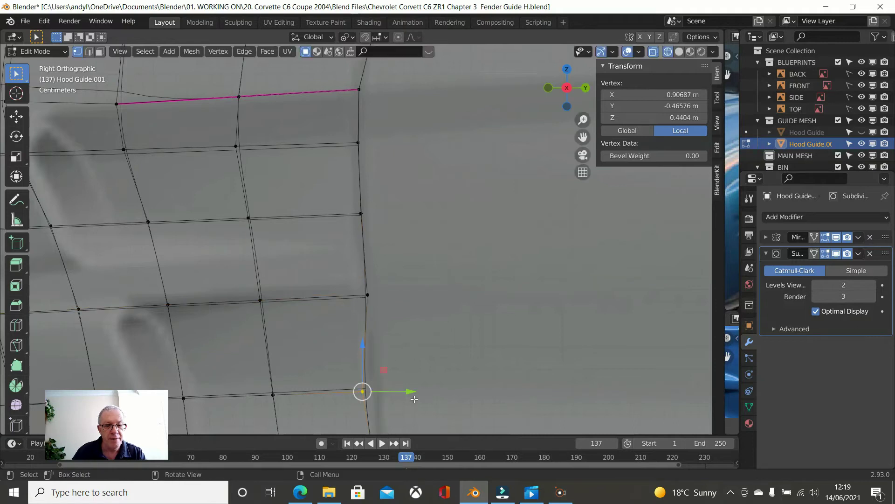
key(shift+v)
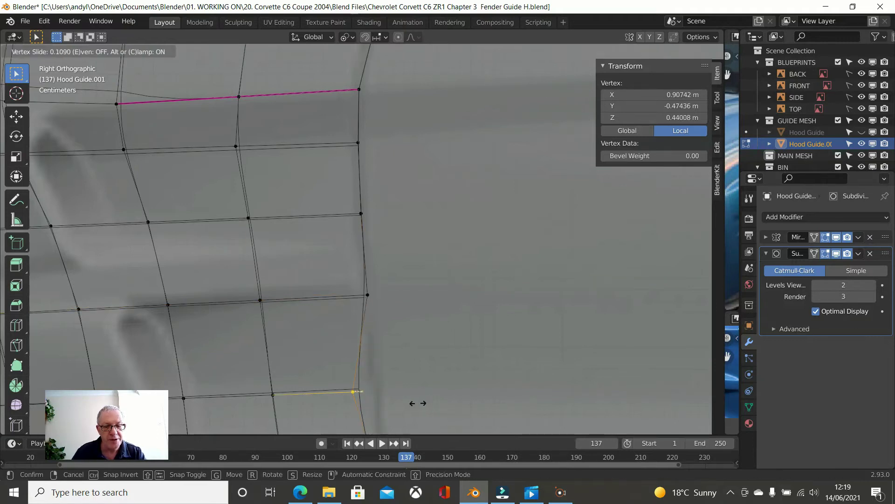
key(c)
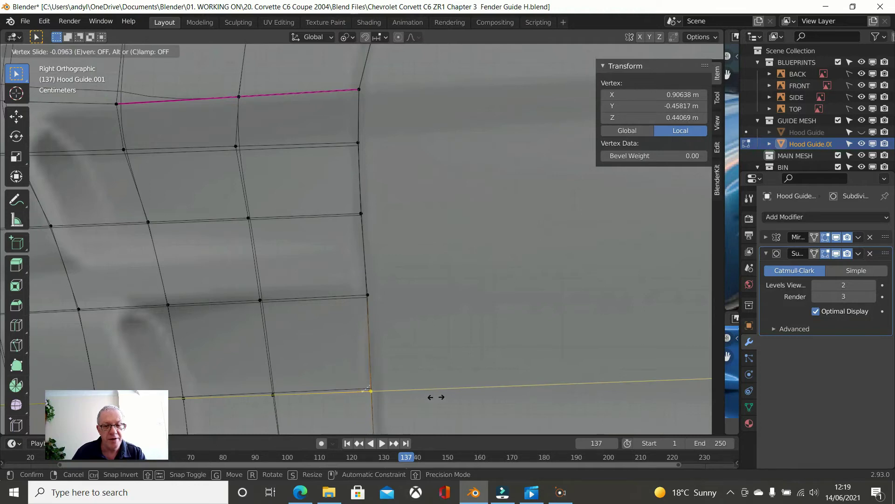
click(440, 394)
Slide the pink edge's end vertex and the one below, then select the bottom corner vertex.
shift+middle_drag(440, 395, 441, 244)
click(370, 309)
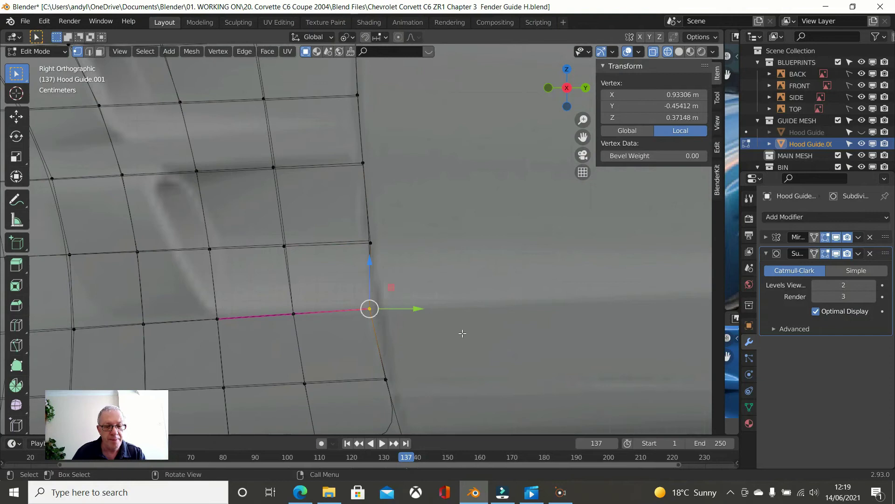
key(shift+v)
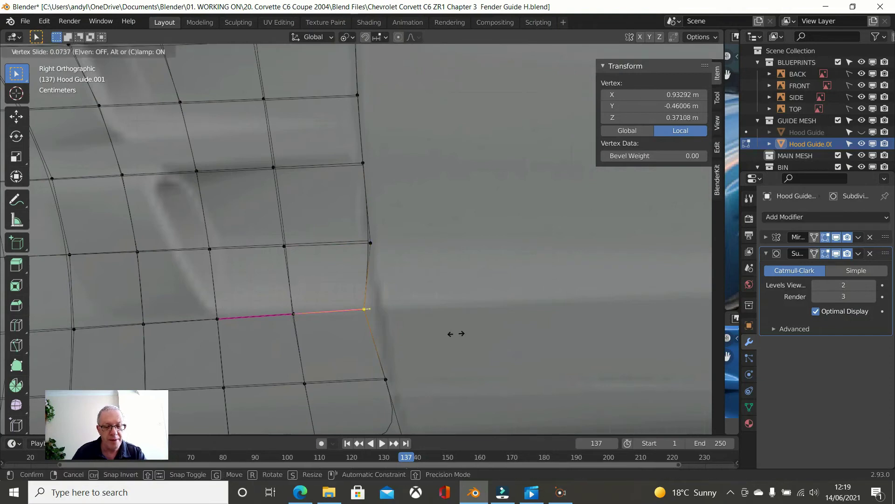
key(c)
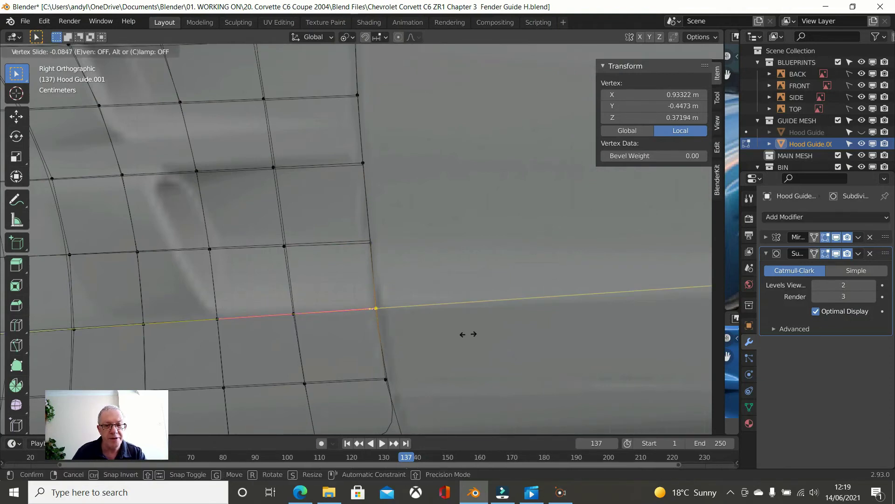
click(470, 333)
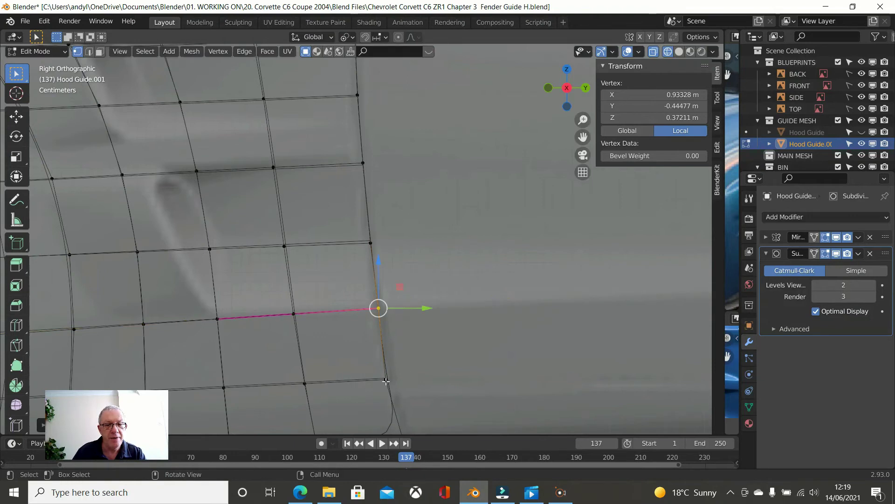
click(447, 359)
key(shift+v)
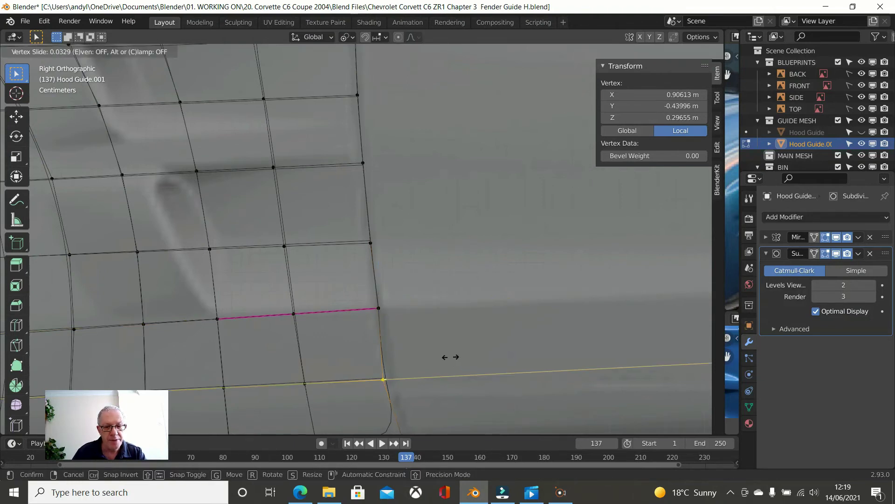
click(458, 359)
scroll(457, 367, down, 1)
scroll(458, 367, down, 1)
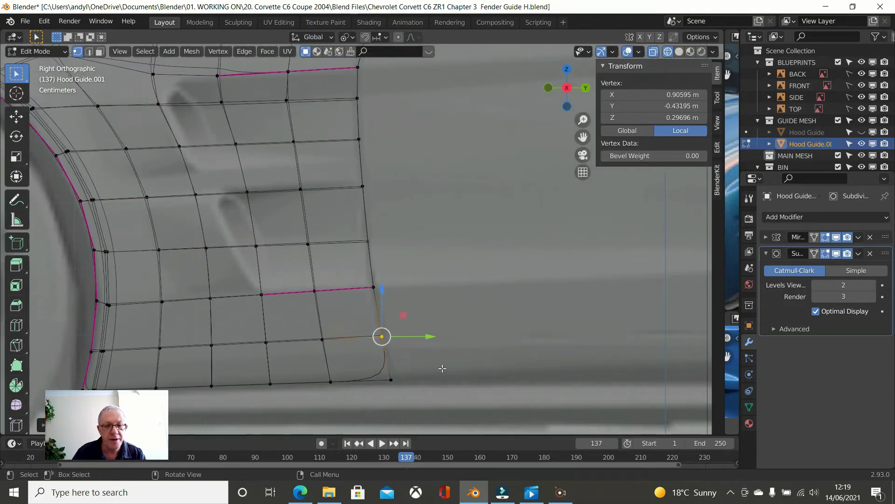
click(392, 378)
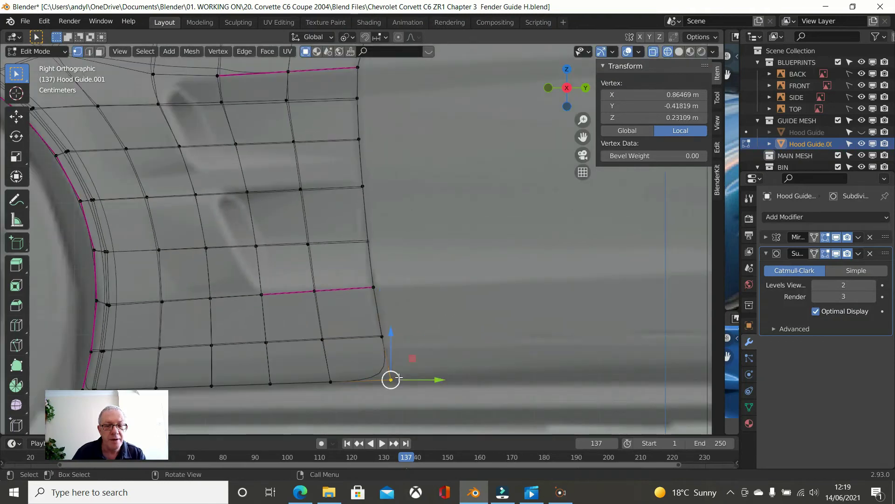
Slide the bottom corner vertex slightly along its edge.
key(shift+v)
click(434, 380)
scroll(429, 318, down, 1)
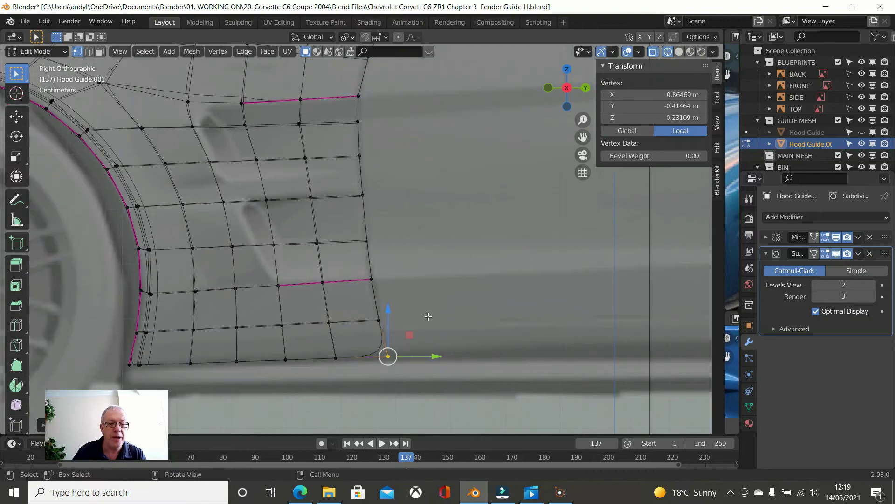
scroll(415, 280, up, 1)
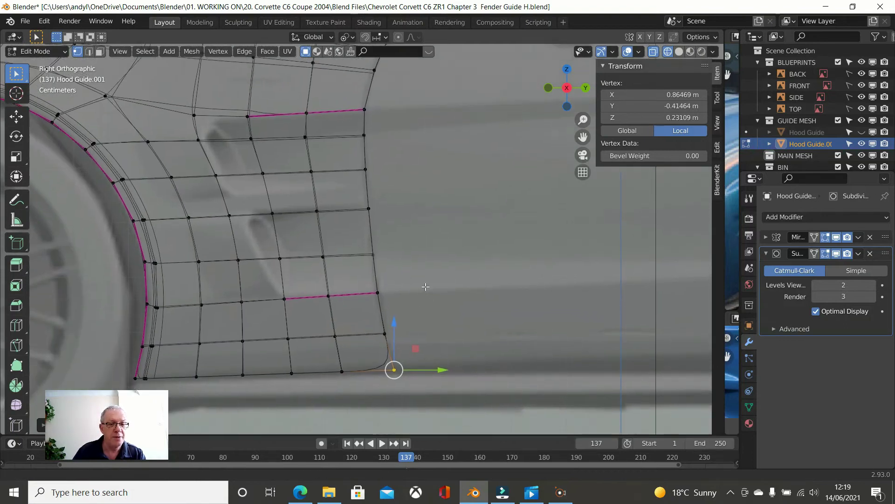
shift+middle_drag(354, 326, 387, 284)
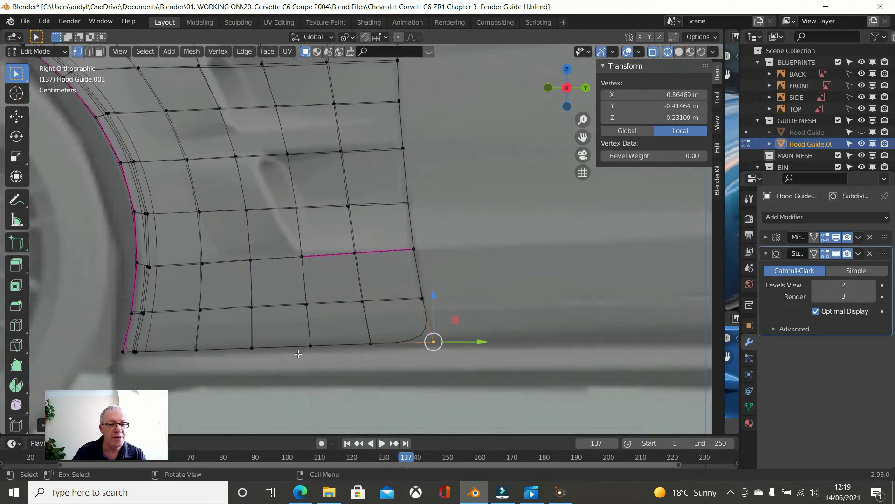
Give the fender's bottom edge loop Mean Crease 1 and hide the sidebar.
alt+click(298, 354)
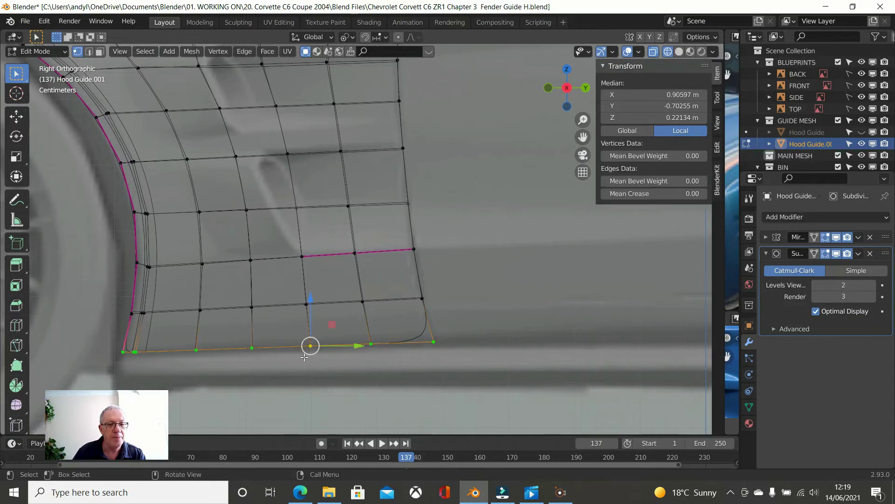
click(693, 194)
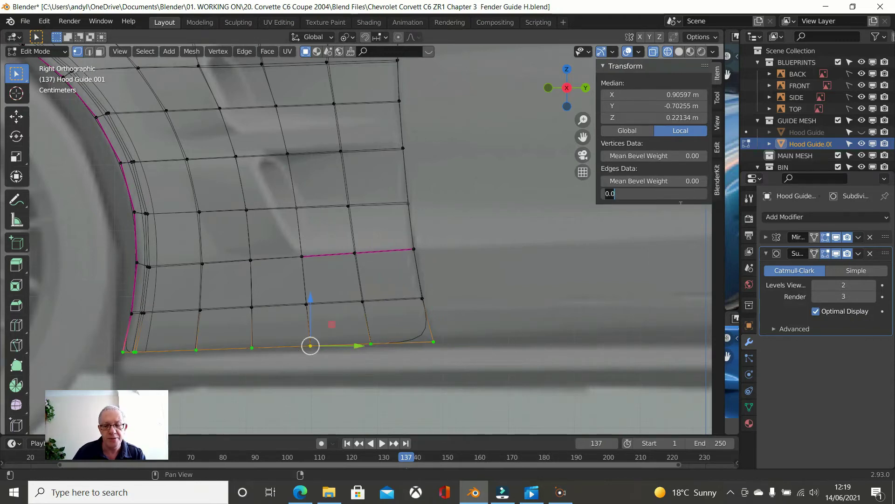
text(1)
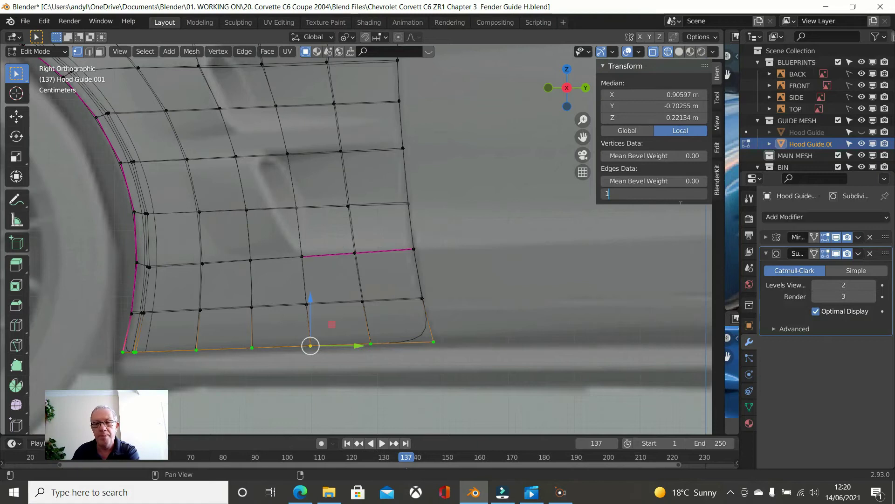
key(Return)
scroll(562, 223, down, 1)
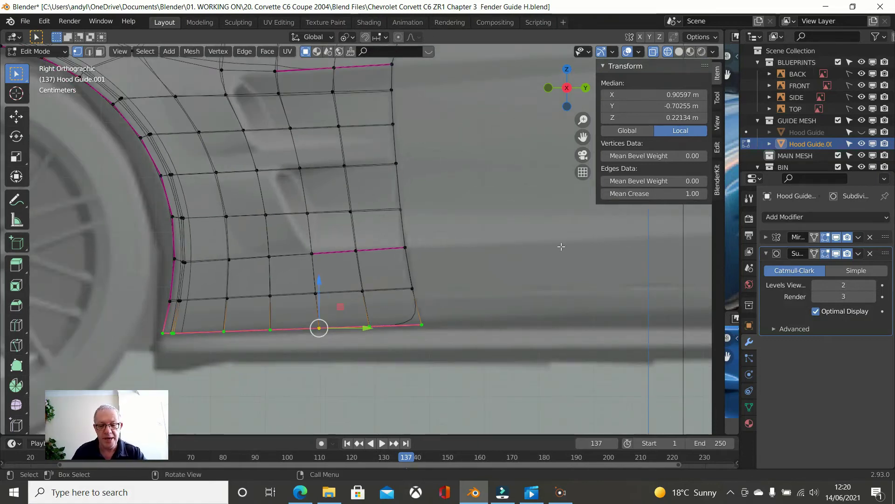
key(n)
scroll(561, 239, down, 4)
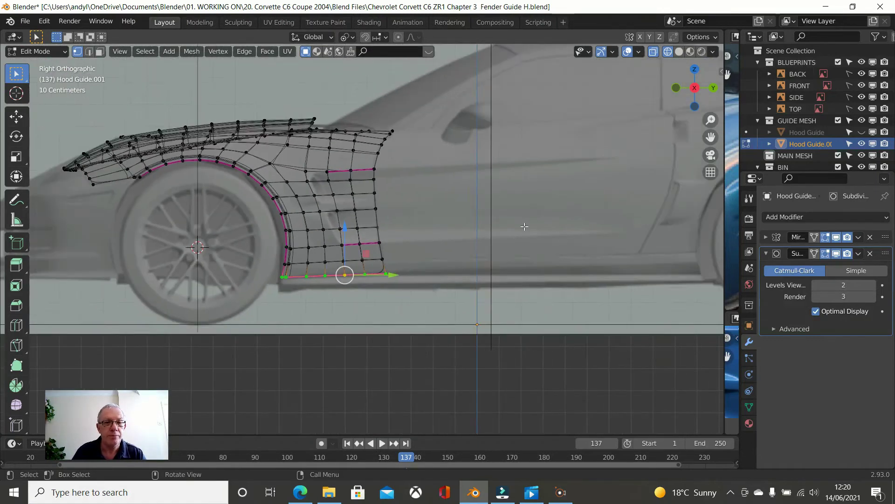
scroll(524, 226, up, 1)
In solid shading, give the upper fender edge loop Mean Crease 1.
key(z)
click(571, 220)
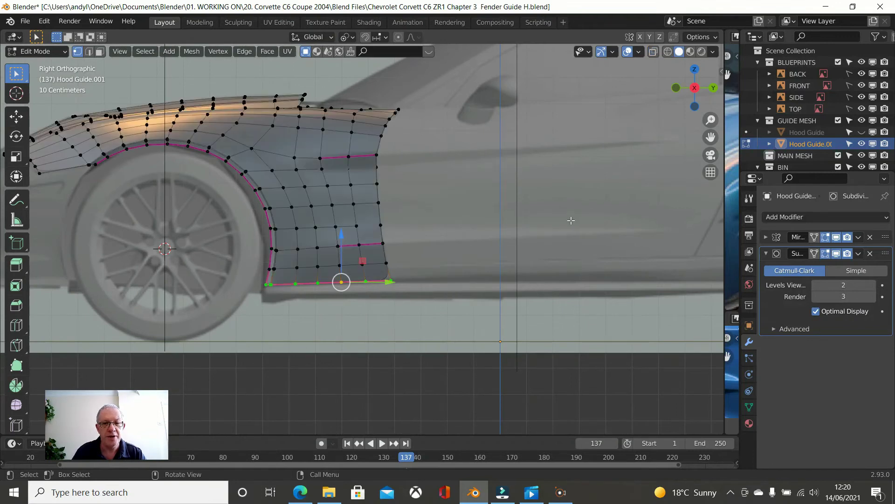
scroll(510, 211, down, 3)
middle_drag(429, 210, 390, 184)
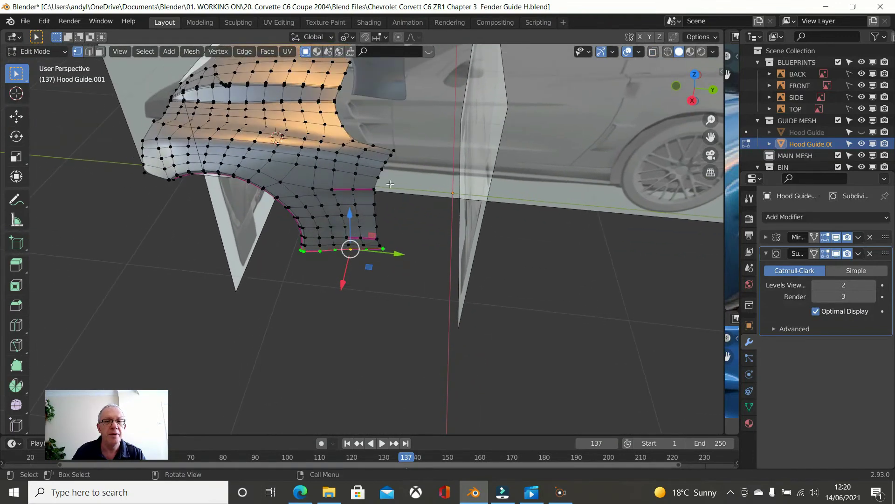
alt+click(343, 120)
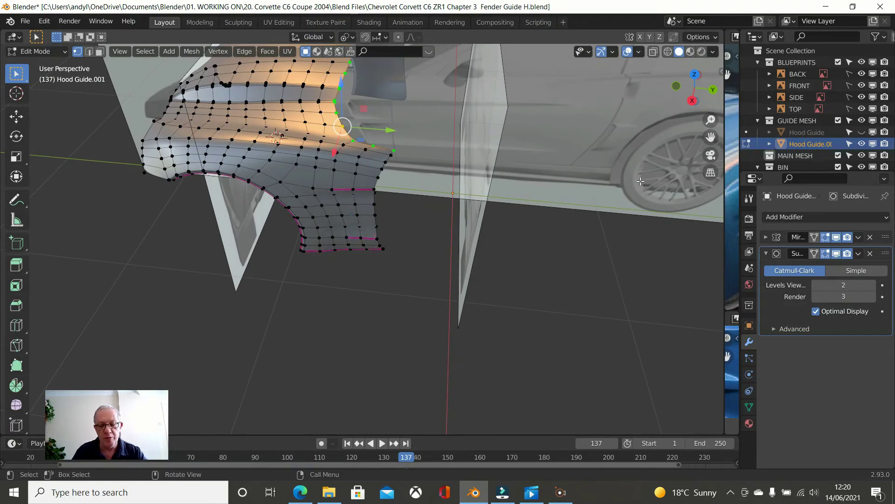
key(n)
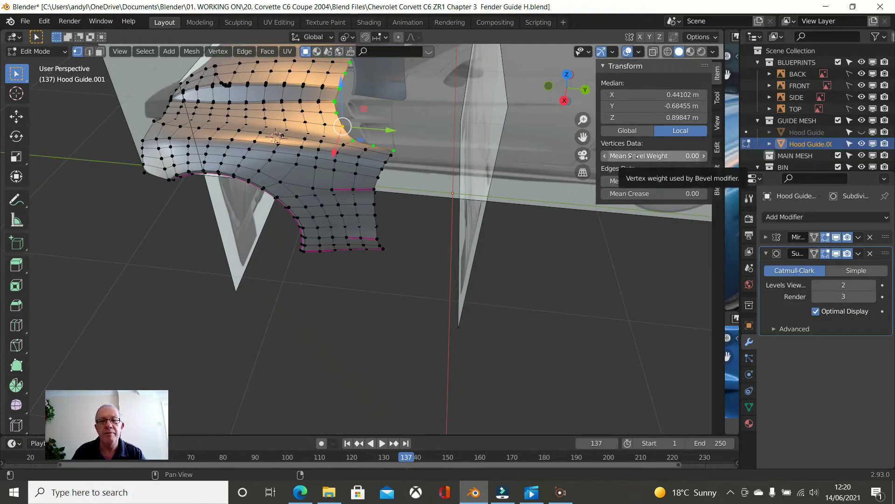
click(660, 194)
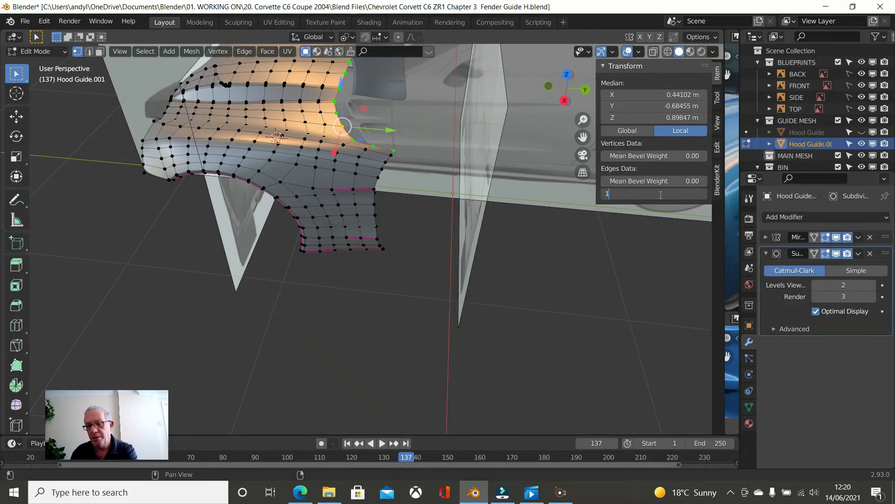
key(Return)
Give the bonnet's lower front edge loop Mean Crease 1.
middle_drag(415, 182, 152, 293)
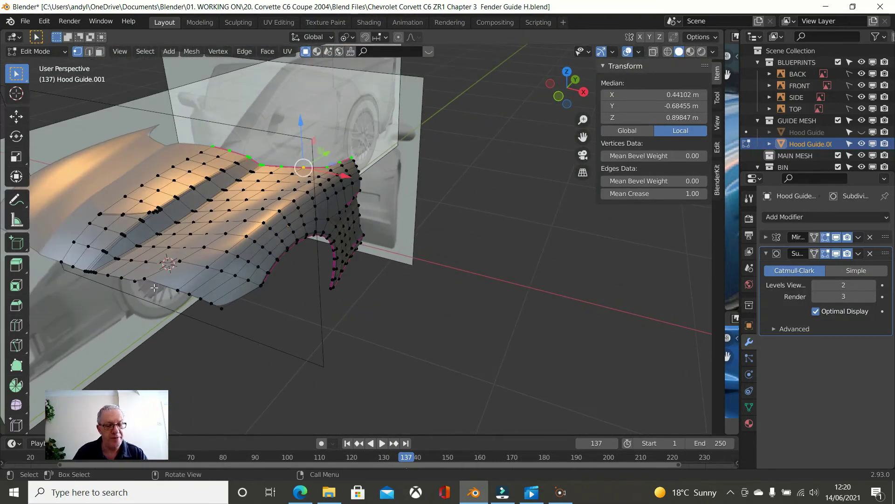
alt+click(152, 285)
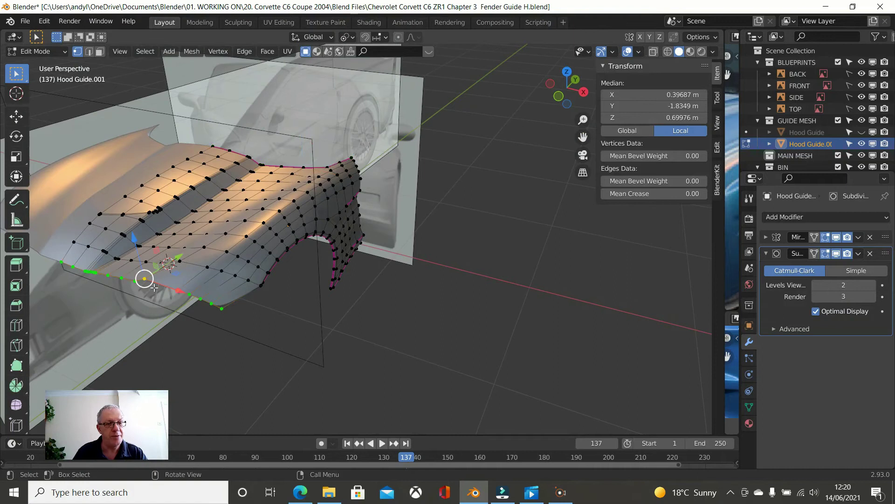
click(644, 198)
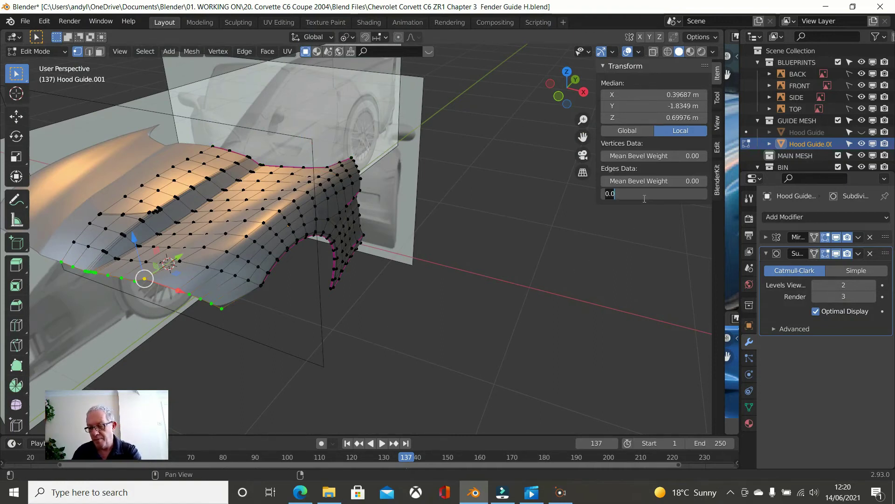
text(1)
key(Return)
middle_drag(524, 235, 523, 235)
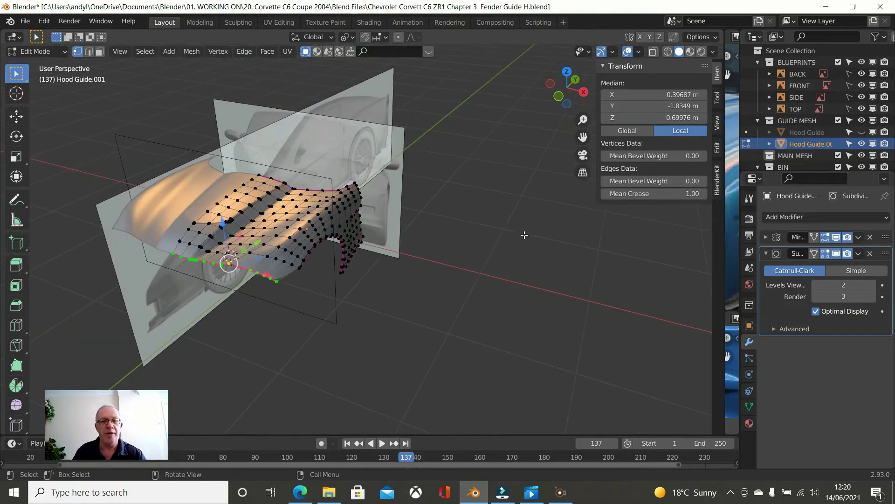
middle_drag(449, 256, 407, 276)
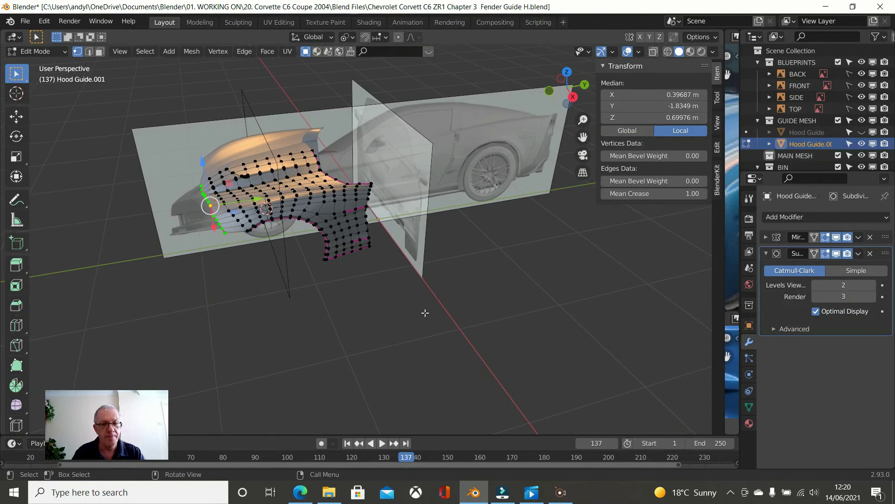
scroll(393, 267, up, 5)
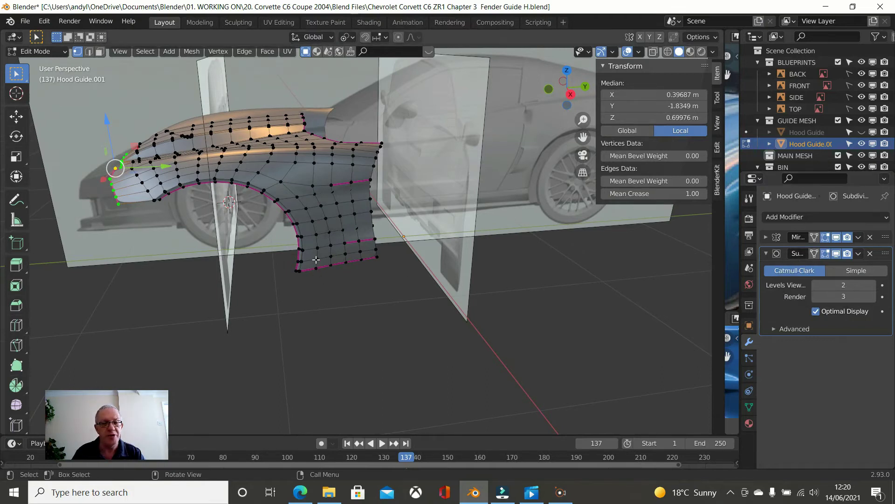
middle_drag(316, 259, 306, 254)
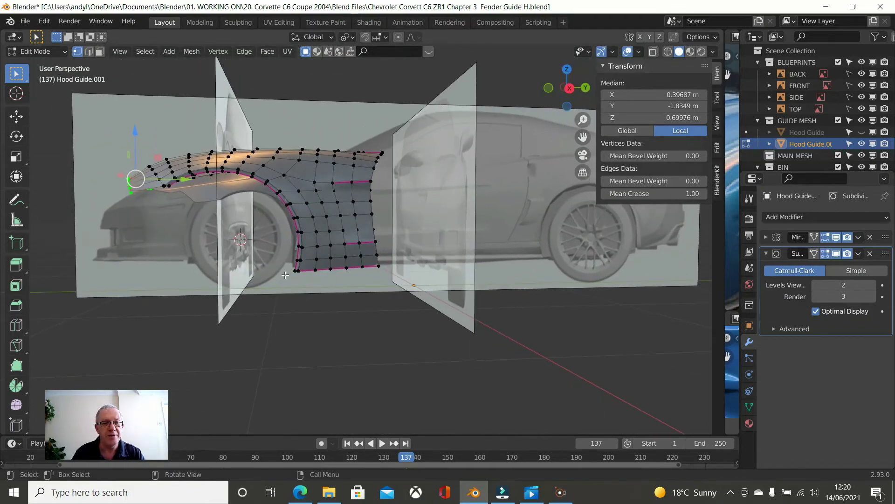
scroll(308, 260, up, 5)
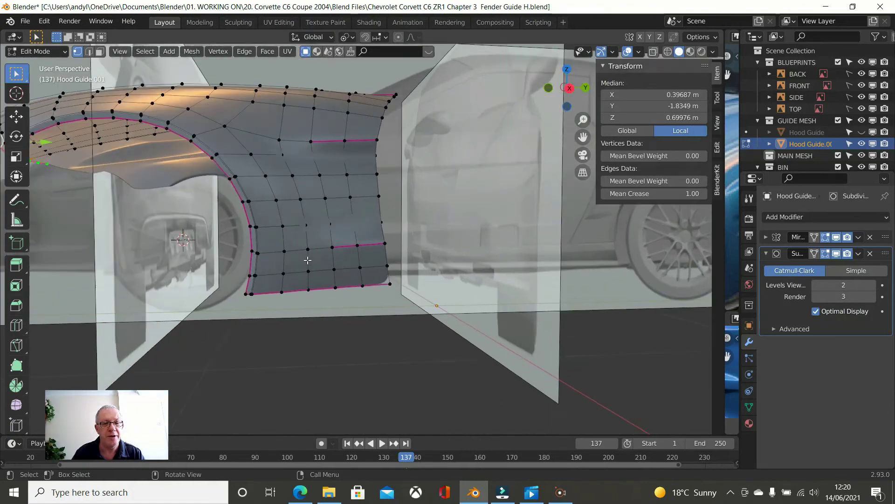
scroll(299, 262, down, 3)
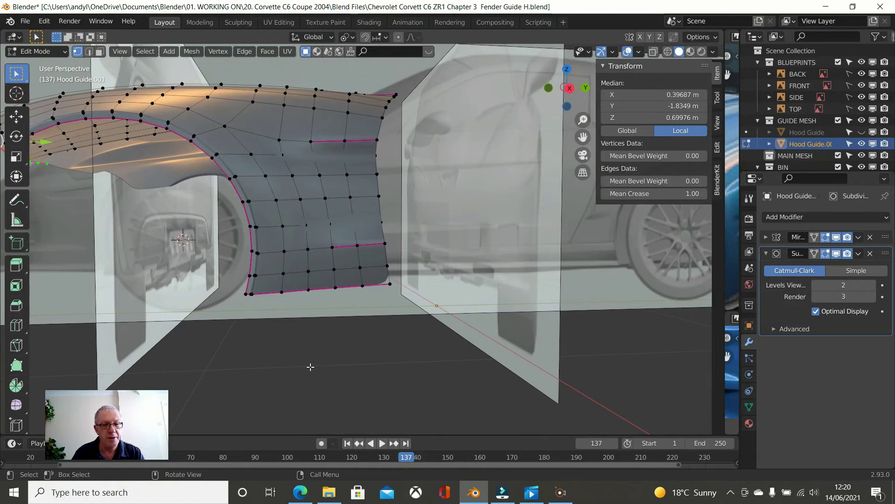
key(Tab)
middle_drag(306, 349, 209, 376)
scroll(292, 246, up, 2)
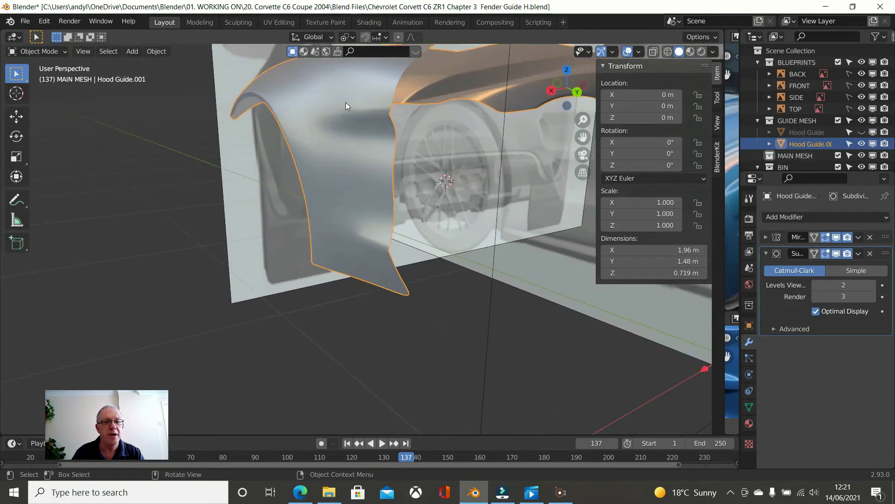
scroll(352, 127, down, 2)
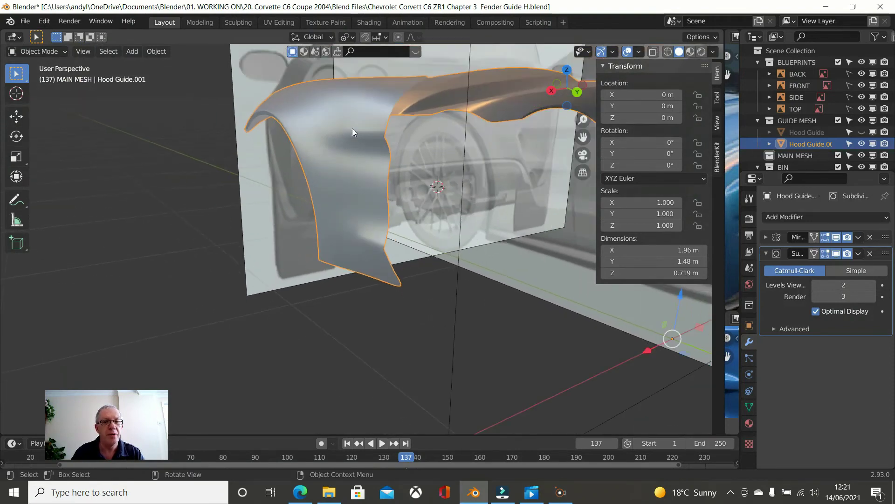
key(Tab)
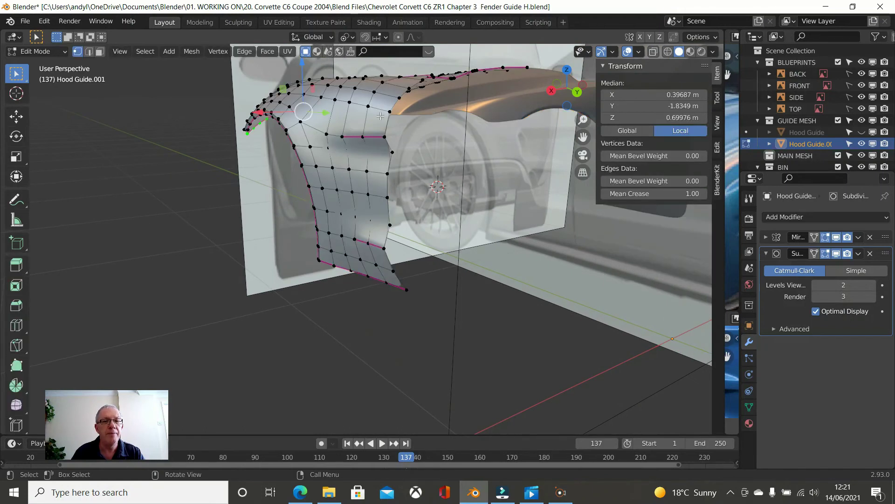
mouse_move(377, 117)
middle_down()
mouse_move(358, 126)
mouse_move(412, 123)
mouse_move(370, 106)
mouse_move(393, 116)
middle_up()
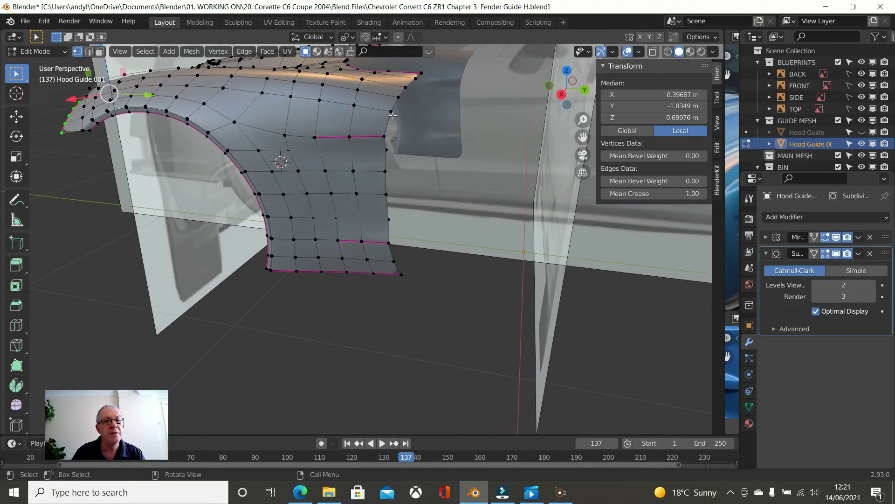
Edge-slide the vertex row along the fender top and check the smoothed shape.
click(264, 93)
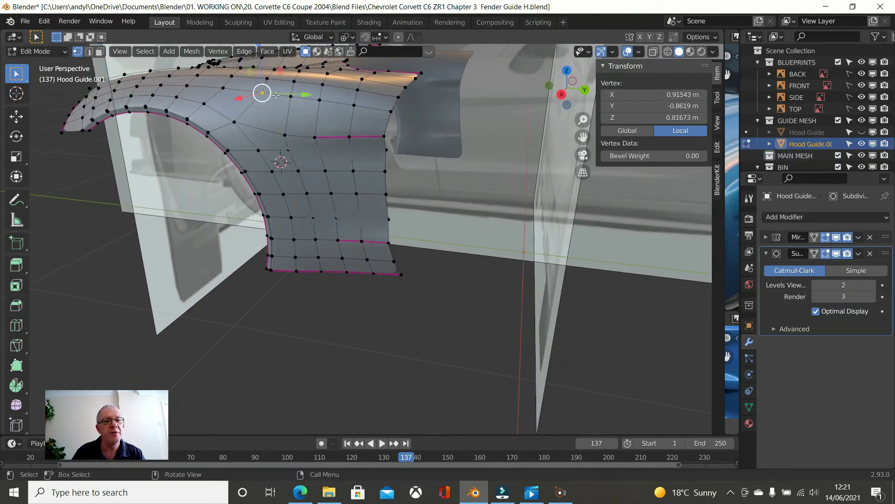
ctrl+click(355, 104)
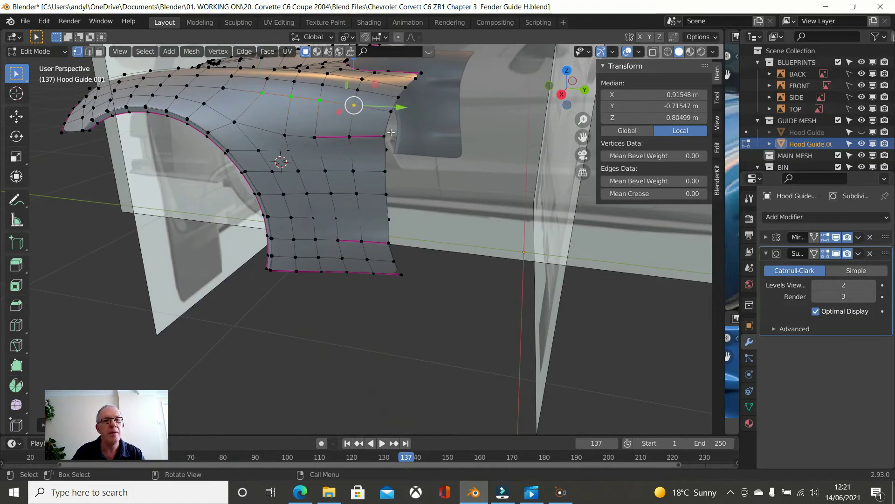
key(g)
key(g)
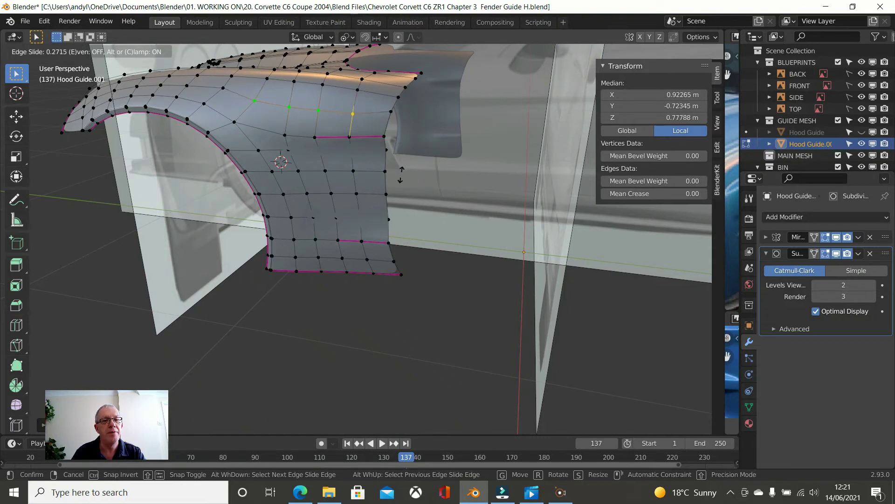
click(400, 175)
middle_drag(267, 136, 228, 180)
key(Tab)
key(Tab)
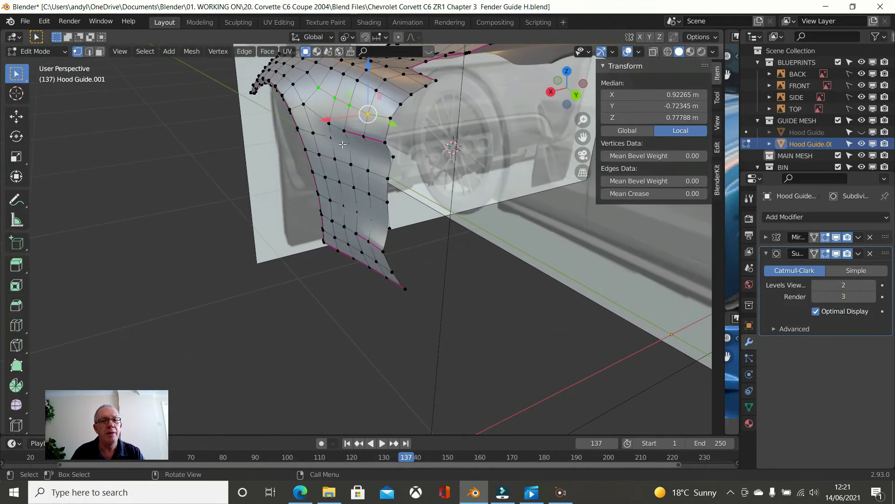
Vertex-slide a single vertex on the fender side, then orbit to inspect the fender.
middle_drag(354, 137, 355, 195)
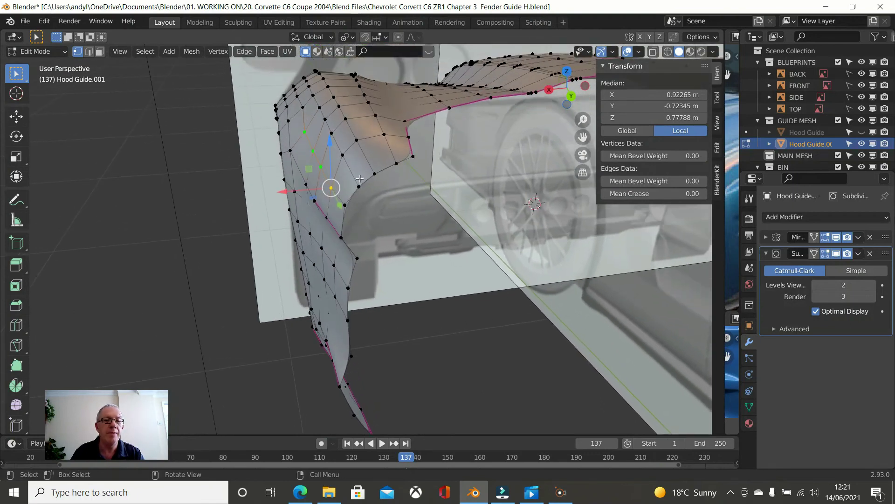
click(306, 131)
key(shift+v)
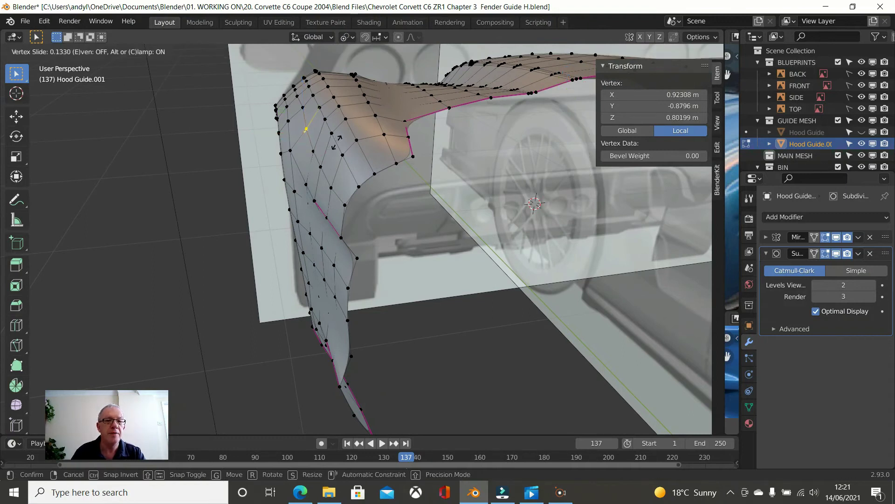
click(337, 143)
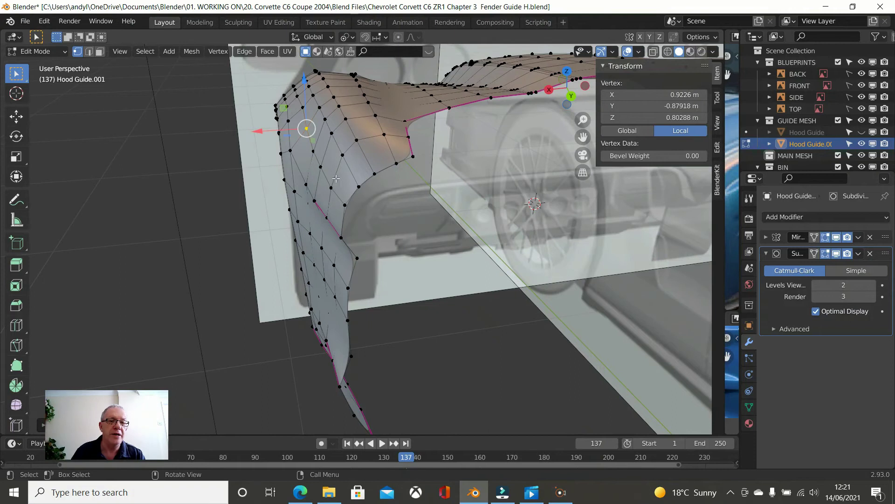
middle_drag(340, 173, 393, 298)
middle_drag(353, 351, 344, 247)
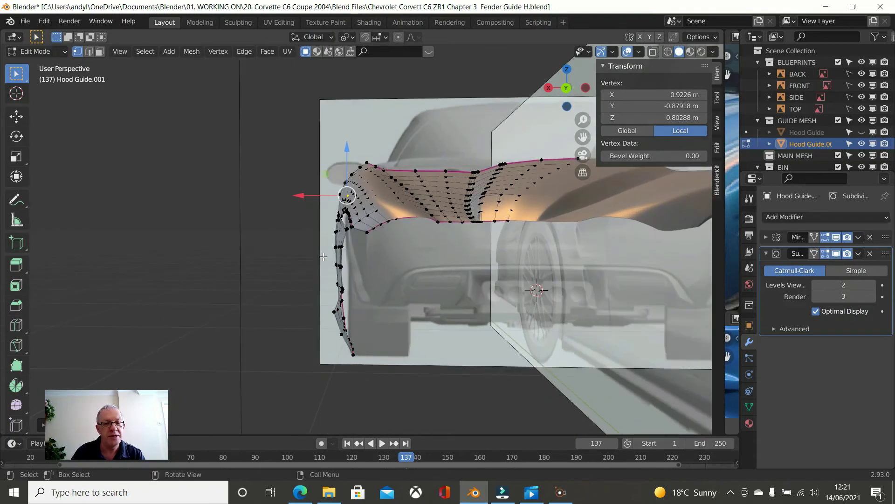
scroll(347, 342, down, 3)
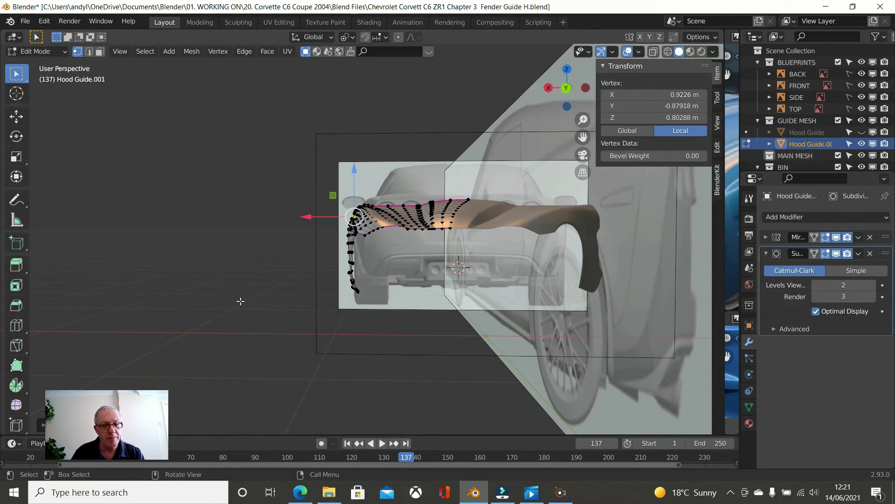
Select all hood-guide vertices and zoom the top orthographic view onto the fender's outer edge.
key(a)
middle_drag(240, 299, 402, 328)
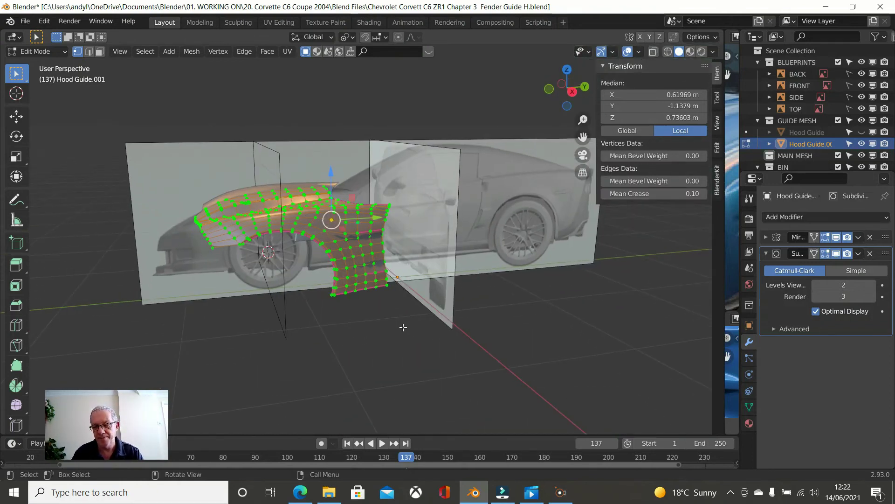
key(n)
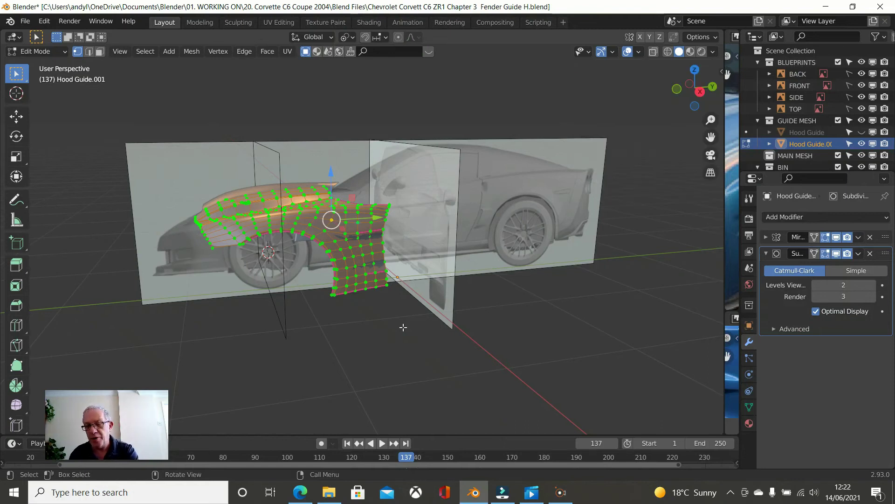
key(KP_7)
scroll(412, 291, up, 4)
scroll(412, 290, up, 1)
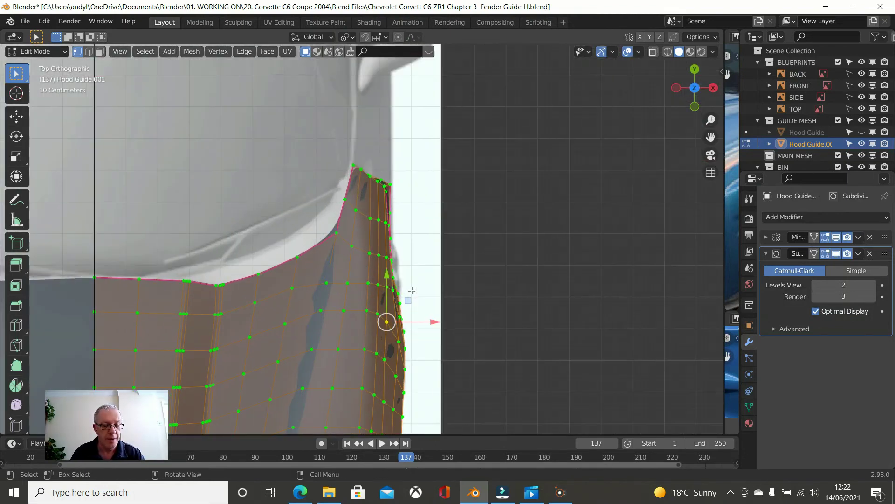
shift+middle_drag(411, 291, 399, 211)
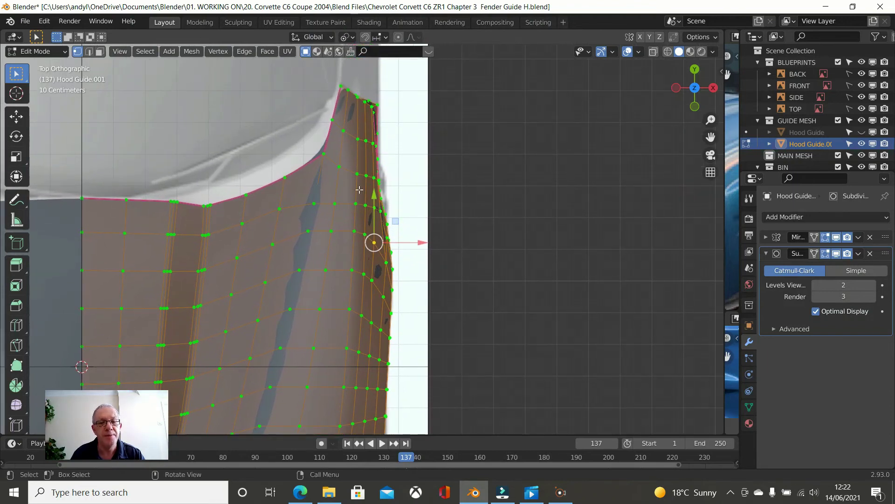
shift+middle_drag(373, 221, 394, 187)
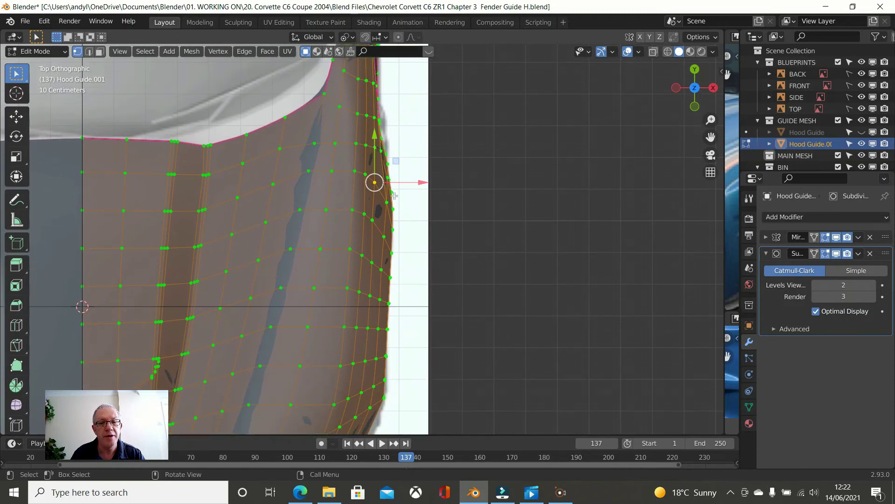
Nudge two outer-edge vertices along X, one by 0.00883 m, to match the blueprint.
click(372, 222)
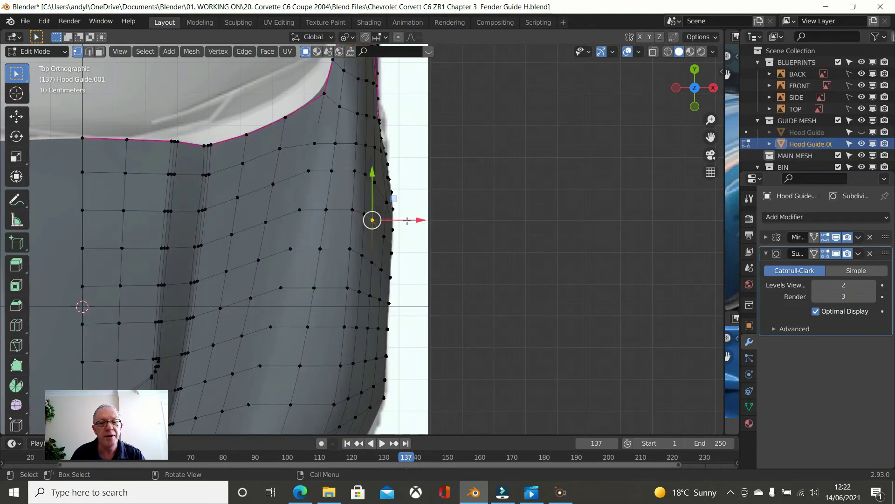
drag(407, 220, 408, 223)
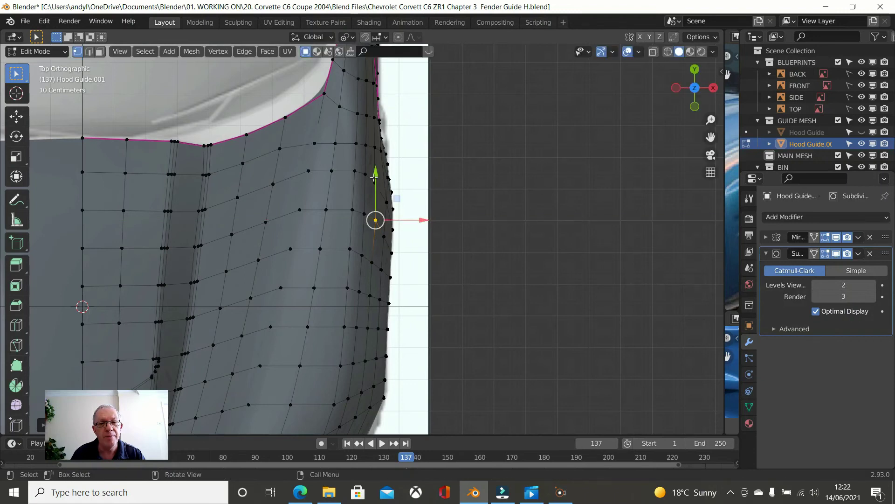
click(423, 174)
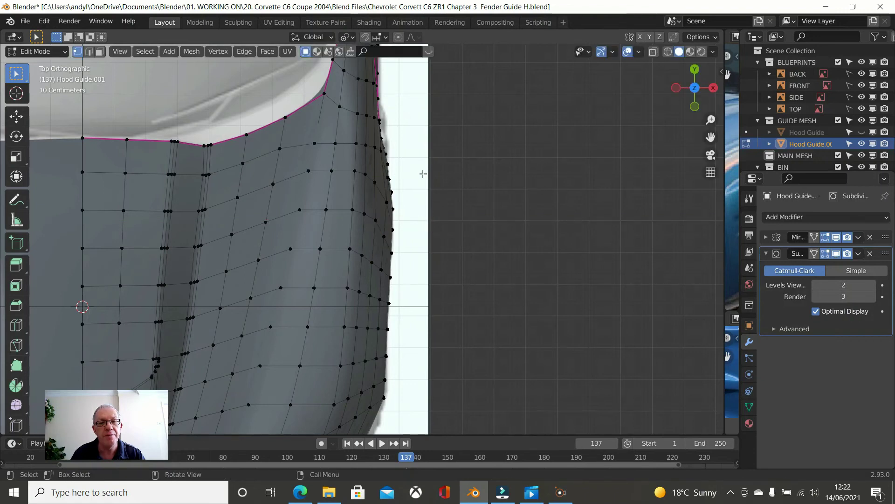
click(376, 183)
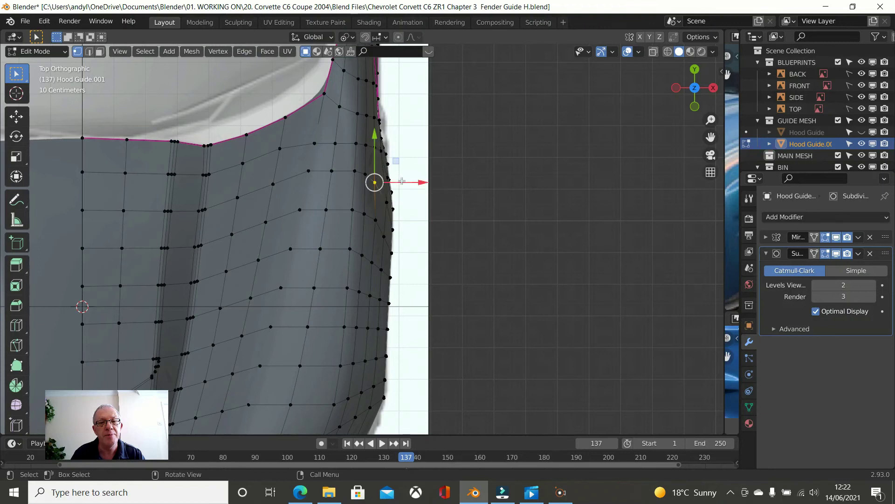
drag(404, 183, 405, 186)
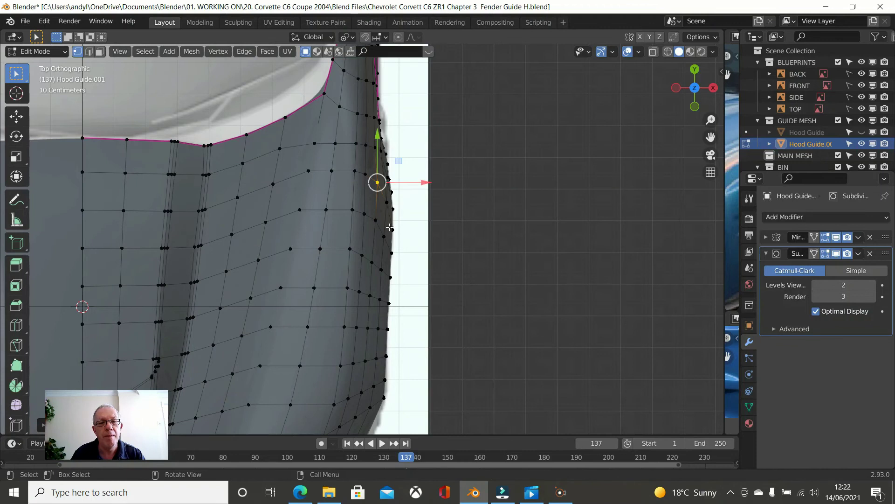
Deselect all vertices and zoom out, recentring on the fender mesh.
scroll(384, 256, up, 4)
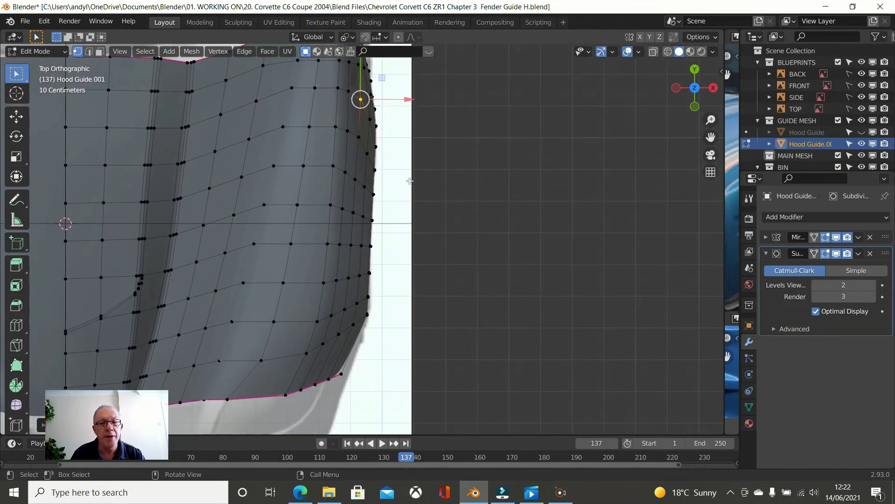
shift+middle_drag(402, 180, 401, 307)
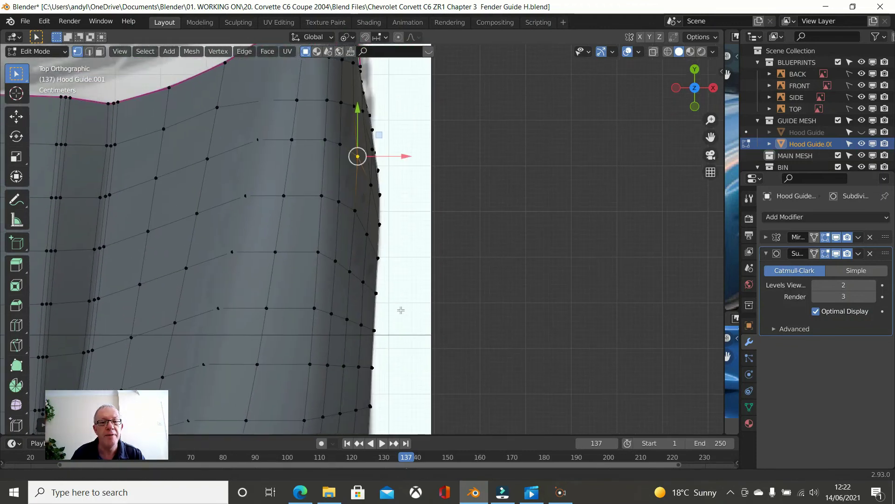
click(465, 239)
scroll(467, 238, down, 3)
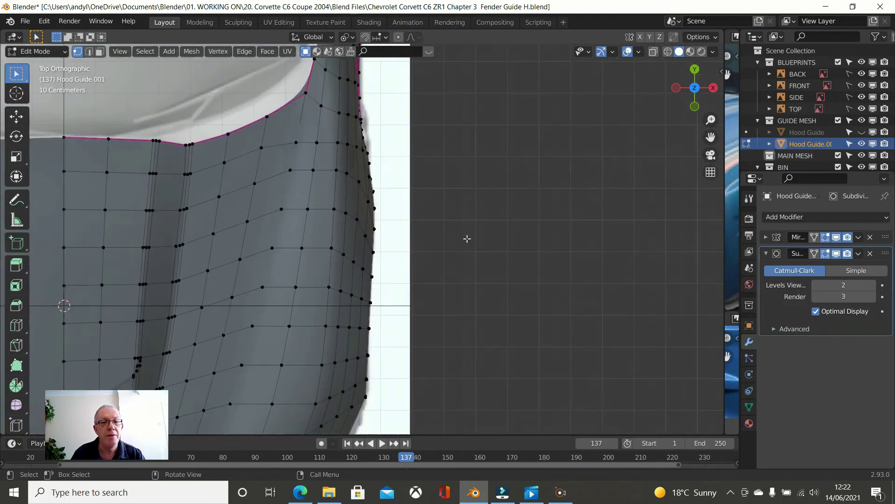
scroll(466, 238, down, 1)
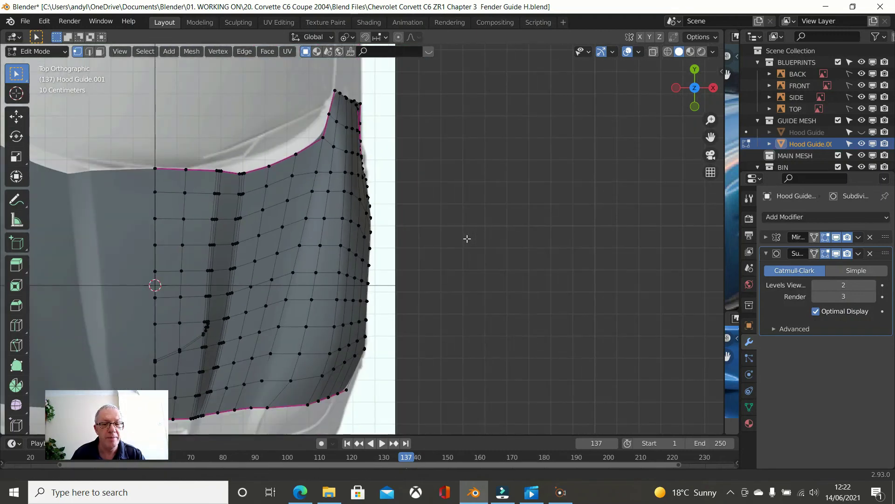
shift+middle_drag(466, 240, 460, 200)
middle_drag(406, 192, 335, 132)
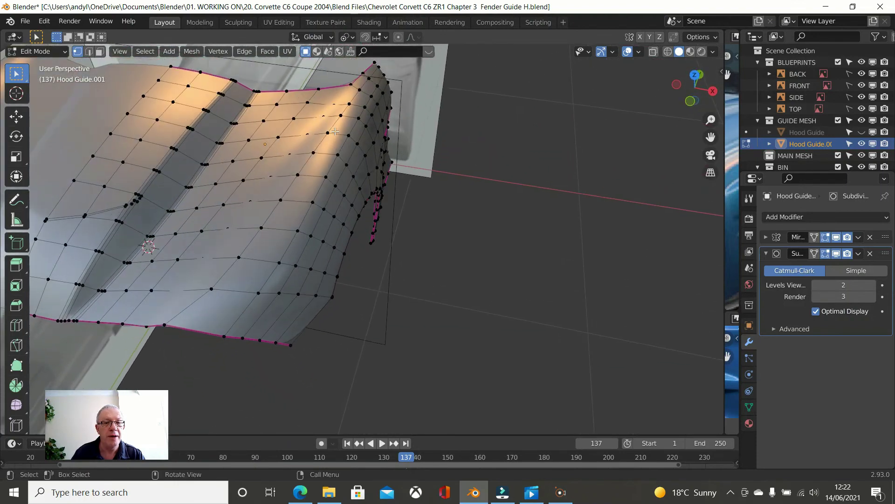
middle_drag(292, 178, 329, 162)
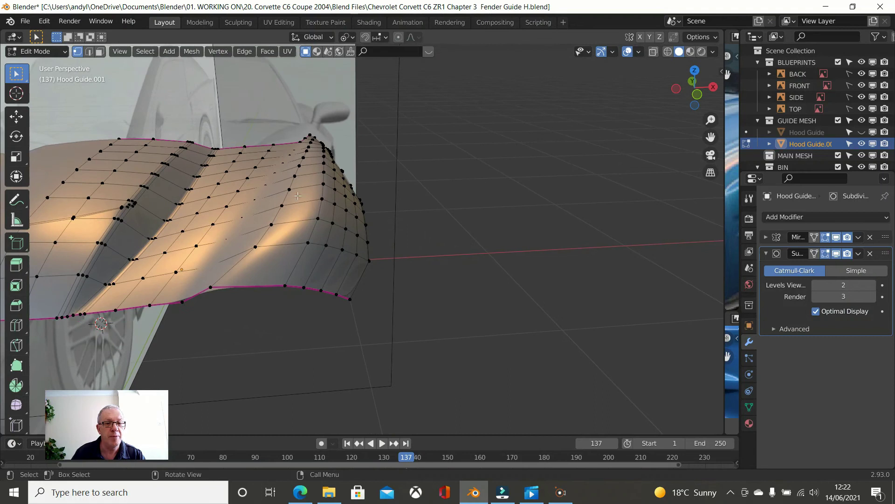
middle_drag(304, 229, 359, 270)
key(Tab)
middle_drag(231, 211, 291, 272)
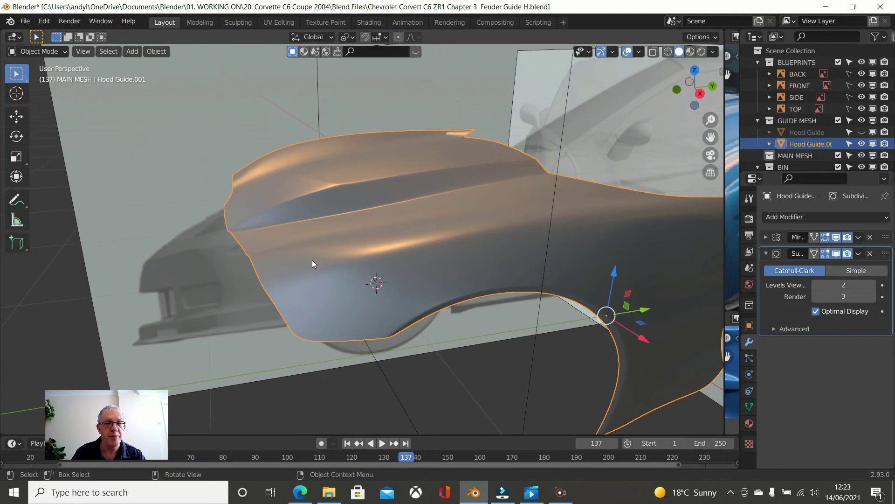
middle_drag(300, 309, 326, 255)
scroll(332, 283, up, 2)
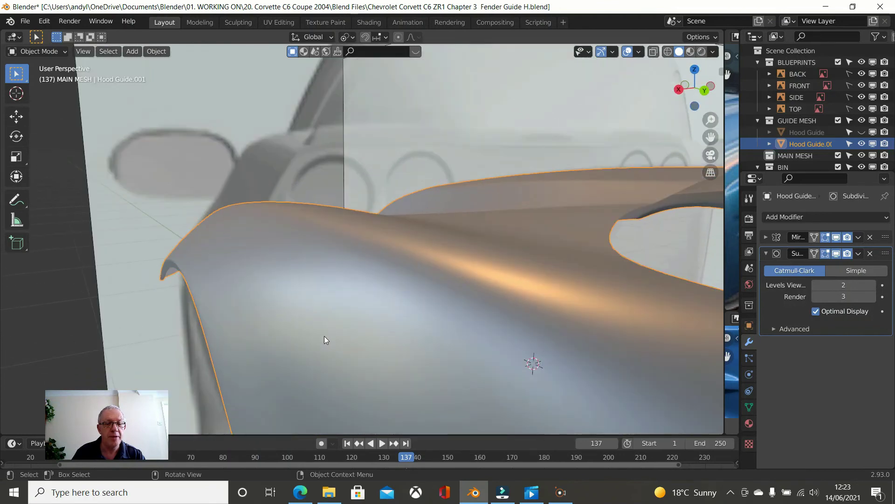
key(Tab)
middle_drag(327, 348, 352, 329)
middle_drag(333, 274, 288, 298)
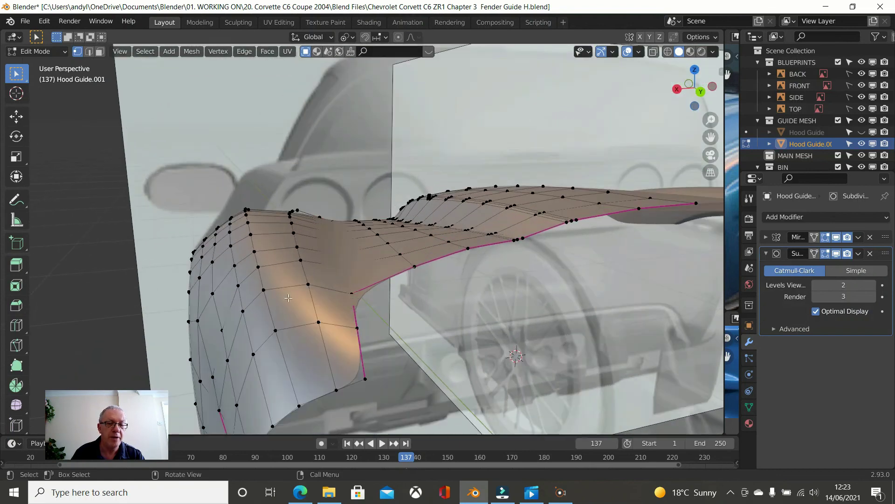
Shift the fender's front-corner vertices slightly outward along X to refine the curve.
click(220, 330)
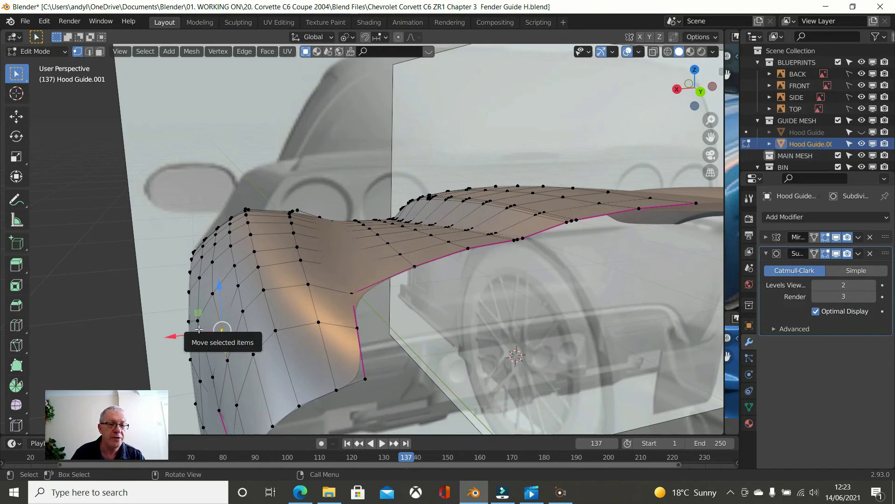
click(198, 324)
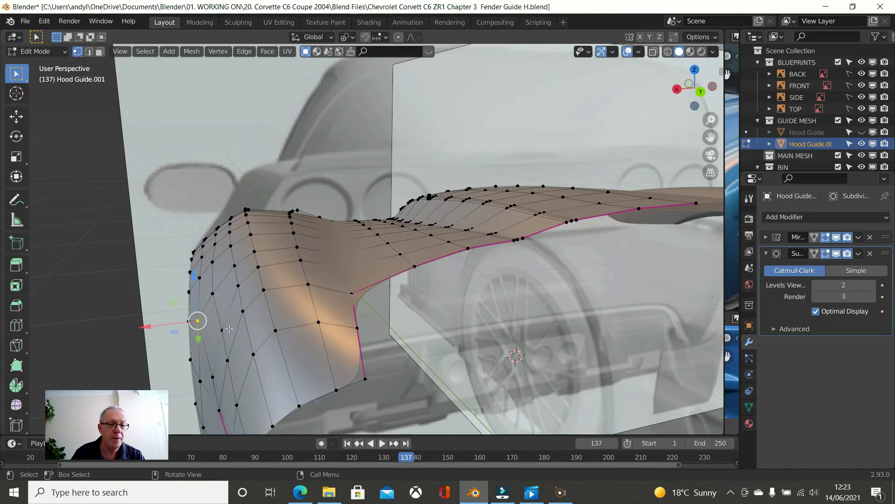
click(223, 329)
drag(187, 335, 184, 334)
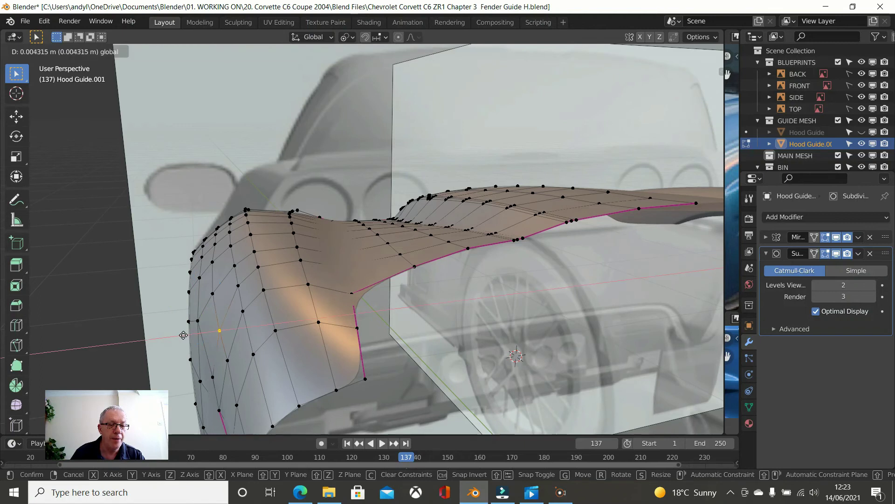
drag(183, 334, 183, 336)
middle_drag(256, 339, 281, 299)
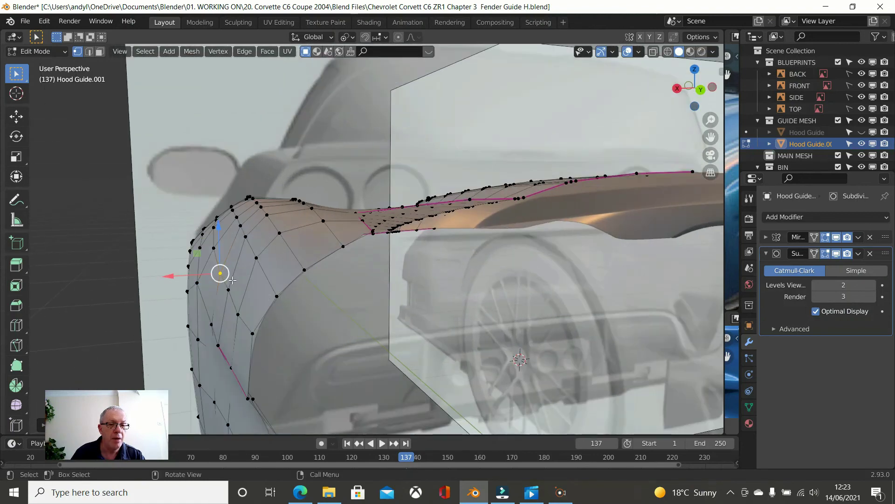
middle_drag(210, 317, 210, 329)
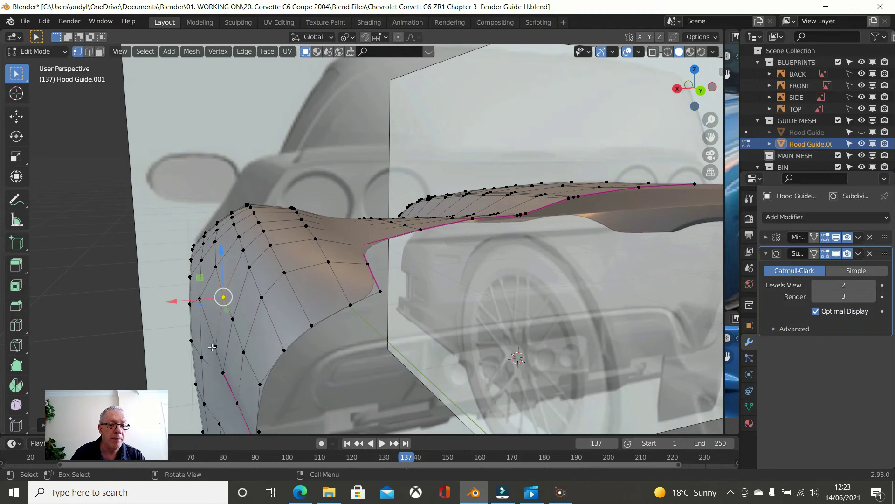
Move a lower front-edge vertex along X to smooth it, then return to Object Mode.
click(213, 347)
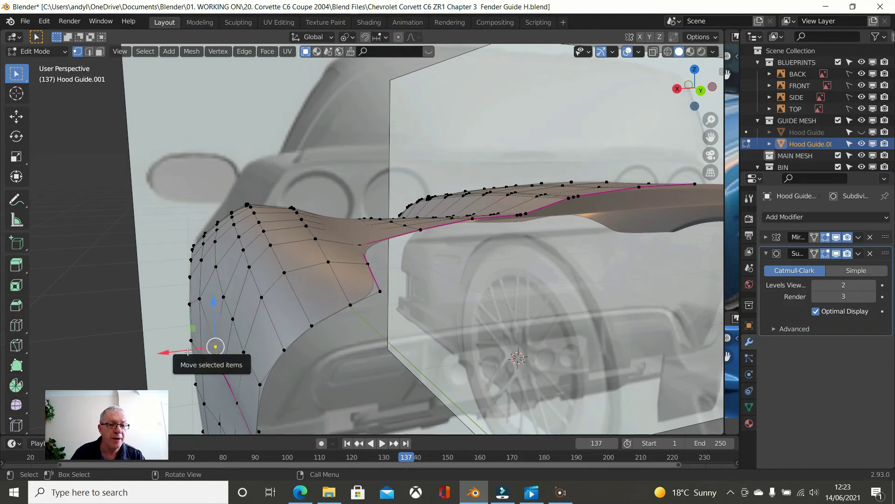
drag(187, 351, 184, 351)
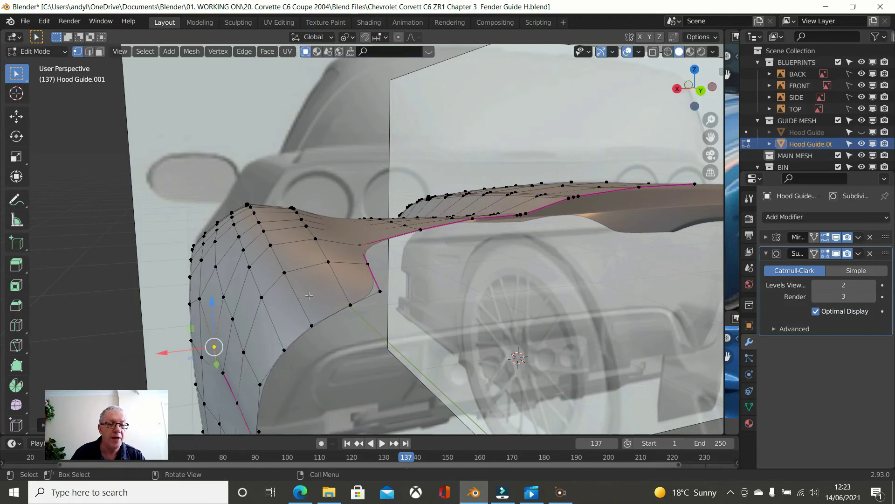
middle_drag(309, 295, 492, 267)
key(Tab)
middle_drag(437, 263, 455, 274)
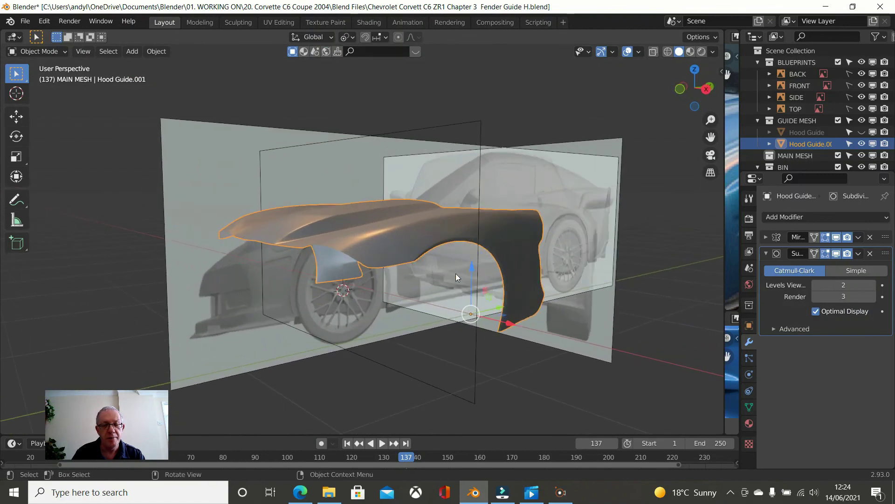
key(KP_3)
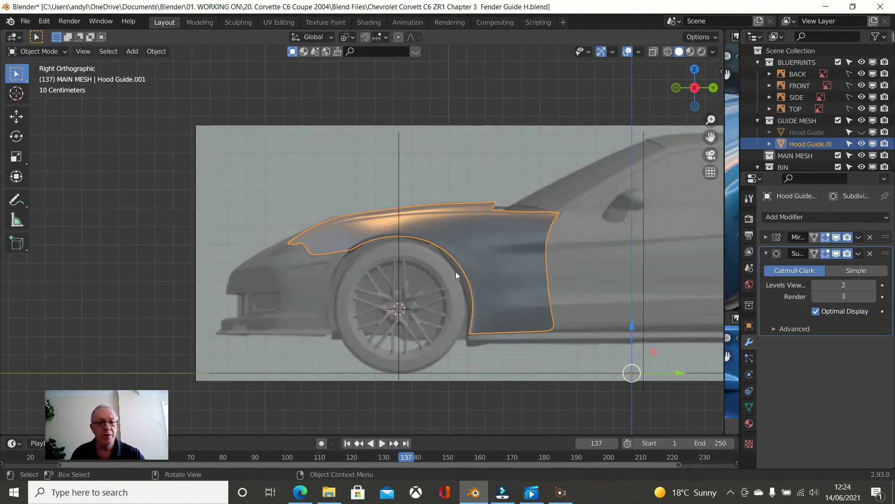
scroll(342, 255, up, 5)
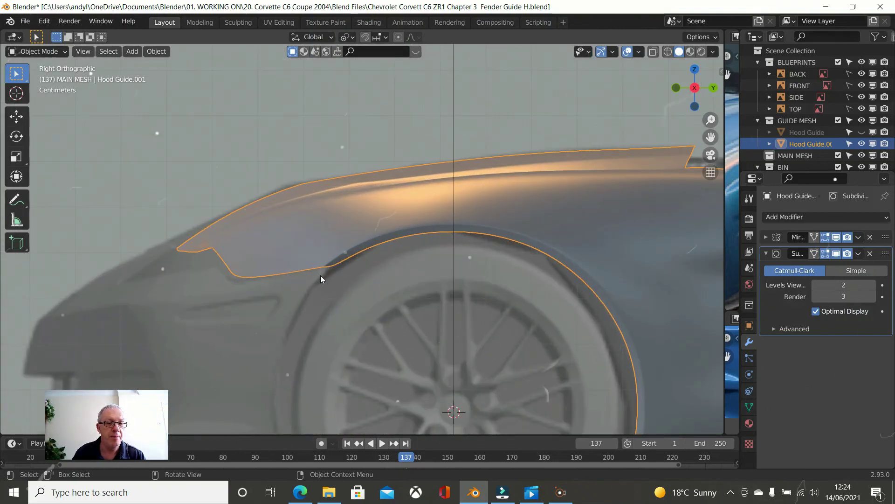
scroll(320, 275, down, 3)
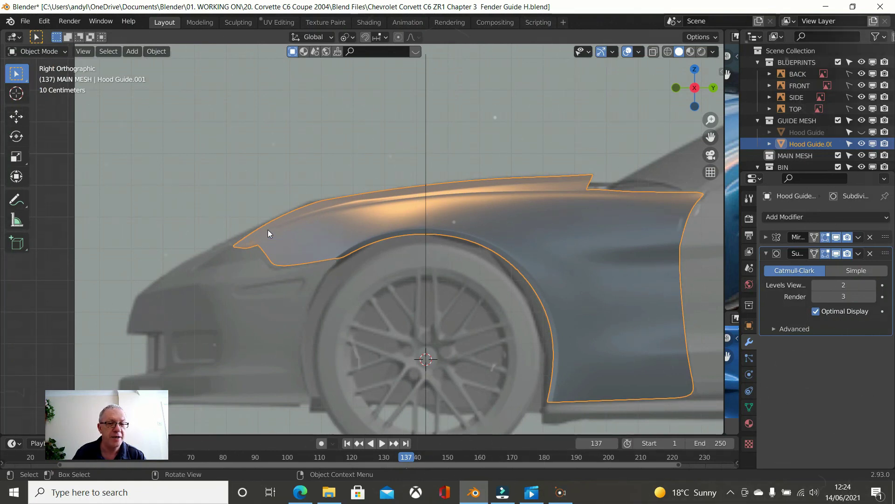
mouse_move(249, 236)
middle_down()
mouse_move(268, 256)
mouse_move(295, 256)
mouse_move(263, 248)
mouse_move(315, 261)
mouse_move(198, 242)
mouse_move(122, 263)
mouse_move(117, 298)
mouse_move(158, 253)
mouse_move(345, 267)
middle_up()
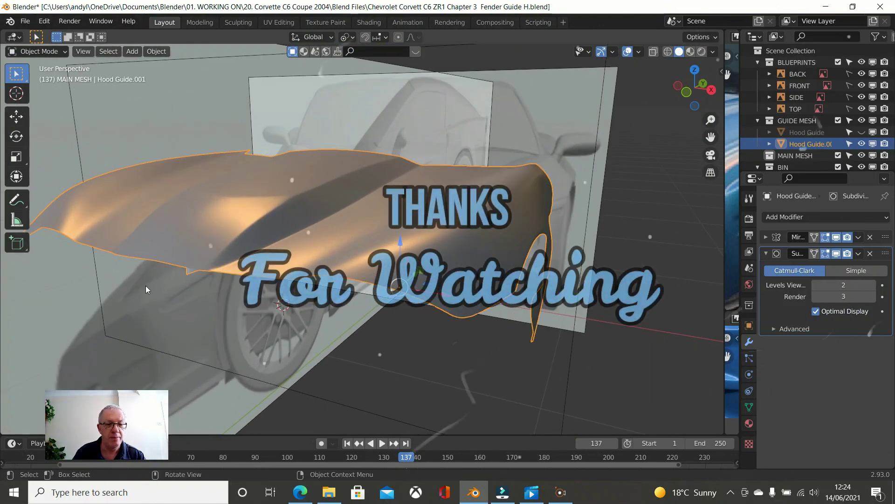
middle_drag(399, 246, 376, 225)
scroll(343, 256, up, 3)
scroll(343, 256, down, 5)
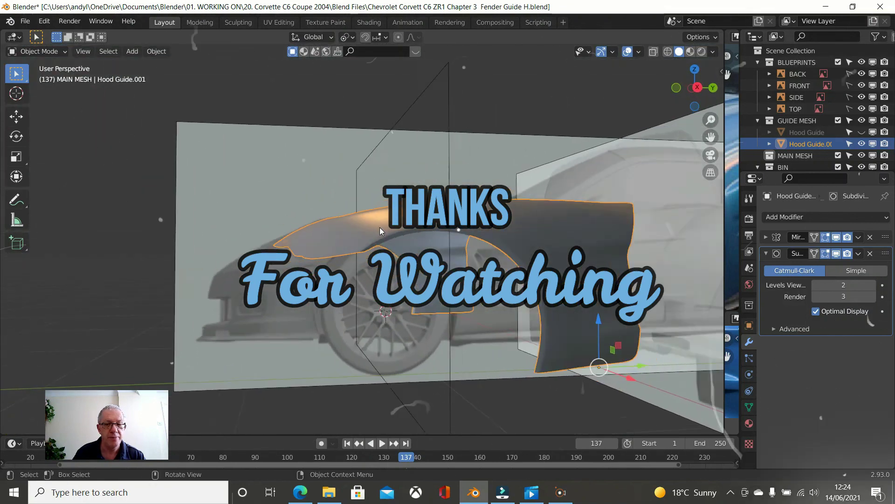
scroll(380, 228, down, 2)
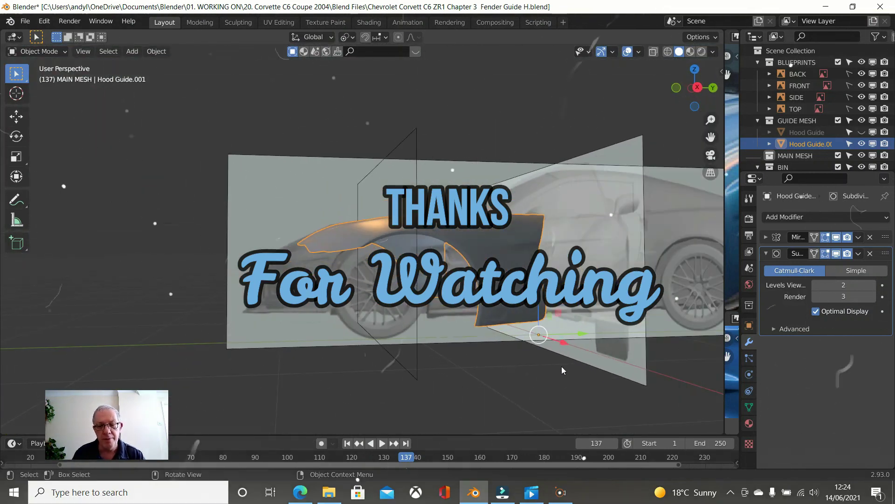